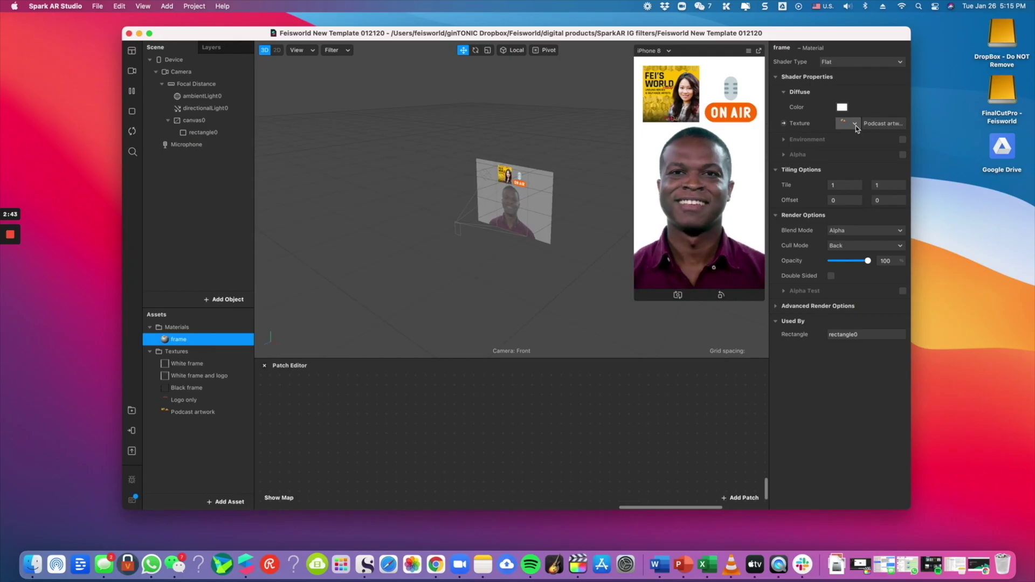
Try the White frame texture on the frame material, enlarge the device preview, and switch the texture to White frame and logo
{"action": "left_click", "coordinate": [854, 125]}
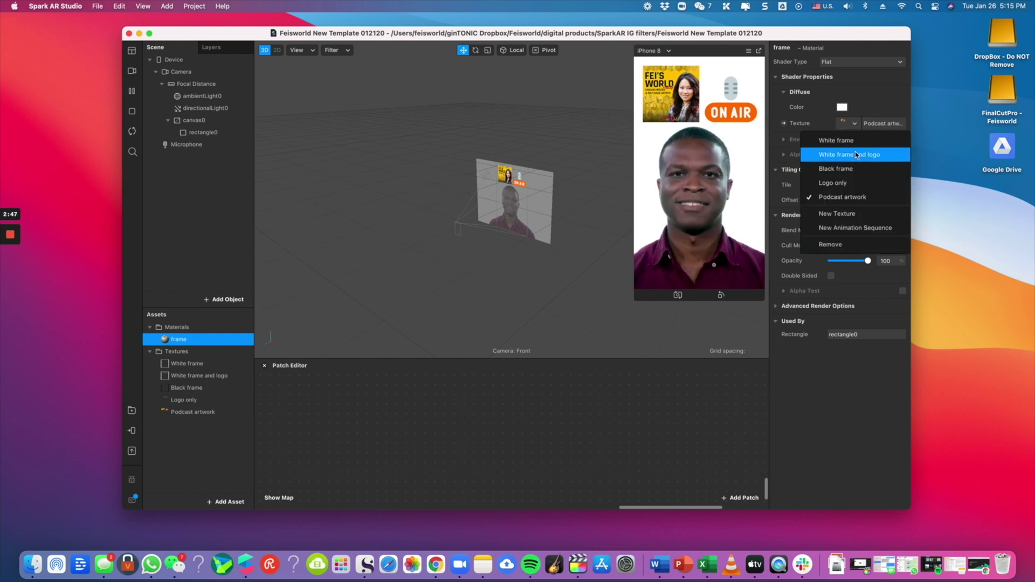
{"action": "left_click", "coordinate": [836, 140]}
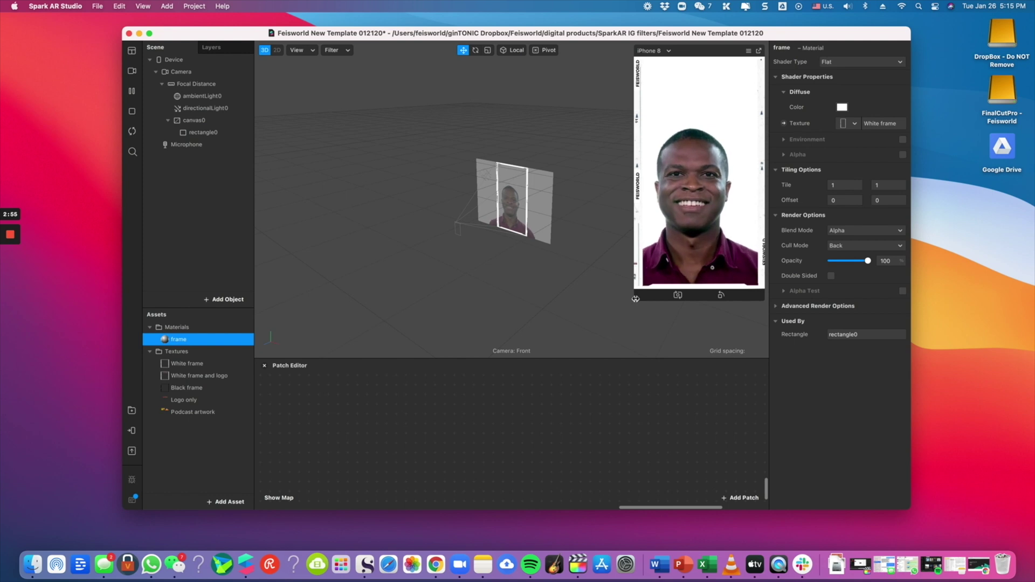
{"action": "left_click_drag", "start_coordinate": [641, 173], "coordinate": [539, 312]}
{"action": "left_click", "coordinate": [854, 123]}
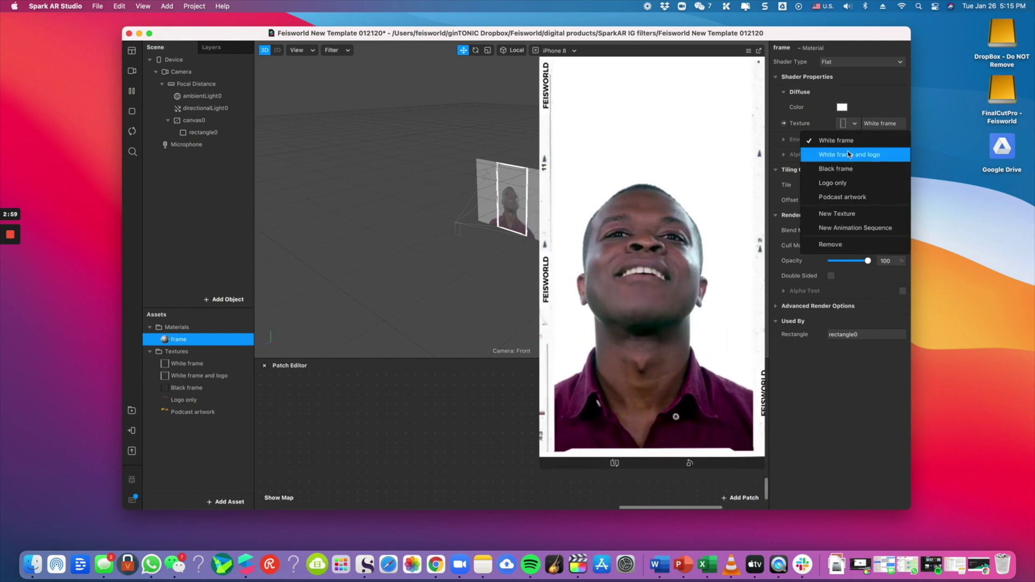
{"action": "left_click", "coordinate": [847, 157]}
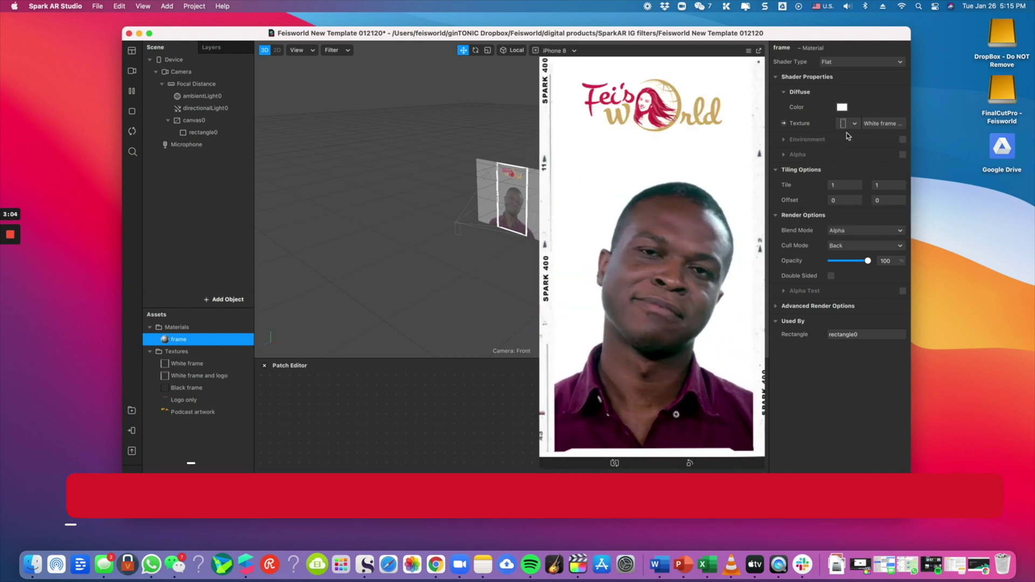
Cycle the frame material's texture through Black frame and Logo only, ending on Podcast artwork
{"action": "left_click", "coordinate": [854, 123]}
{"action": "left_click", "coordinate": [847, 171]}
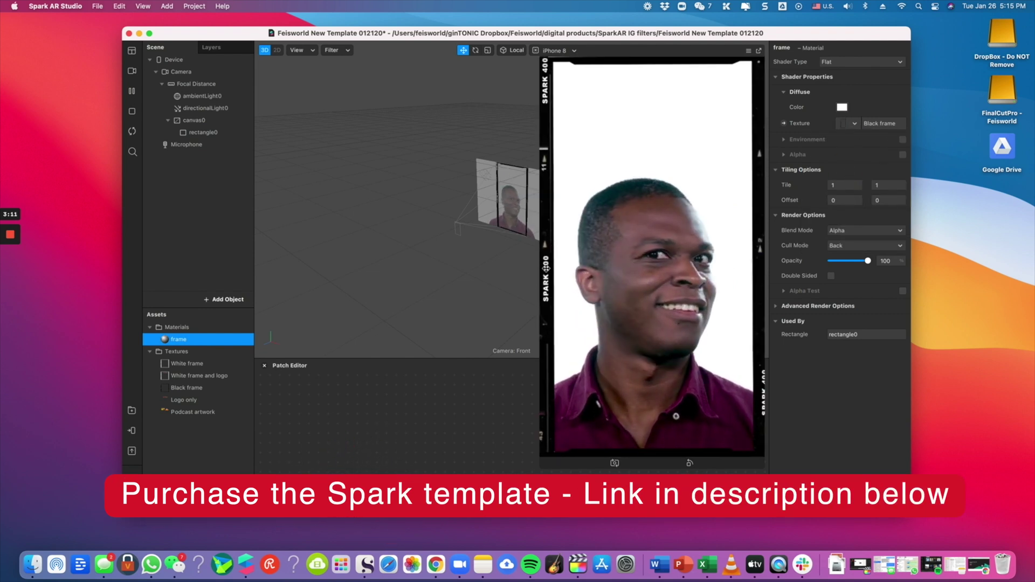
{"action": "left_click", "coordinate": [854, 125]}
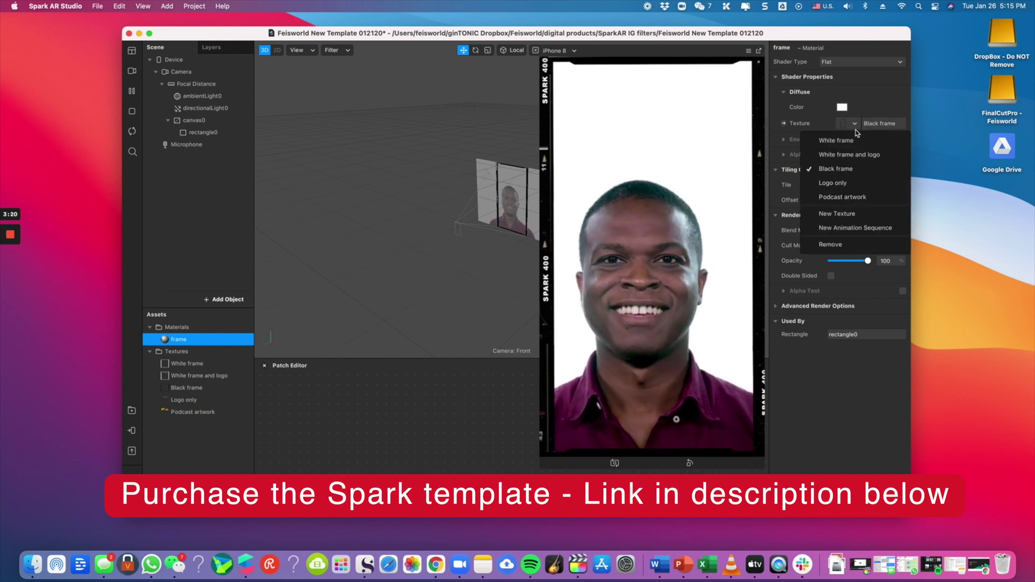
{"action": "left_click", "coordinate": [841, 183]}
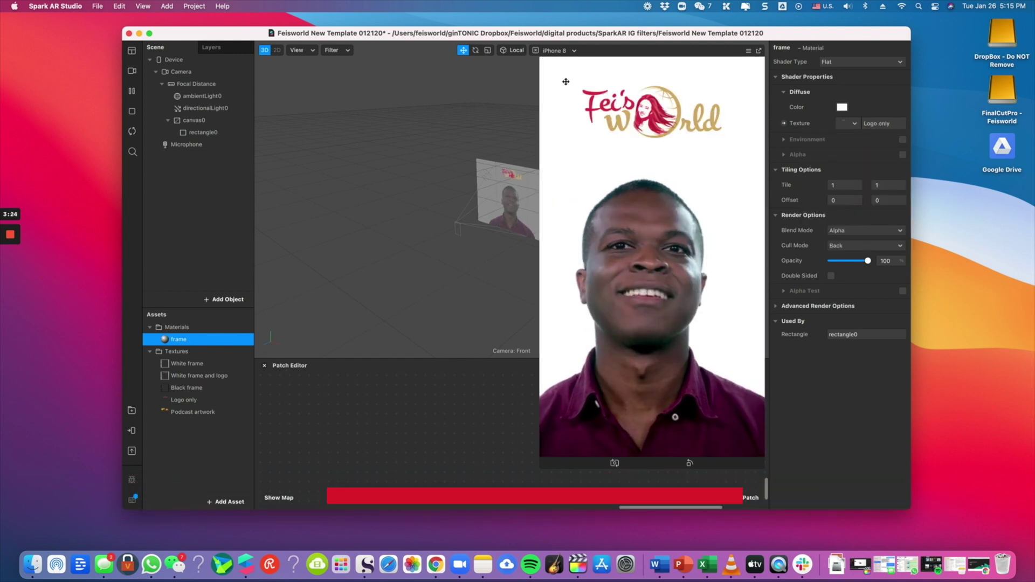
{"action": "left_click", "coordinate": [856, 129]}
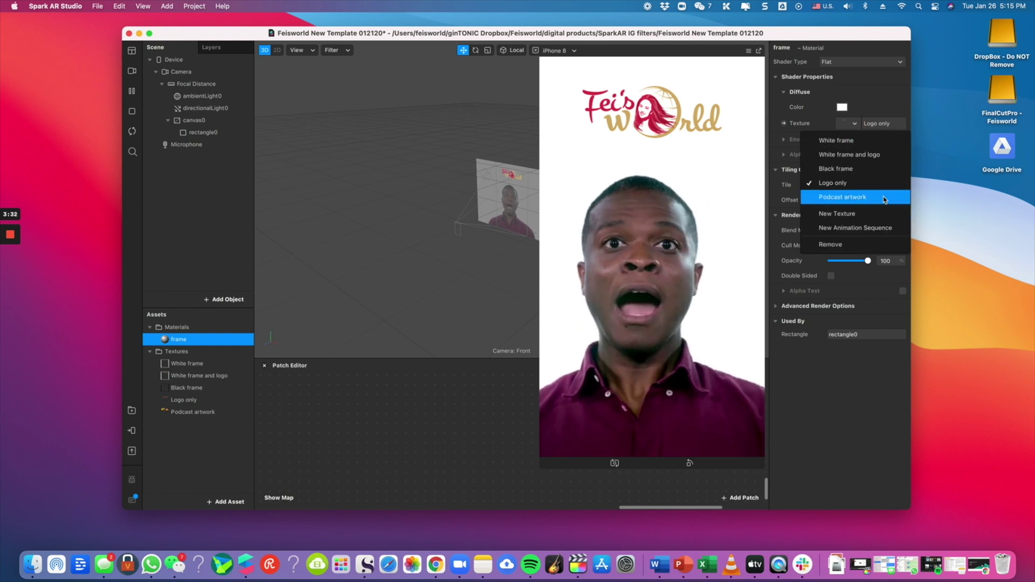
{"action": "left_click", "coordinate": [885, 198]}
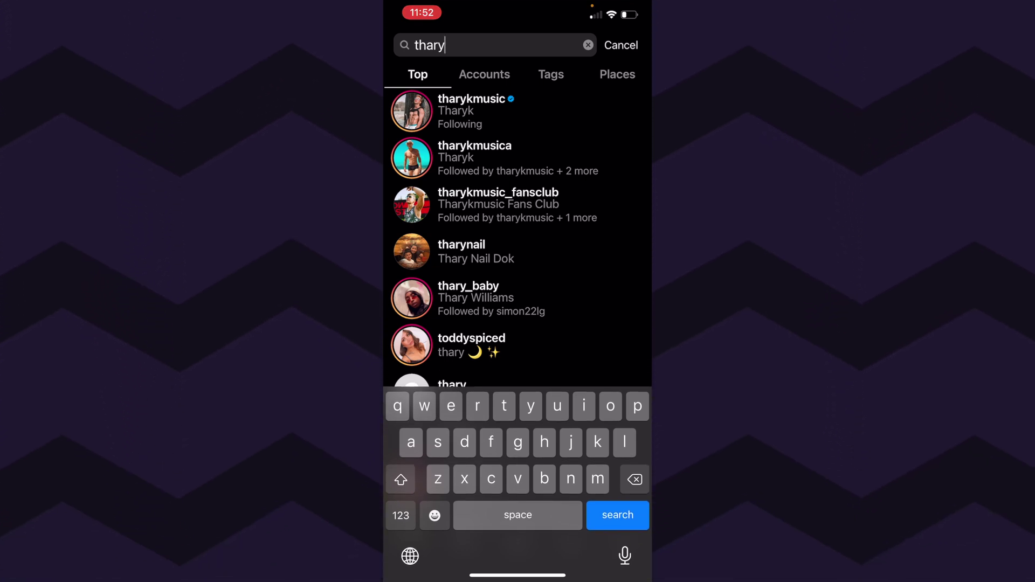
In Instagram, open the verified tharykmusic profile from the search results and browse its collection of effects
{"action": "left_click", "coordinate": [471, 111]}
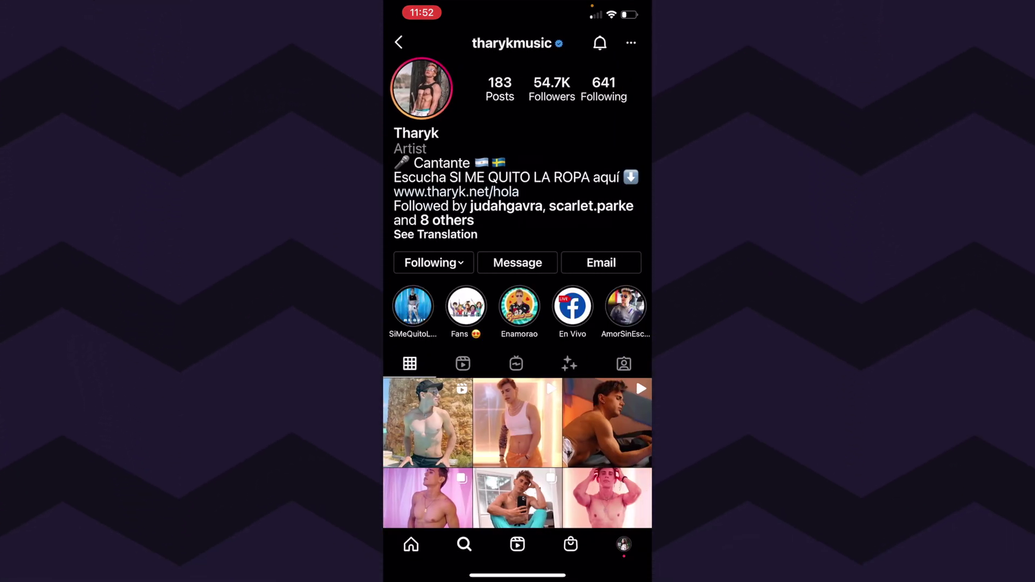
{"action": "scroll", "coordinate": [518, 323], "scroll_direction": "down", "scroll_amount": 3}
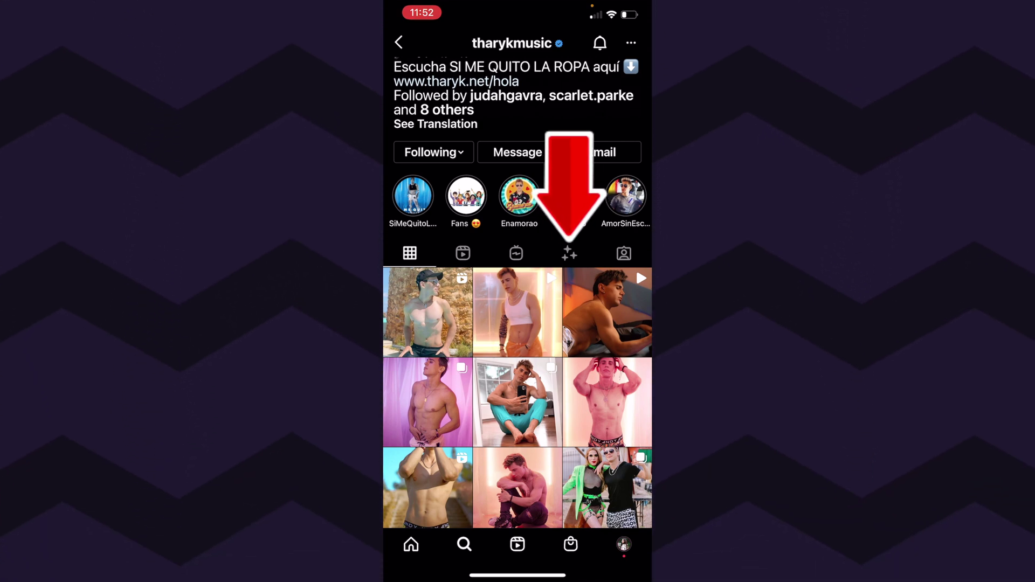
{"action": "left_click", "coordinate": [569, 253]}
{"action": "scroll", "coordinate": [517, 324], "scroll_direction": "down", "scroll_amount": 4}
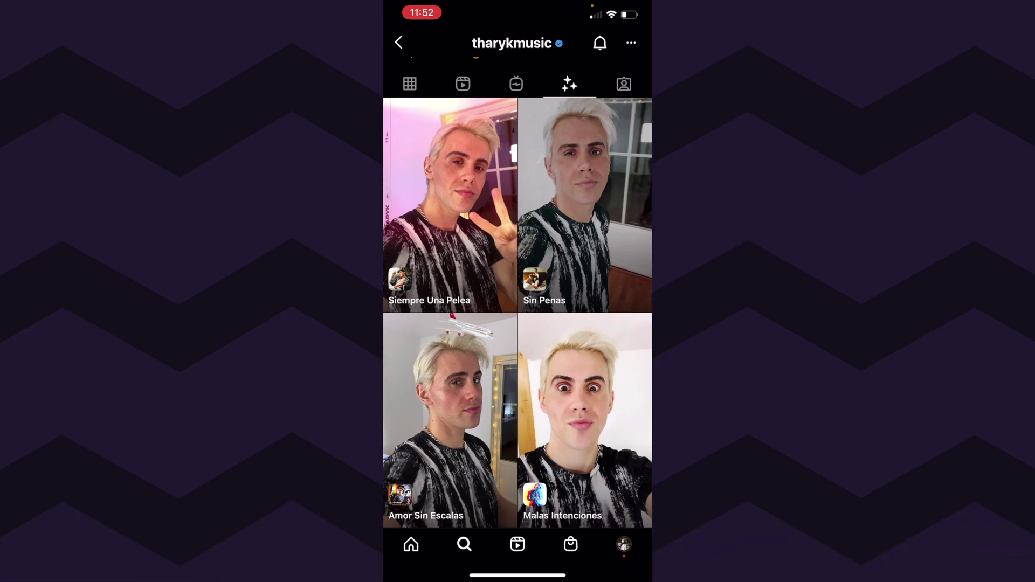
Try the Siempre Una Pelea effect in the camera, moving on through the other effects to Malas Intenciones
{"action": "left_click", "coordinate": [450, 205]}
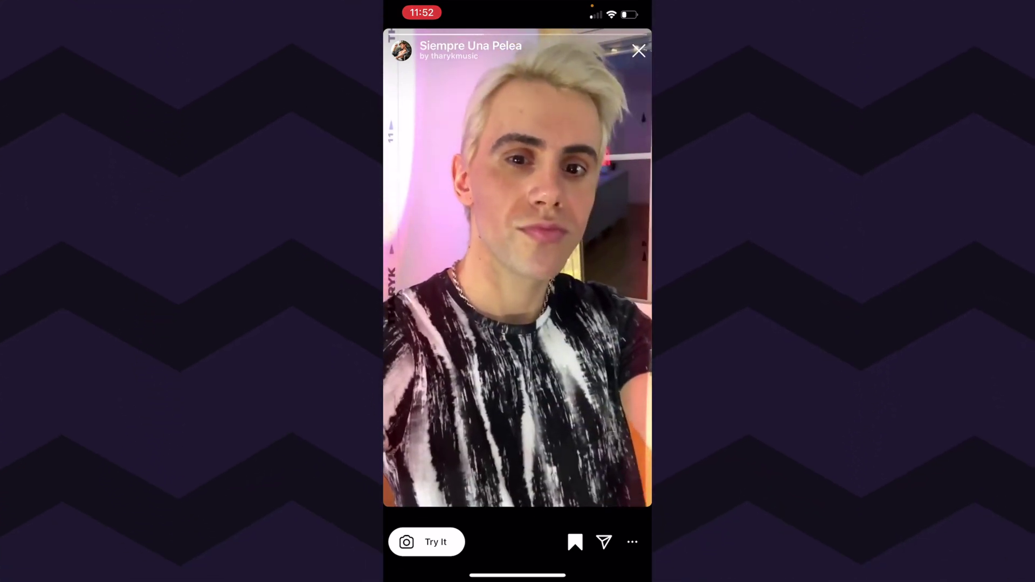
{"action": "left_click", "coordinate": [426, 541]}
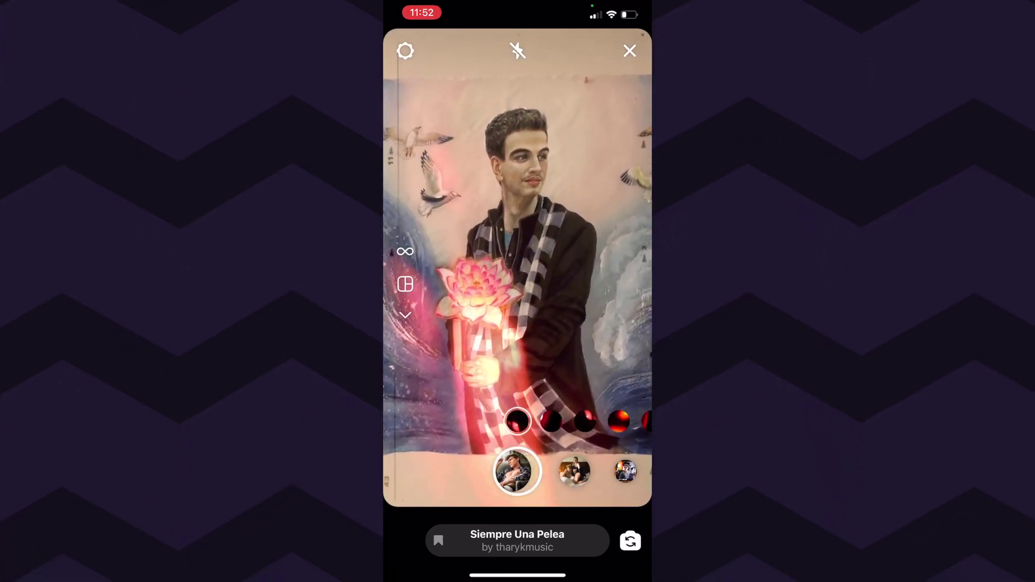
{"action": "left_click", "coordinate": [574, 471]}
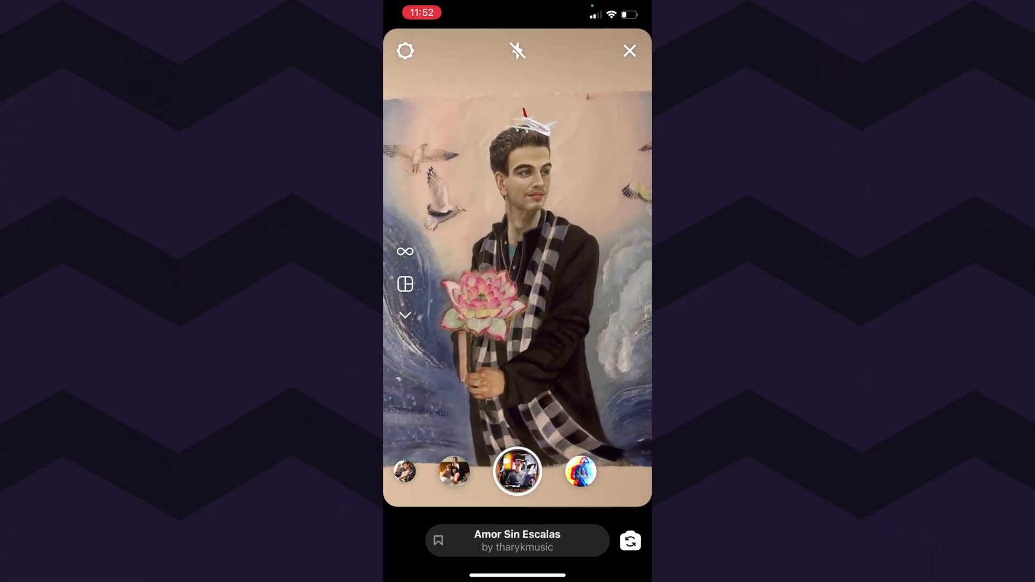
{"action": "left_click", "coordinate": [581, 470]}
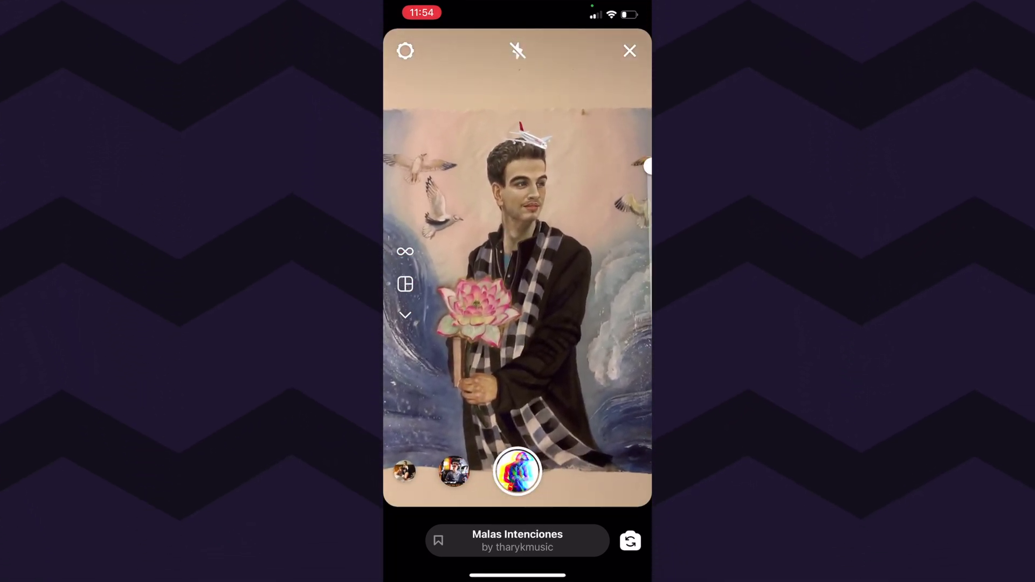
Return to the Siempre Una Pelea effect in the camera and choose a different red light variation
{"action": "left_click_drag", "start_coordinate": [431, 471], "coordinate": [593, 471]}
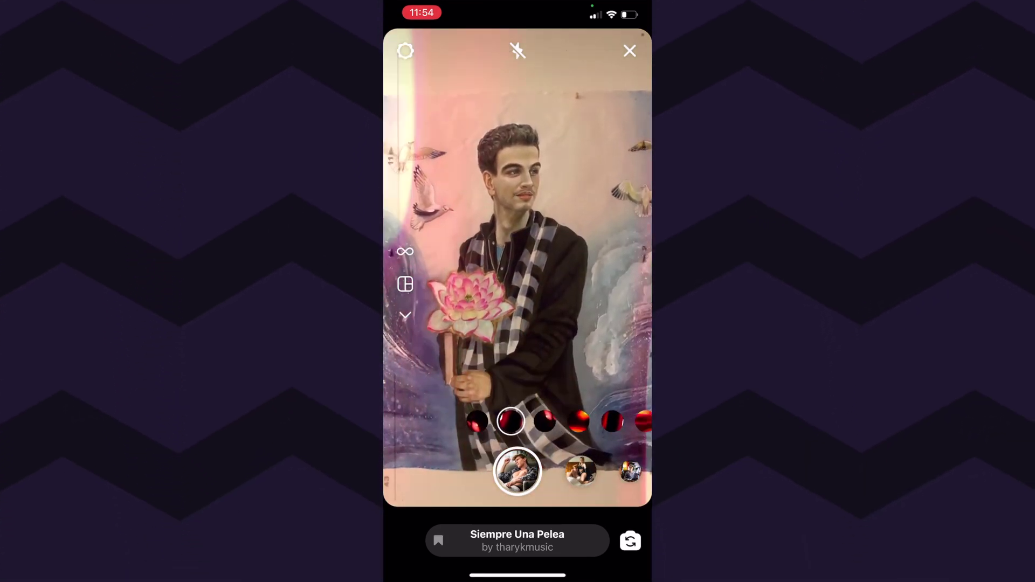
{"action": "left_click", "coordinate": [612, 420]}
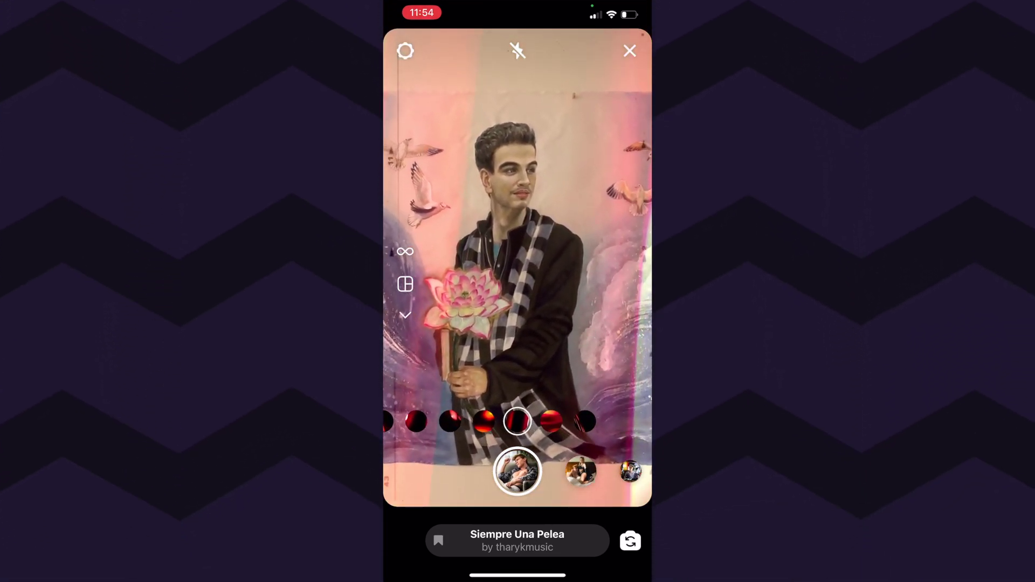
{"action": "left_click", "coordinate": [517, 471]}
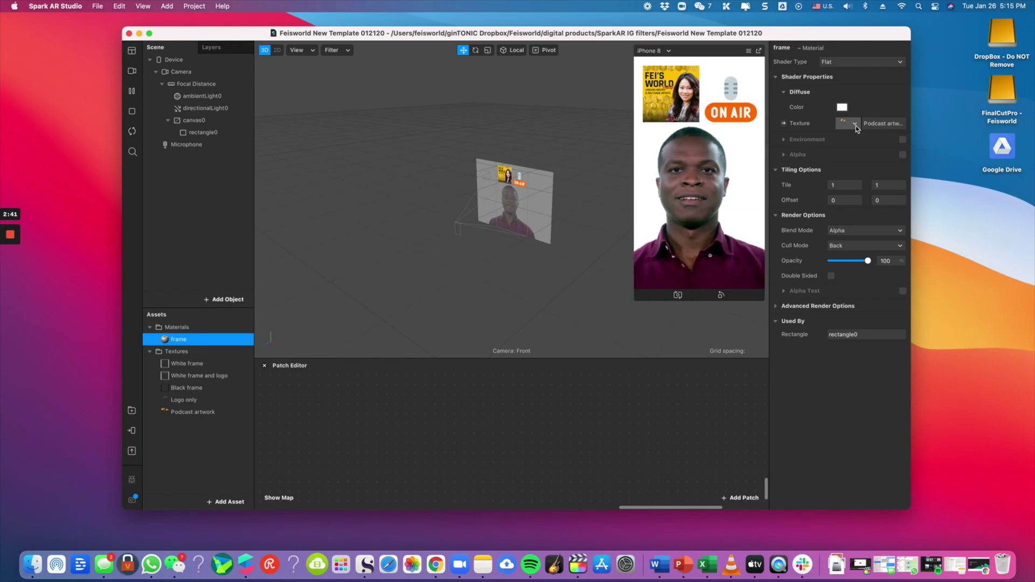
In Spark AR Studio, try the White frame, White frame and logo, and Black frame textures on the frame material
{"action": "left_click", "coordinate": [855, 123]}
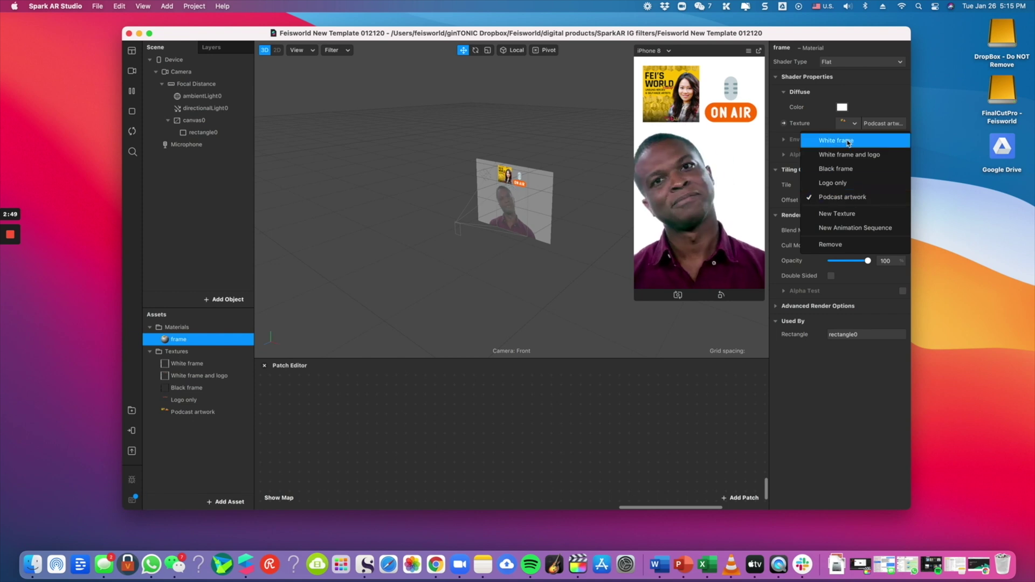
{"action": "left_click", "coordinate": [838, 73]}
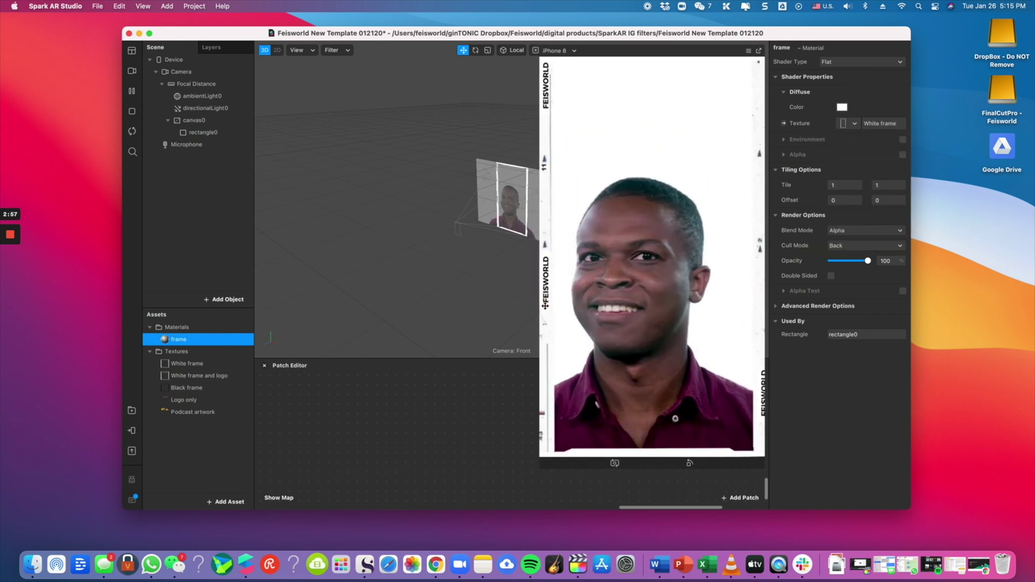
{"action": "left_click", "coordinate": [855, 124]}
{"action": "left_click", "coordinate": [841, 89]}
{"action": "left_click", "coordinate": [855, 124]}
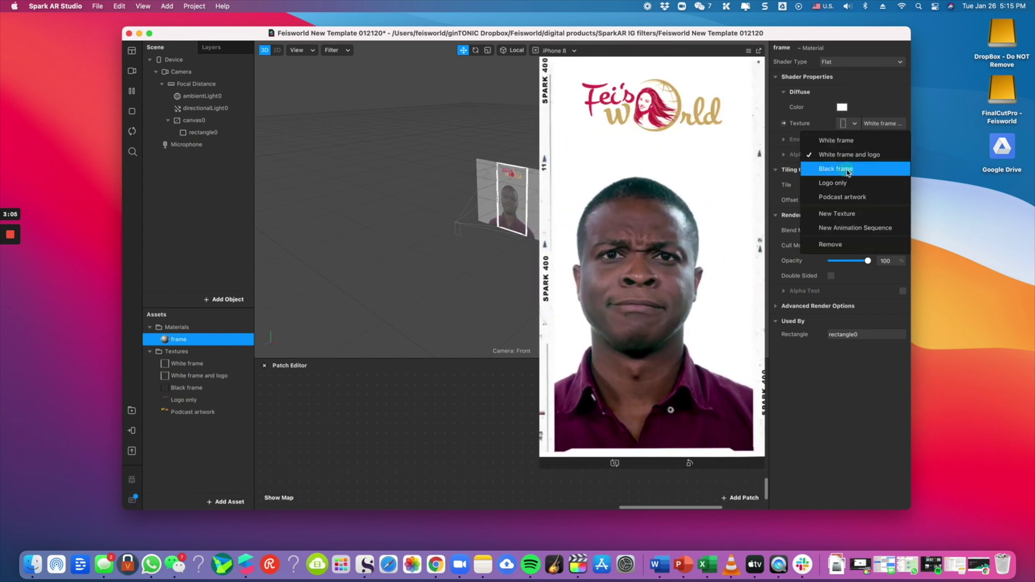
{"action": "left_click", "coordinate": [832, 238]}
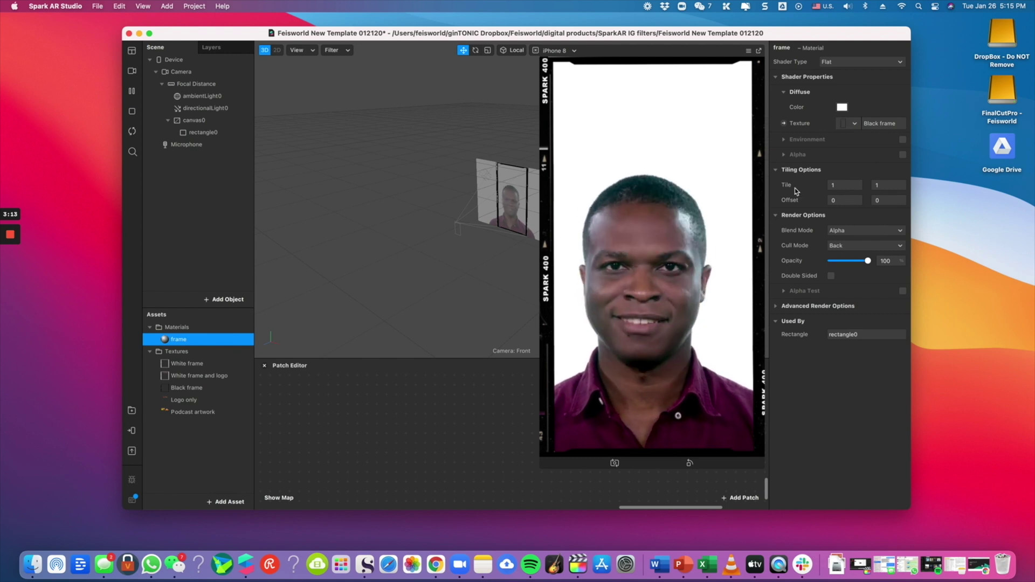
Preview the Logo only texture on the frame material and set the texture to Podcast artwork
{"action": "left_click", "coordinate": [856, 123]}
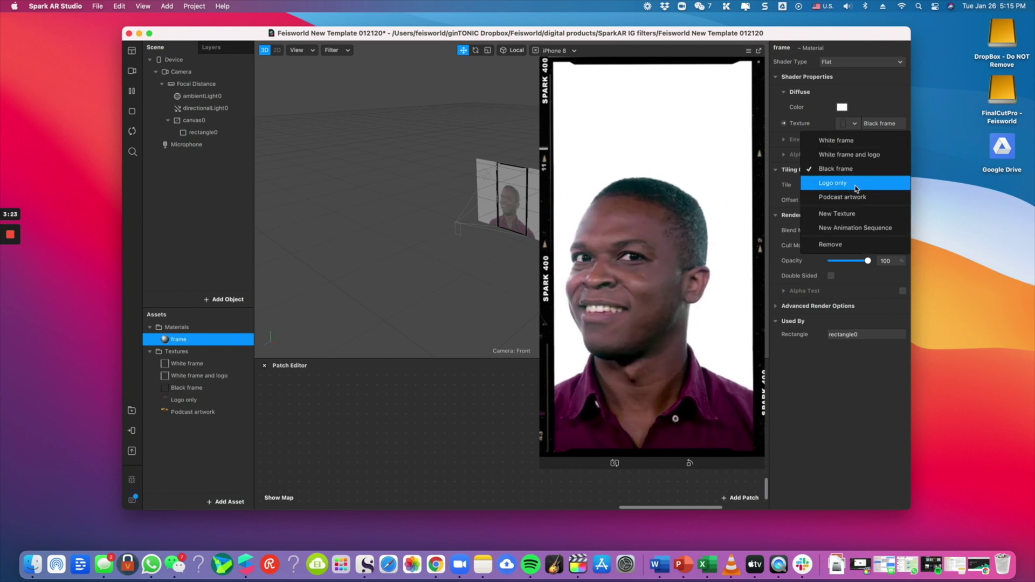
{"action": "left_click", "coordinate": [833, 201]}
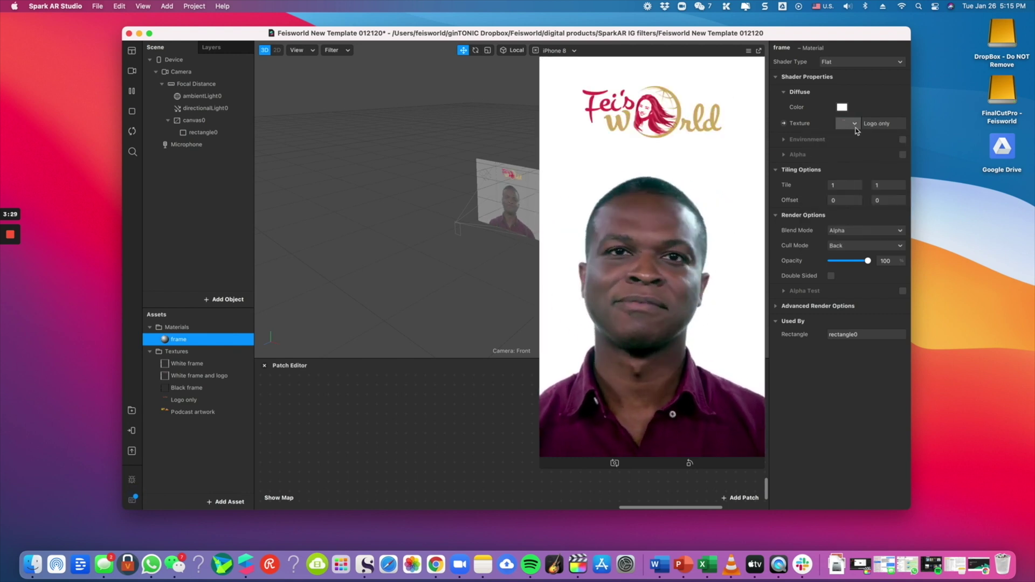
{"action": "left_click", "coordinate": [855, 123]}
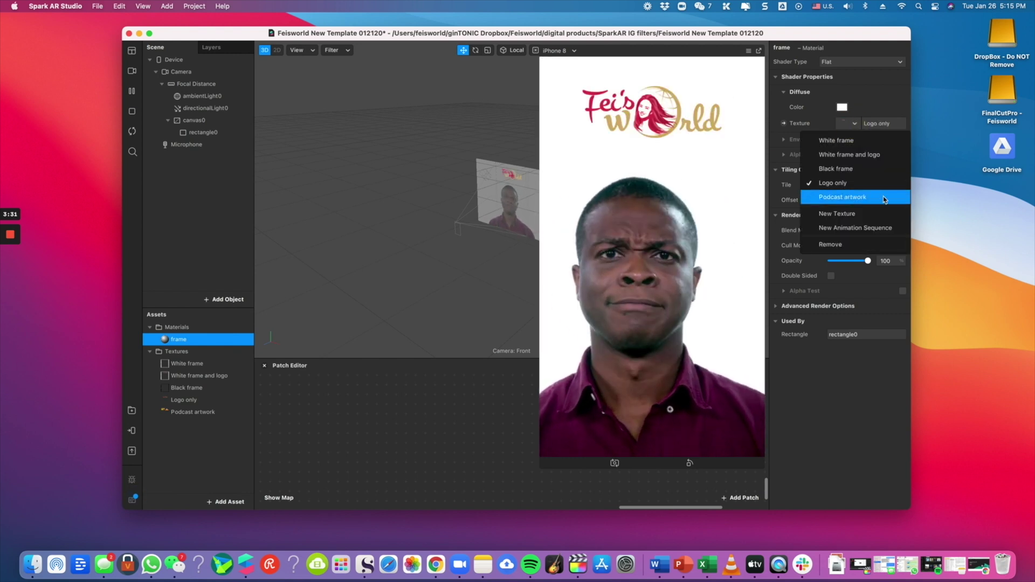
{"action": "left_click", "coordinate": [843, 198]}
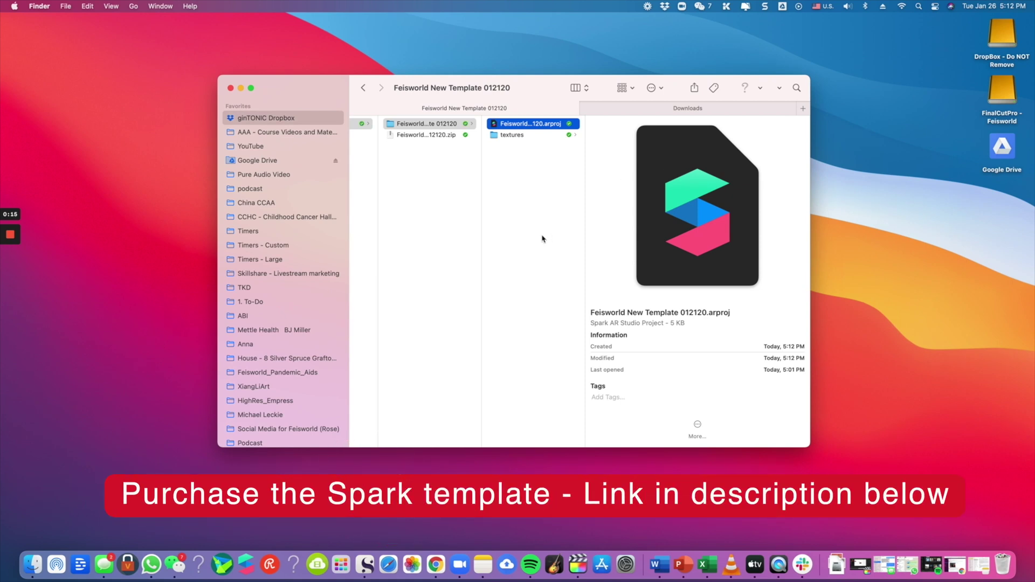
In Finder, inspect the Feisworld New Template 012120 zip and its extracted folder, widening the column to show the full names
{"action": "left_click", "coordinate": [440, 136]}
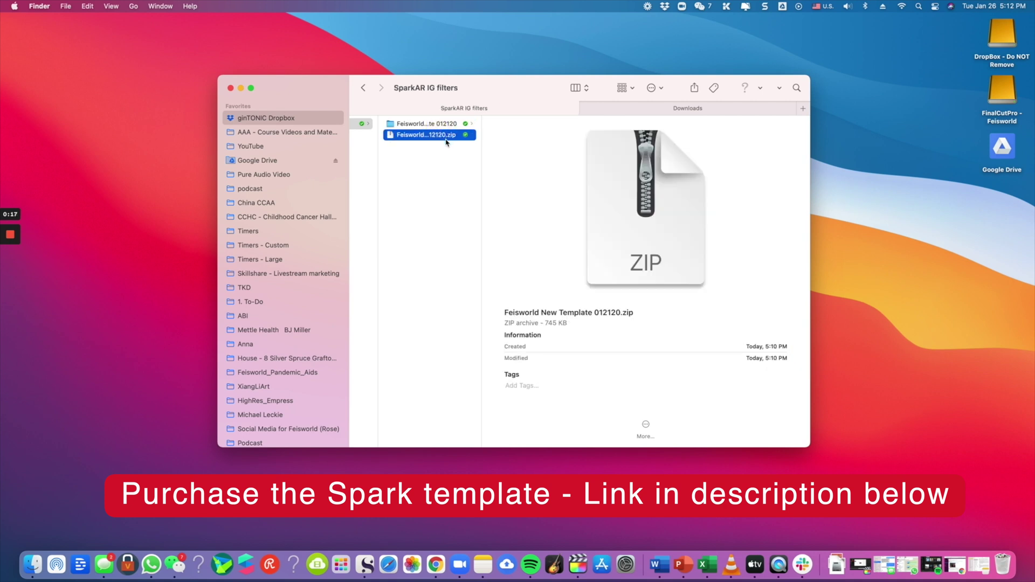
{"action": "left_click", "coordinate": [428, 125]}
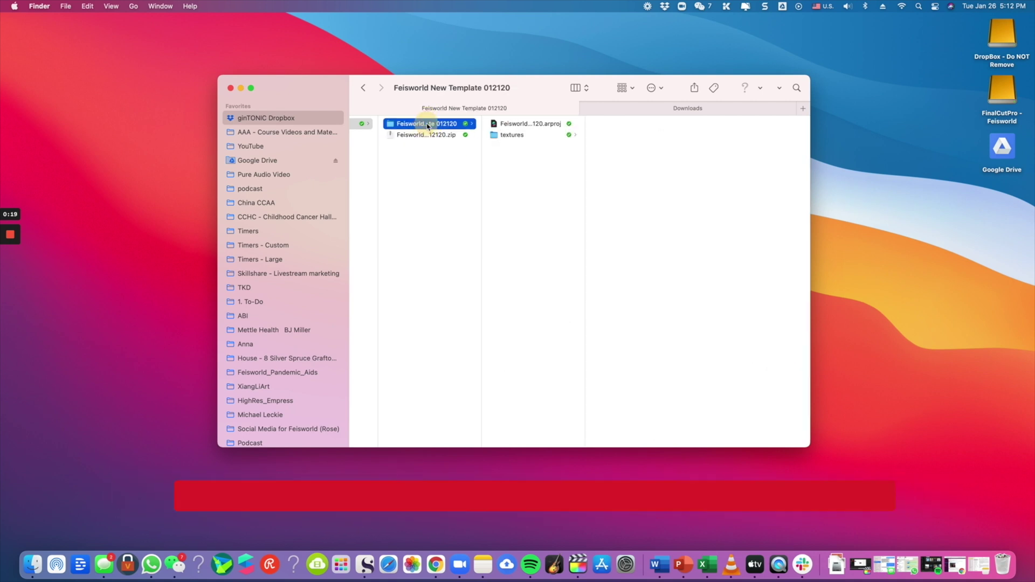
{"action": "left_click_drag", "start_coordinate": [481, 154], "coordinate": [545, 153]}
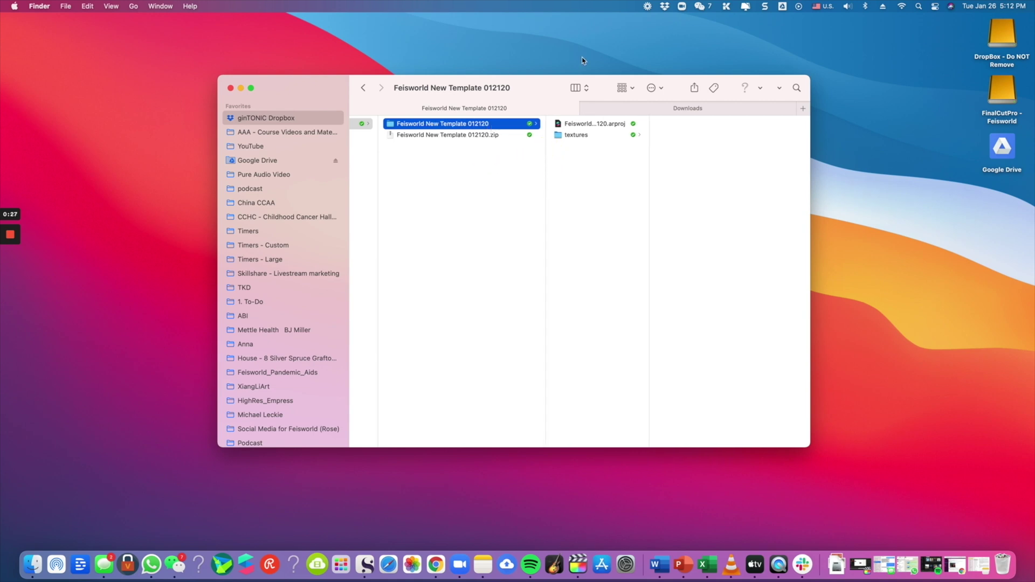
View the contents of the template's textures folder and select the Feisworld New Template 012120.arproj project file
{"action": "left_click", "coordinate": [592, 138]}
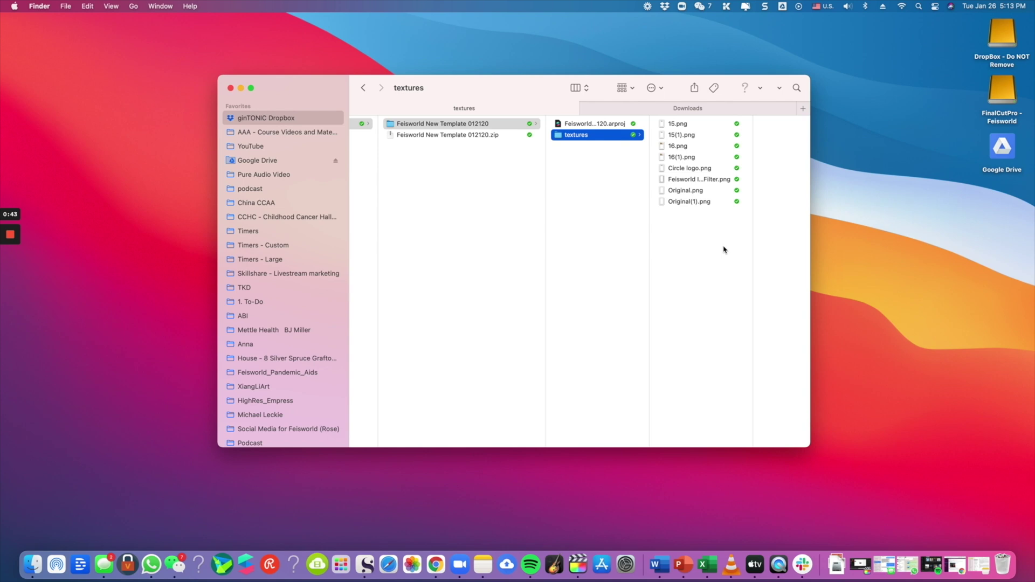
{"action": "left_click", "coordinate": [612, 125]}
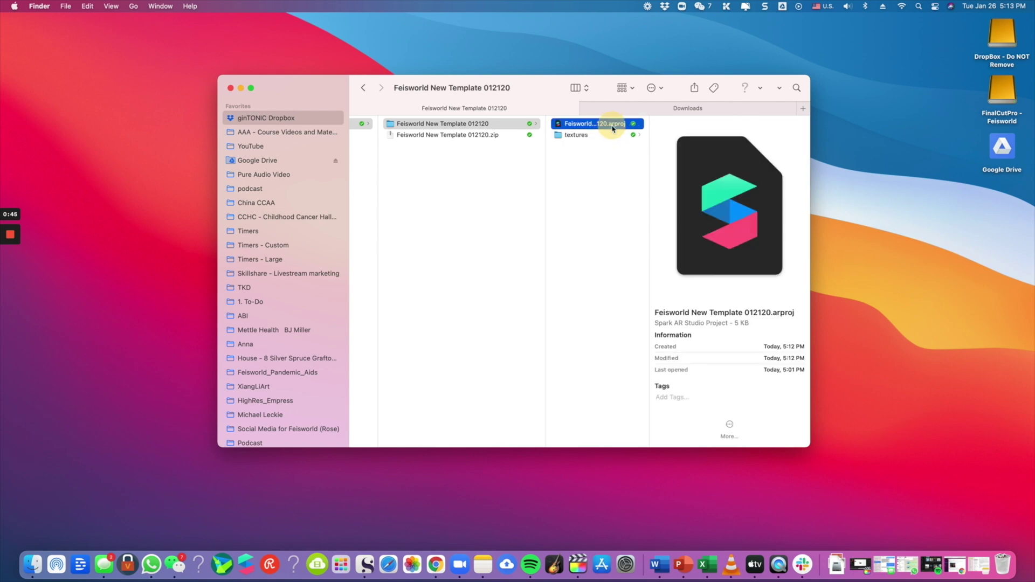
{"action": "left_click", "coordinate": [612, 125]}
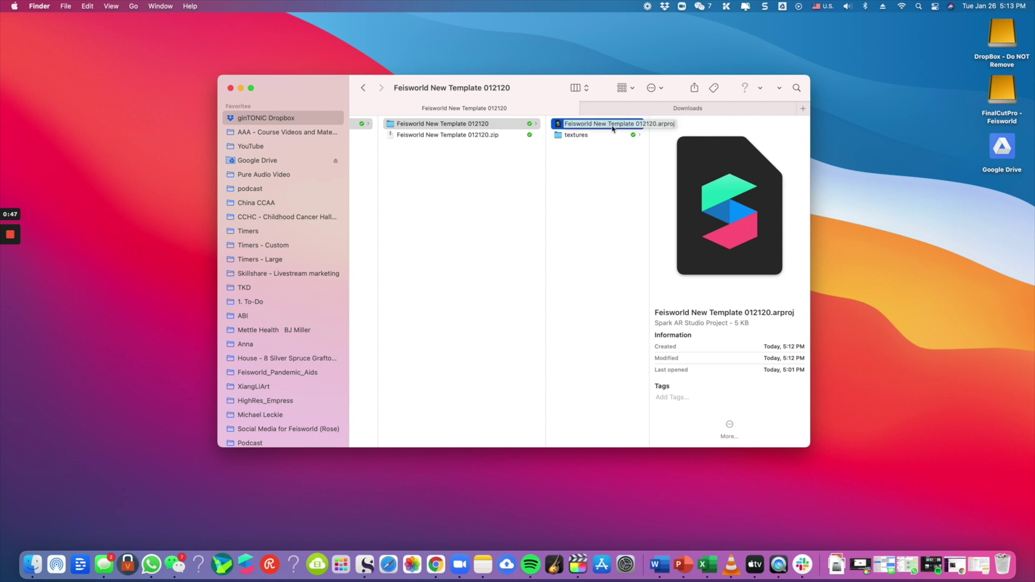
{"action": "key", "text": "Return"}
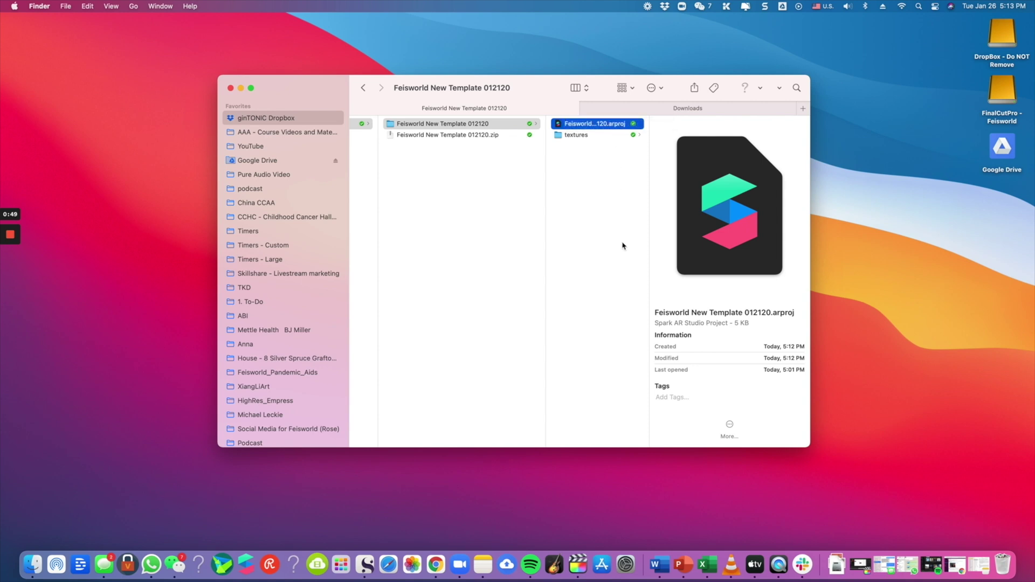
In Chrome, search Google for sparkar and open the Spark AR Studio download page
{"action": "left_click", "coordinate": [435, 564]}
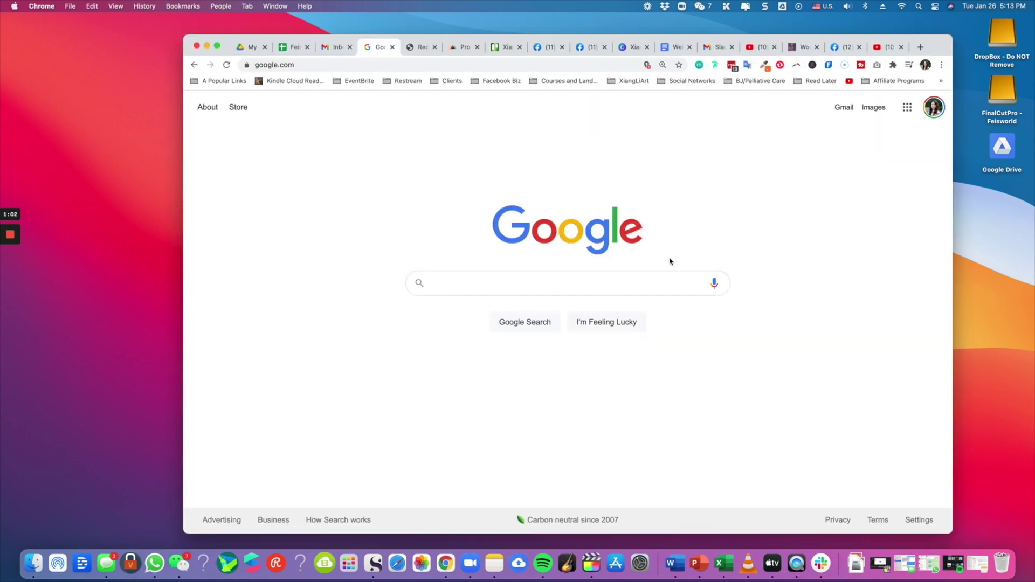
{"action": "type", "text": "spa"}
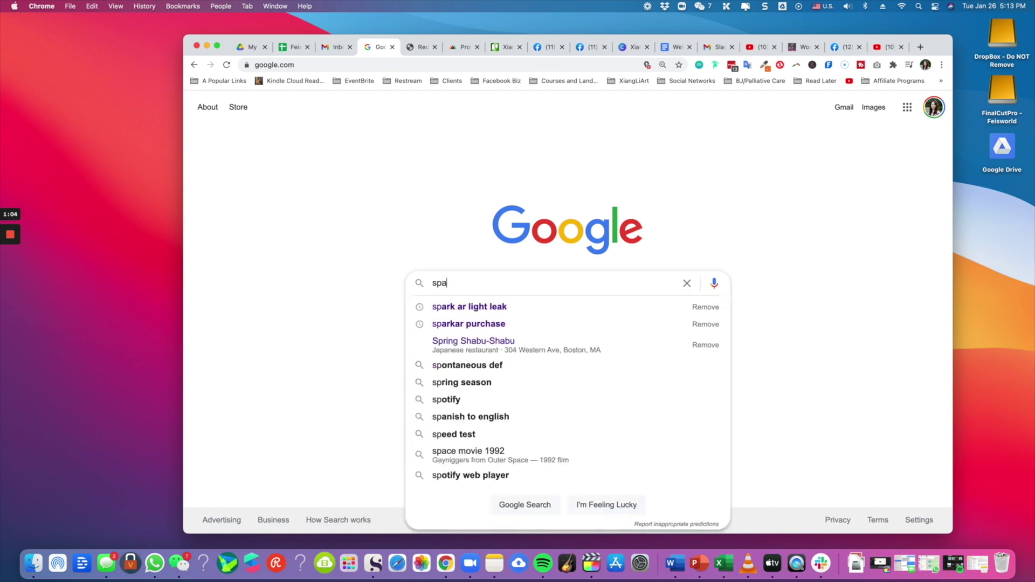
{"action": "type", "text": "rkar"}
{"action": "key", "text": "Return"}
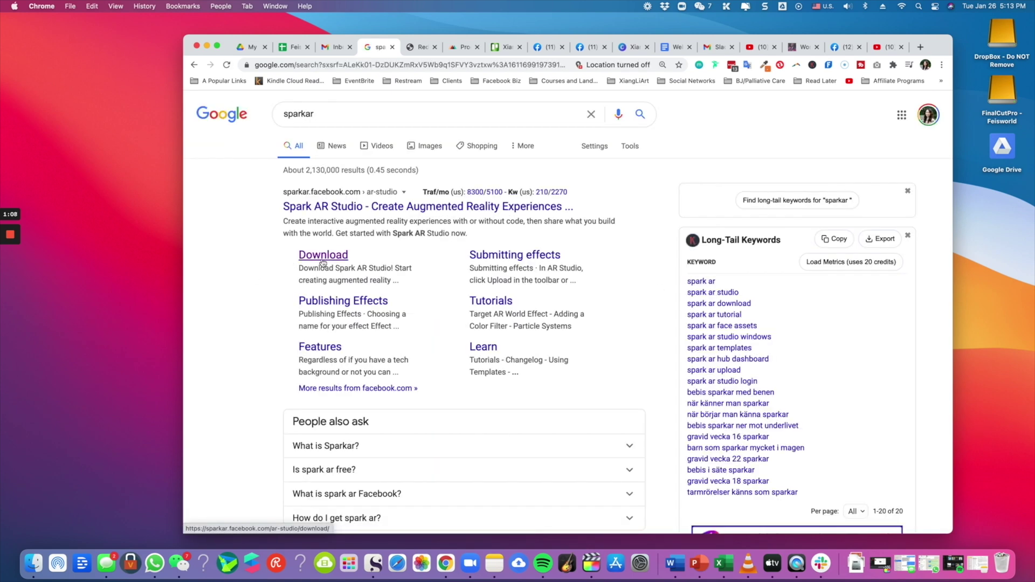
{"action": "left_click", "coordinate": [326, 257]}
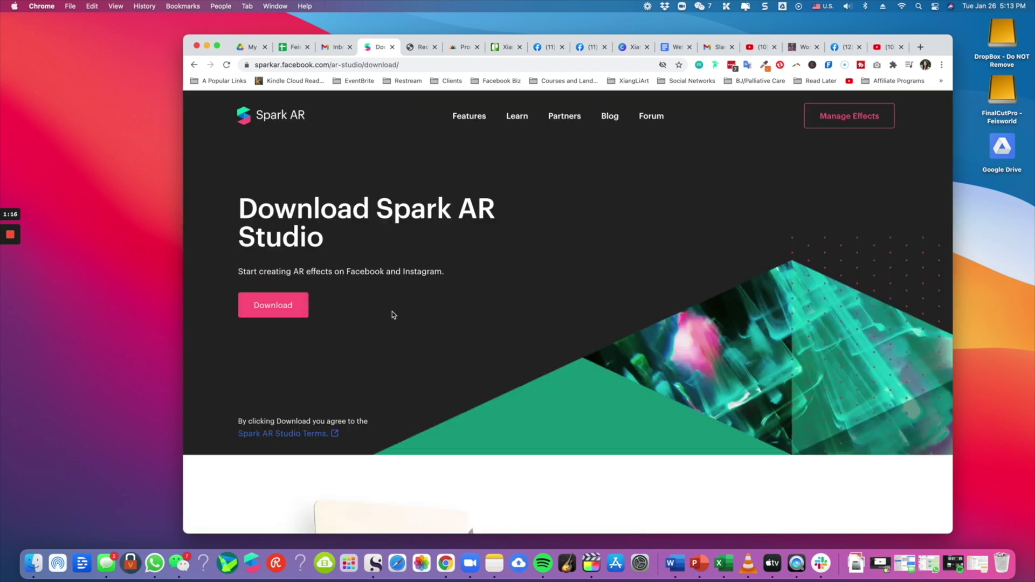
{"action": "left_click", "coordinate": [289, 317]}
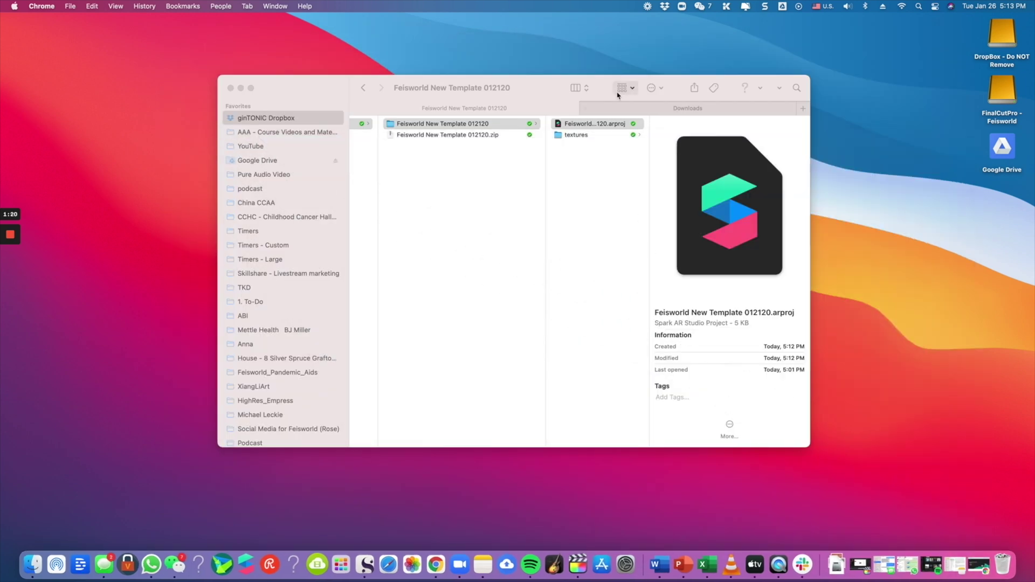
Open Feisworld New Template 012120.arproj from Finder in Spark AR Studio and enlarge the simulator preview
{"action": "double_click", "coordinate": [603, 125]}
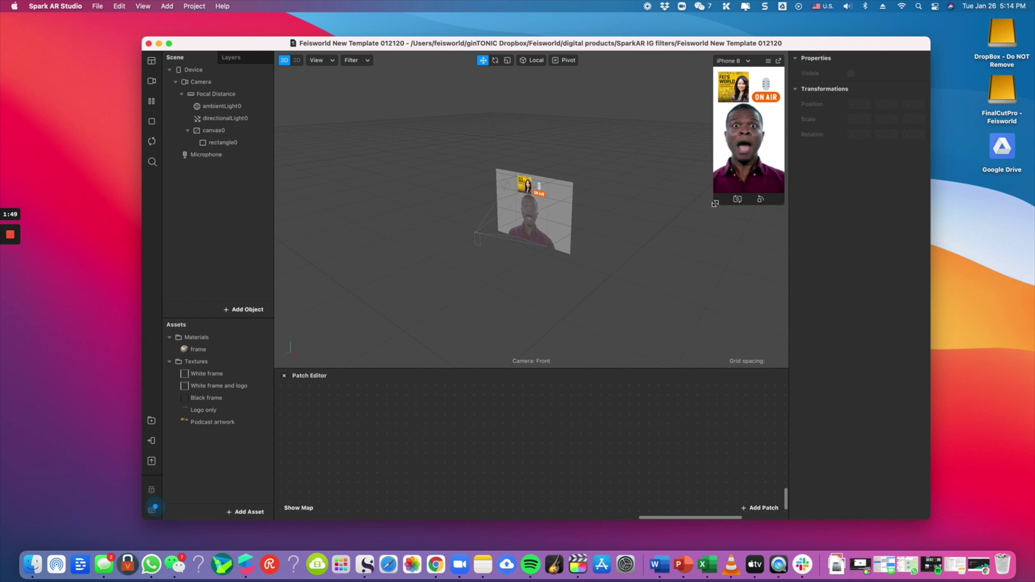
{"action": "left_click_drag", "start_coordinate": [715, 206], "coordinate": [609, 310]}
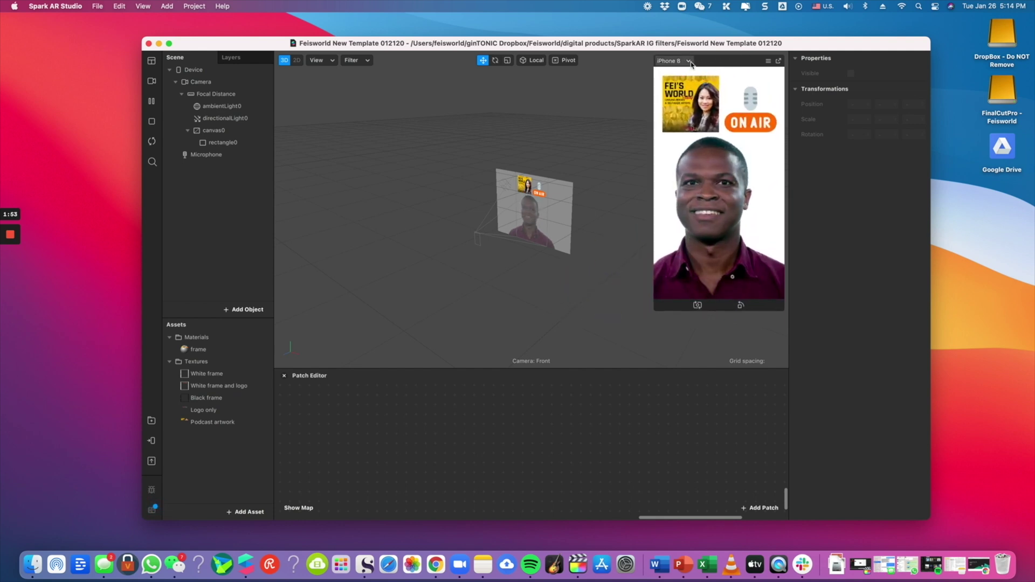
View the iOS device models offered for the simulator preview, keeping iPhone 8
{"action": "left_click", "coordinate": [680, 61]}
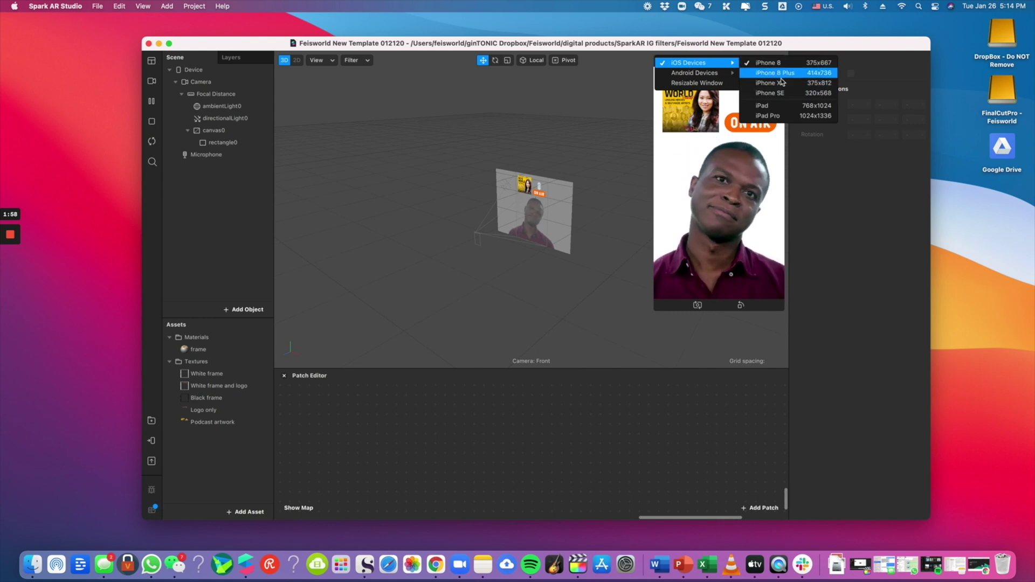
{"action": "left_click", "coordinate": [714, 64]}
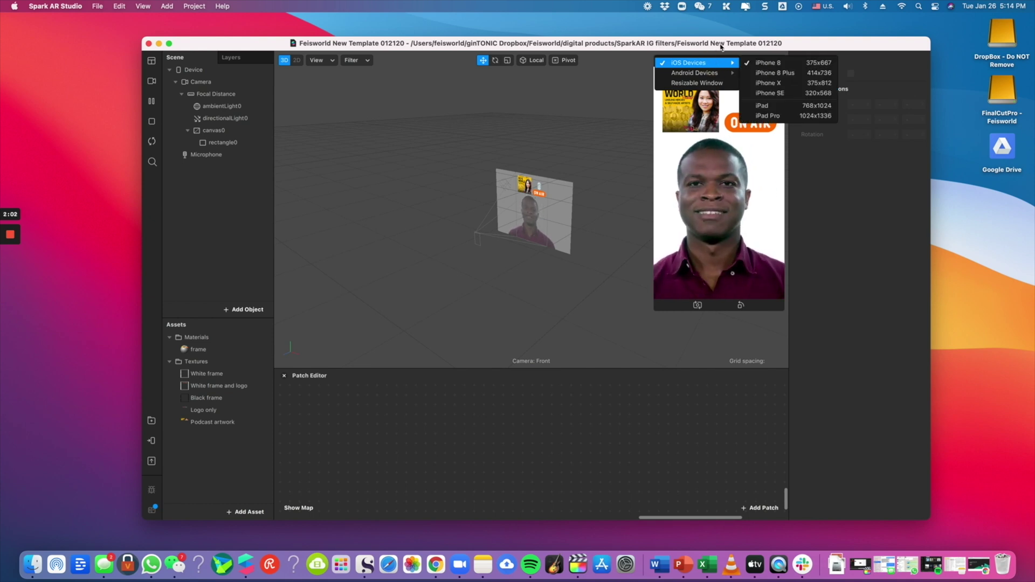
{"action": "left_click", "coordinate": [720, 43]}
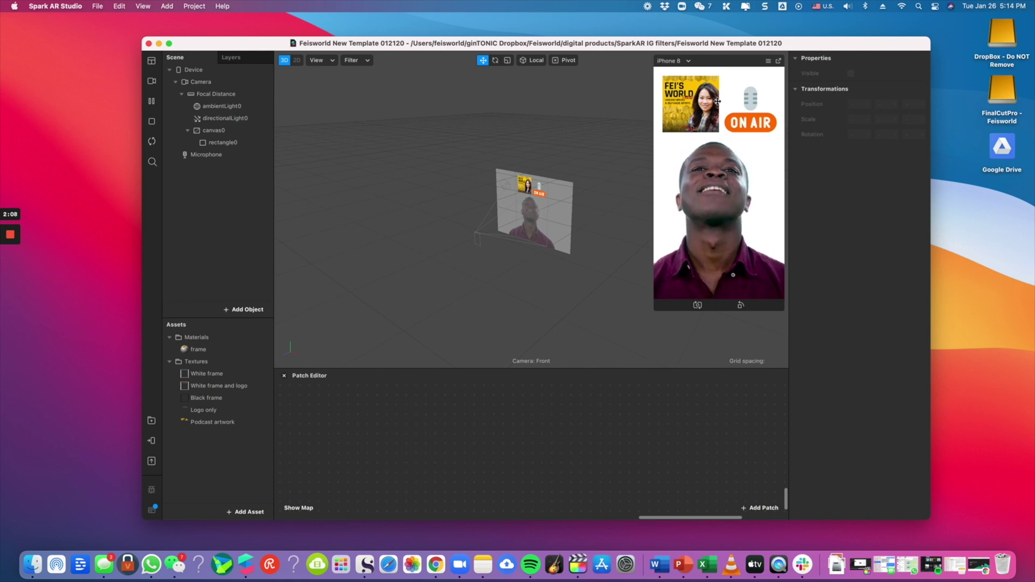
{"action": "left_click_drag", "start_coordinate": [736, 44], "coordinate": [715, 33]}
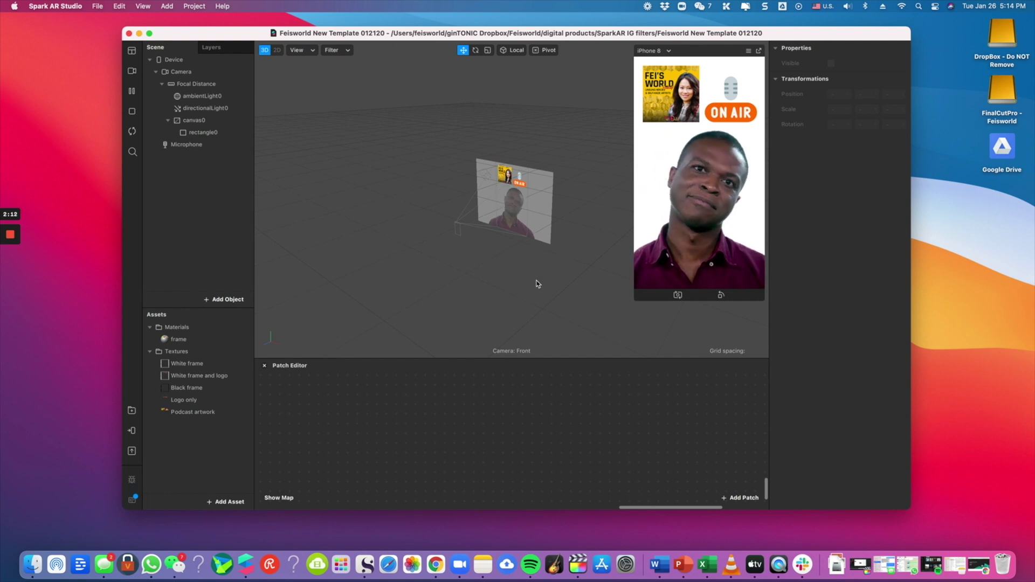
Try the White frame and White frame and logo textures on the frame material in a larger simulator preview
{"action": "left_click", "coordinate": [195, 343]}
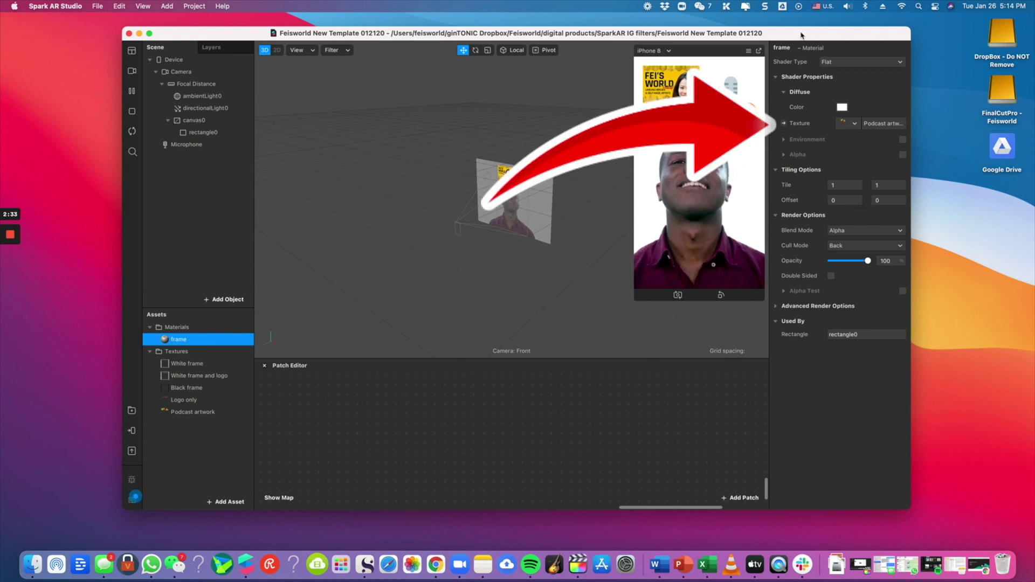
{"action": "left_click", "coordinate": [854, 125]}
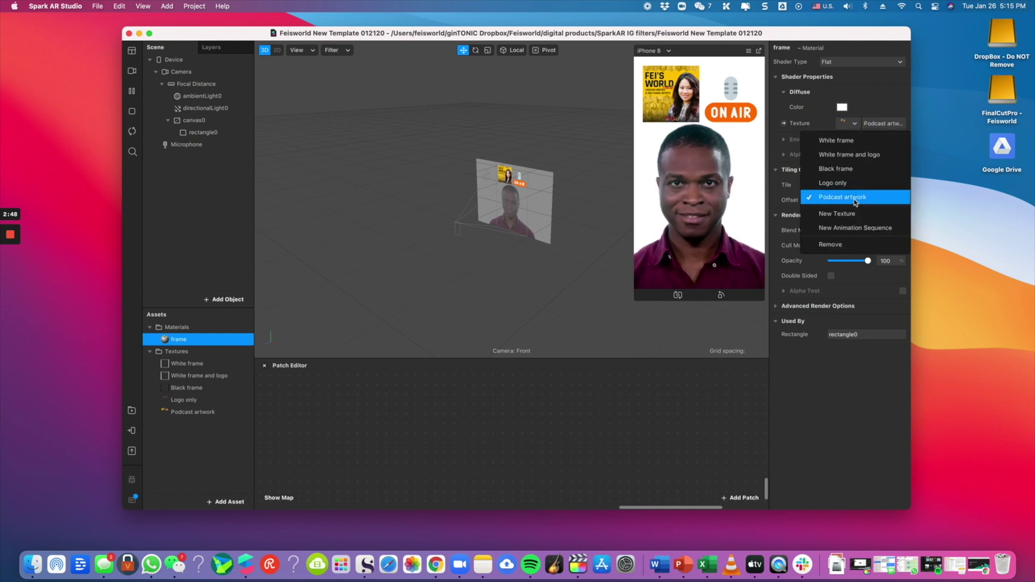
{"action": "left_click", "coordinate": [848, 142]}
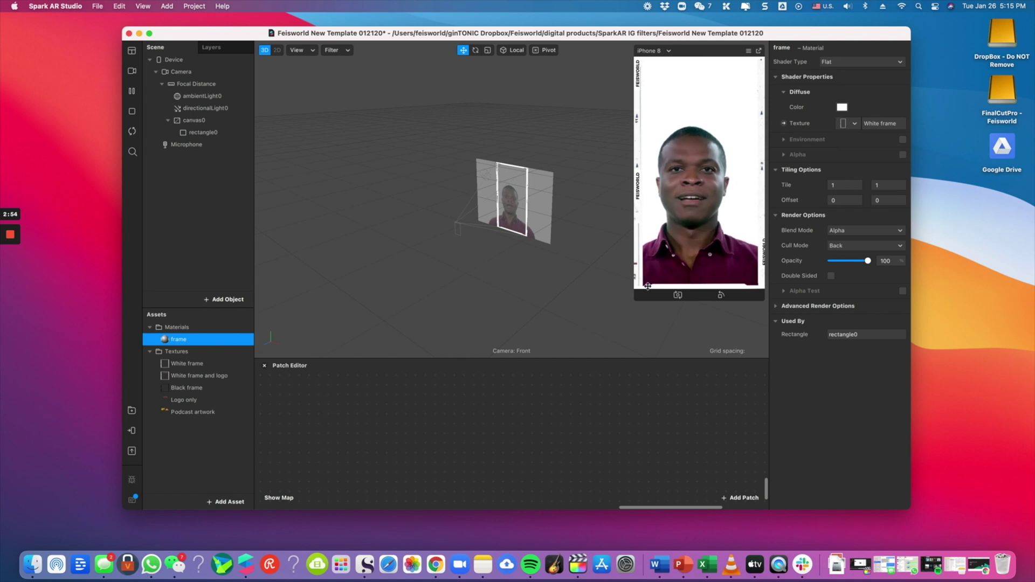
{"action": "left_click_drag", "start_coordinate": [637, 296], "coordinate": [544, 301]}
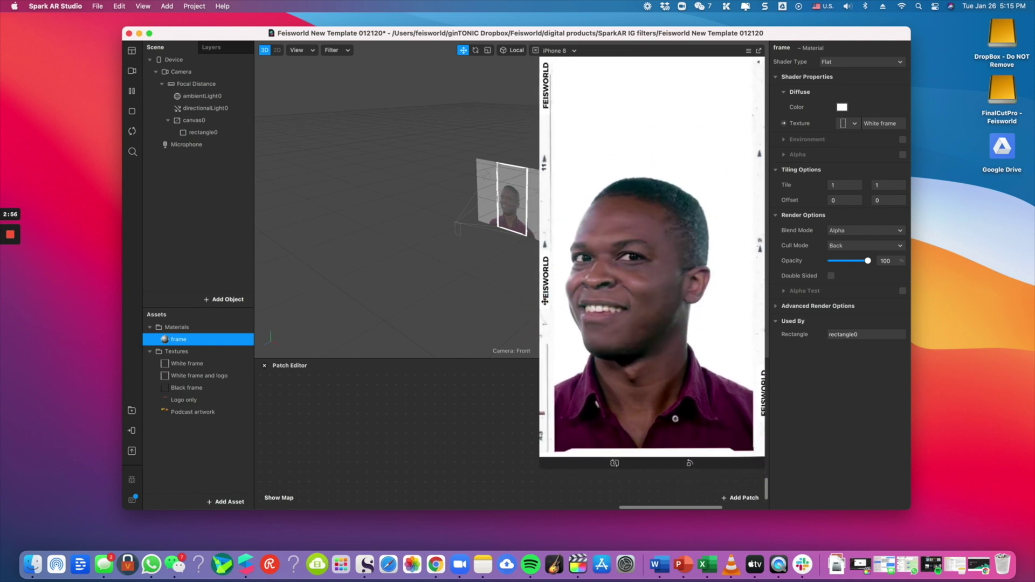
{"action": "left_click", "coordinate": [854, 125]}
{"action": "left_click", "coordinate": [849, 156]}
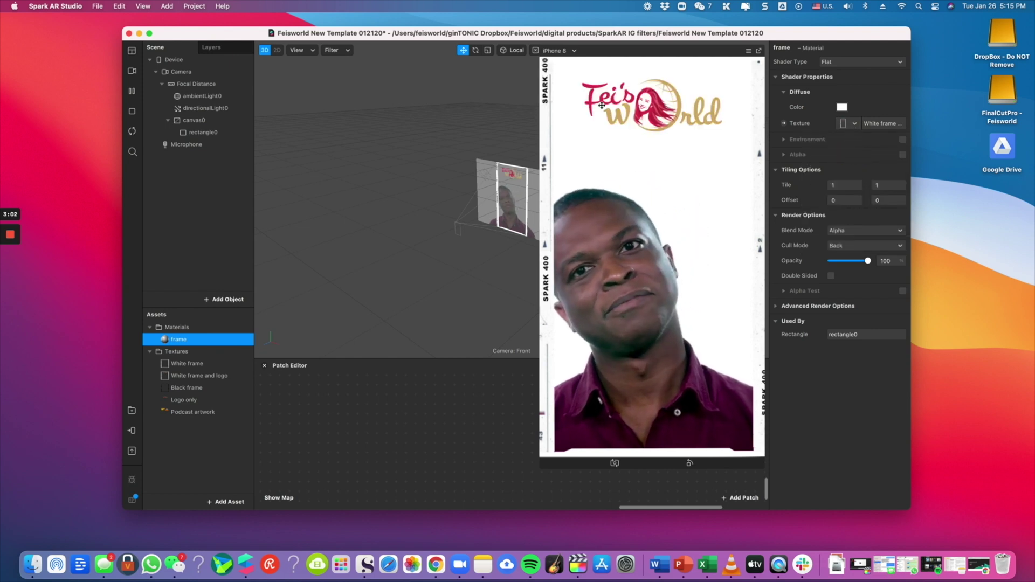
Preview the Black frame and Logo only textures on the frame material, and set its texture back to Podcast artwork
{"action": "left_click", "coordinate": [854, 124]}
{"action": "left_click", "coordinate": [848, 170]}
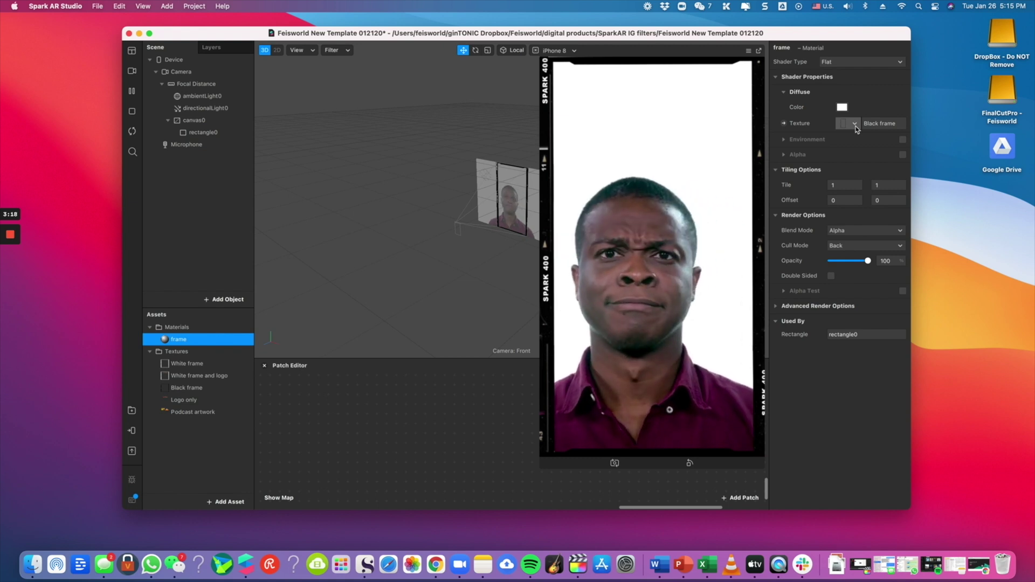
{"action": "left_click", "coordinate": [854, 124]}
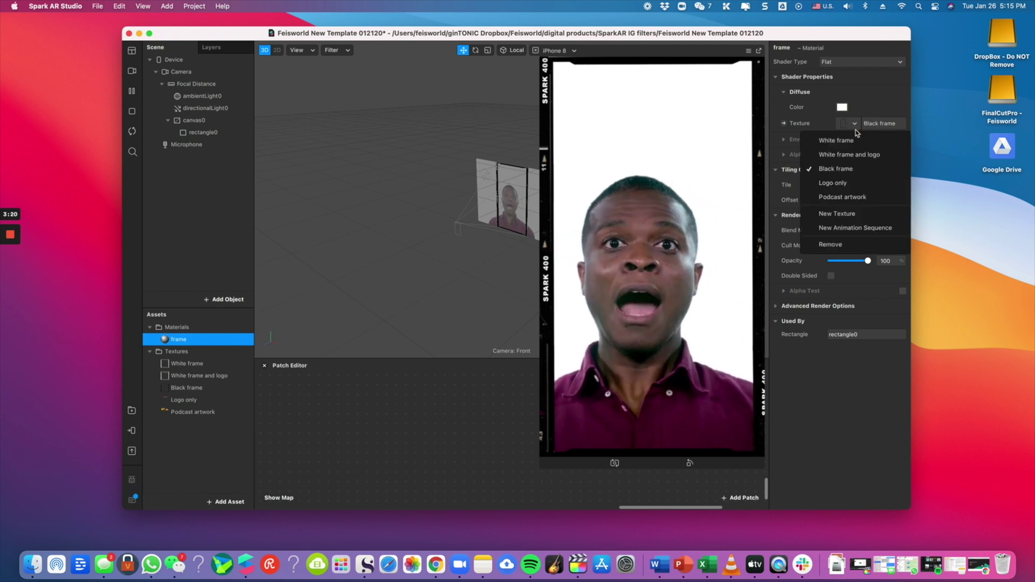
{"action": "left_click", "coordinate": [828, 184]}
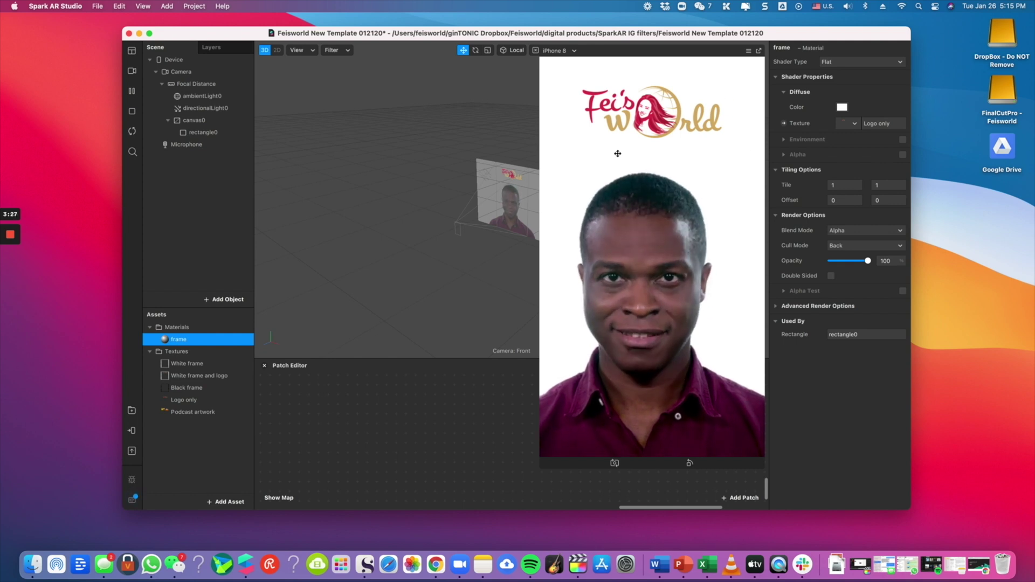
{"action": "left_click", "coordinate": [854, 125]}
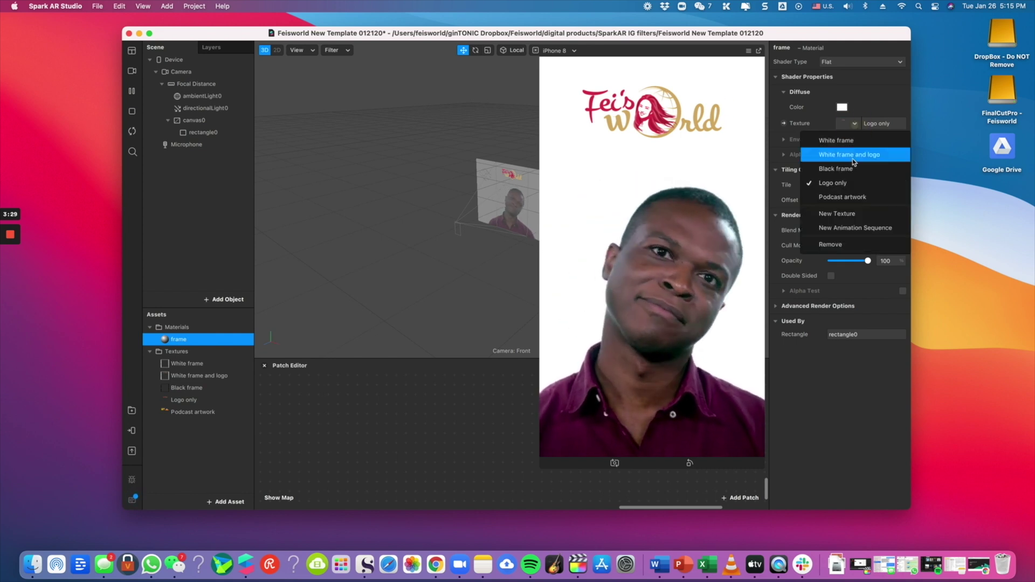
{"action": "left_click", "coordinate": [885, 197]}
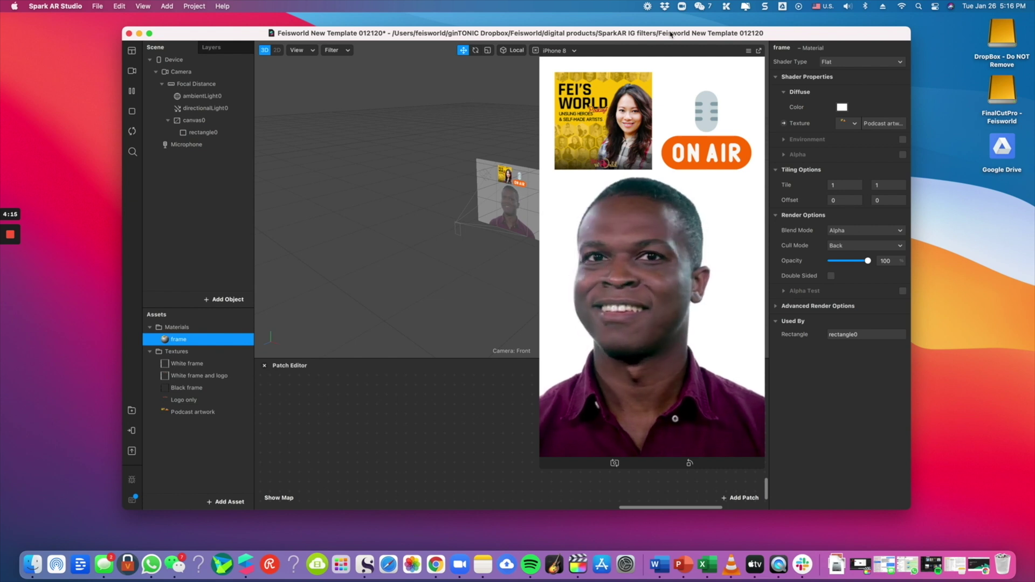
{"action": "left_click_drag", "start_coordinate": [671, 35], "coordinate": [667, 29]}
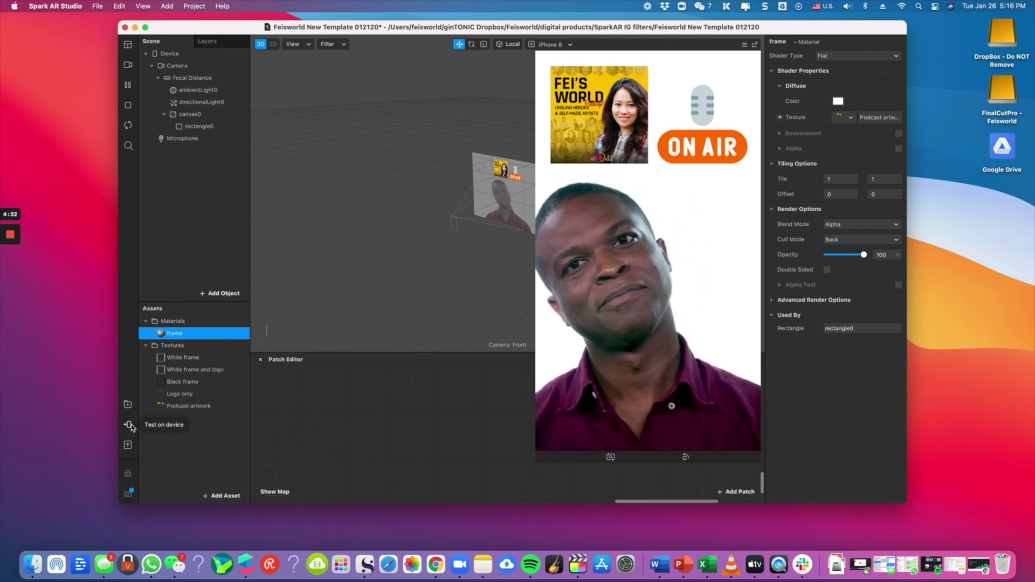
Send the effect to both Facebook Camera and Instagram Camera for testing on a device
{"action": "left_click", "coordinate": [128, 425]}
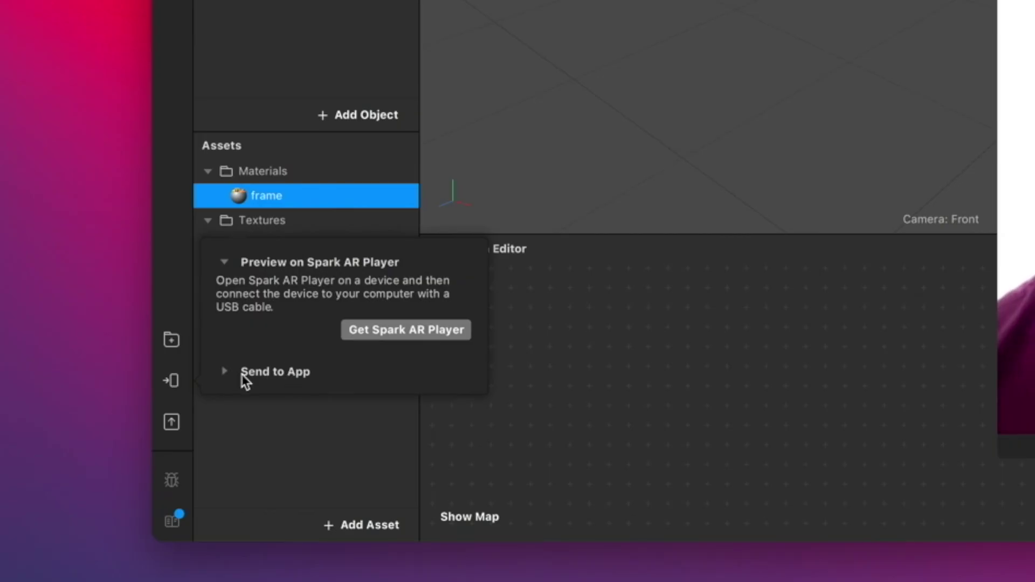
{"action": "left_click", "coordinate": [241, 374]}
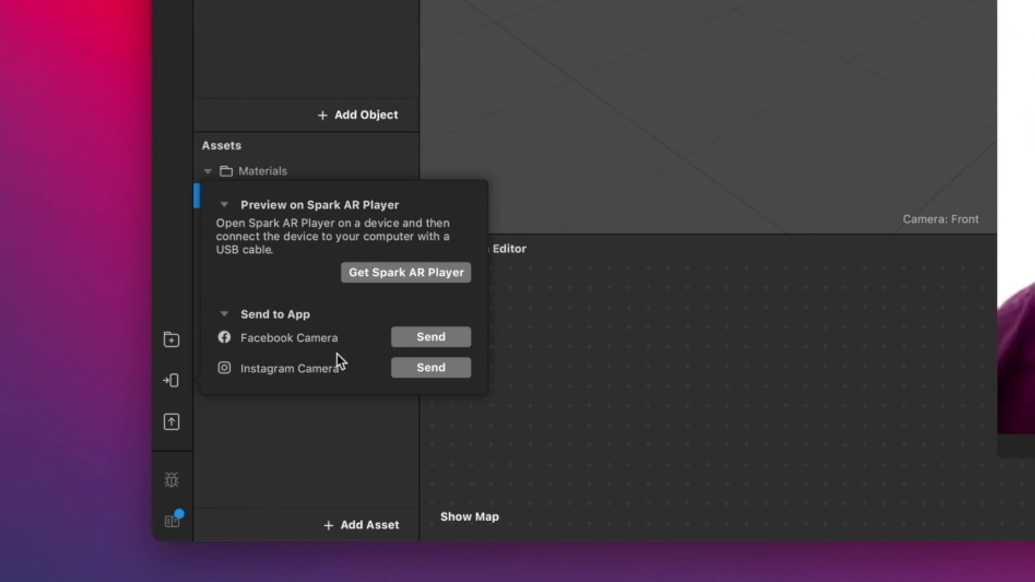
{"action": "left_click", "coordinate": [422, 341]}
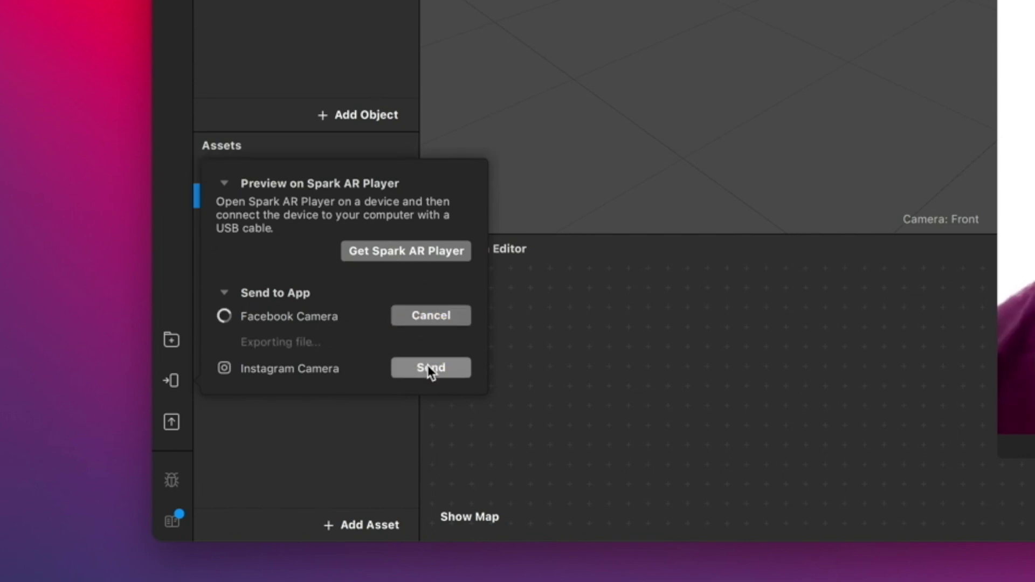
{"action": "left_click", "coordinate": [426, 366]}
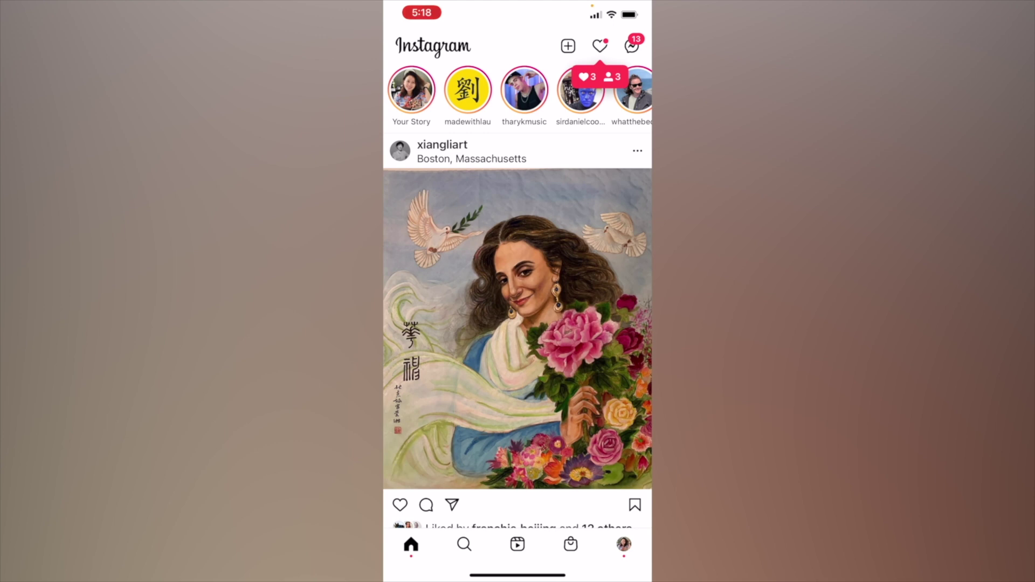
In Instagram on the phone, open the effect from the notifications, accept the test terms and try it in the story camera
{"action": "left_click", "coordinate": [600, 45]}
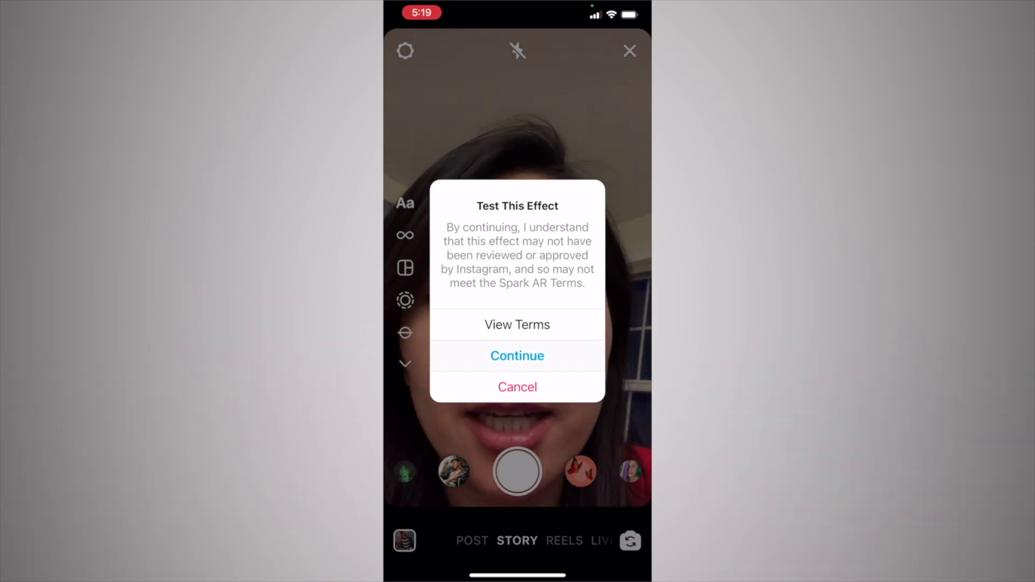
{"action": "left_click", "coordinate": [517, 356]}
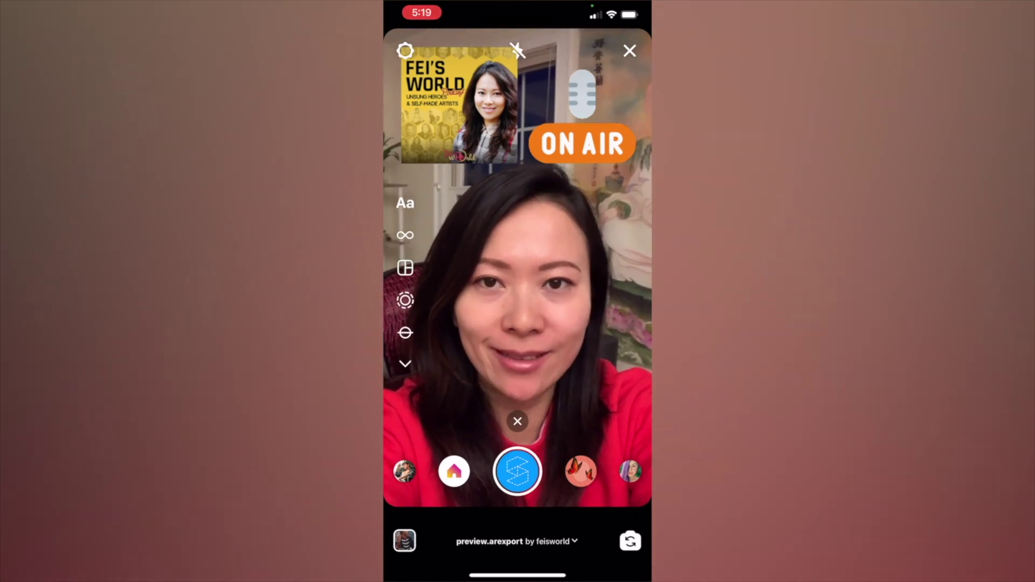
{"action": "left_click", "coordinate": [518, 471]}
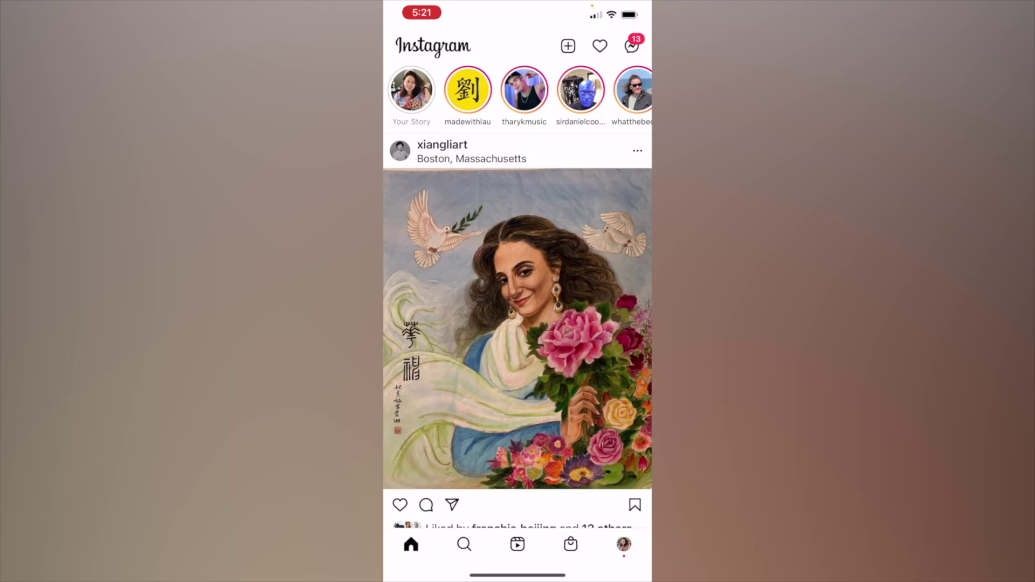
Switch to the Facebook app on the phone and open the preview.arexport effect from the notifications
{"action": "left_click_drag", "start_coordinate": [517, 574], "coordinate": [517, 377]}
{"action": "left_click_drag", "start_coordinate": [517, 215], "coordinate": [518, 378]}
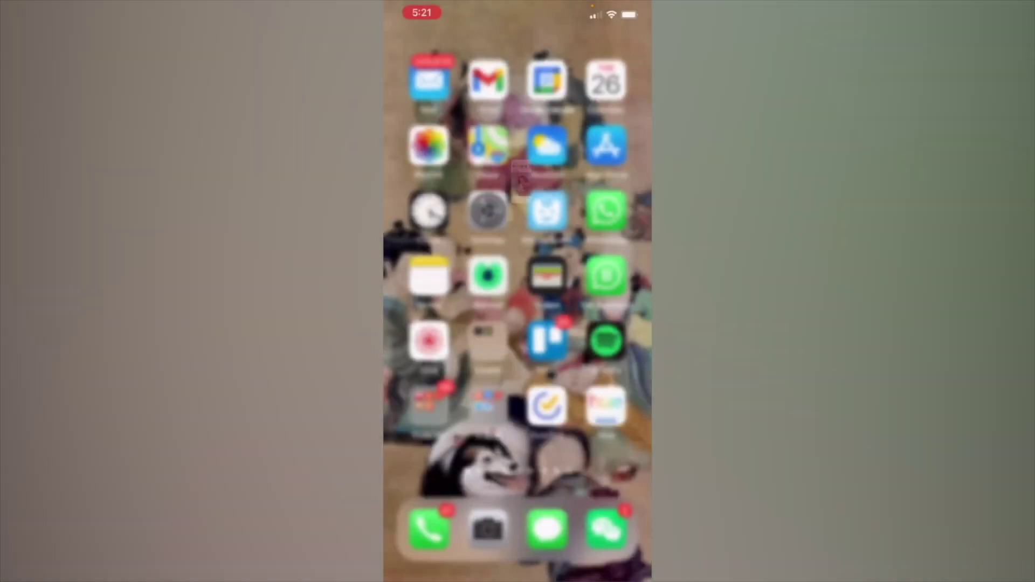
{"action": "type", "text": "f"}
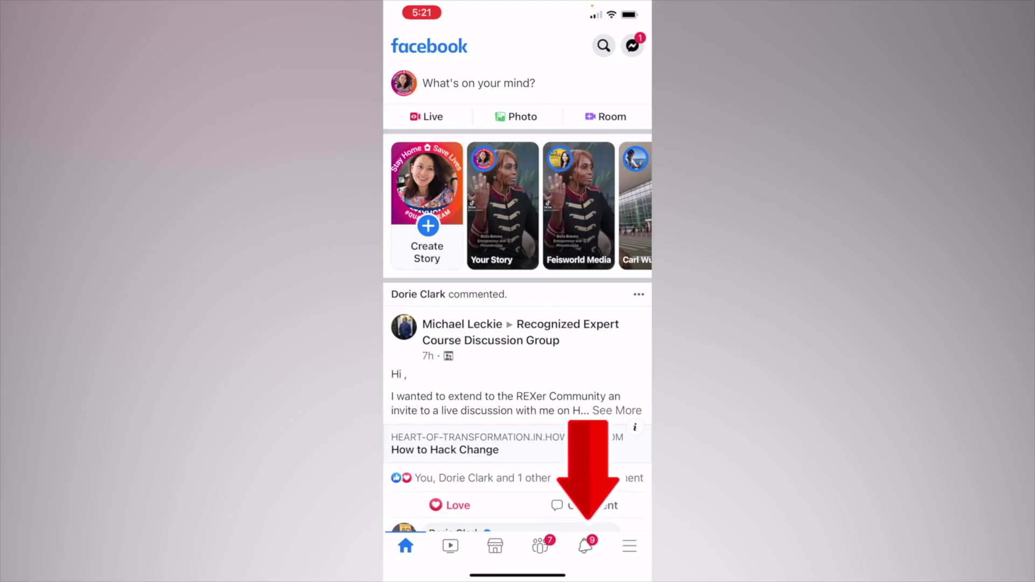
{"action": "left_click", "coordinate": [585, 546]}
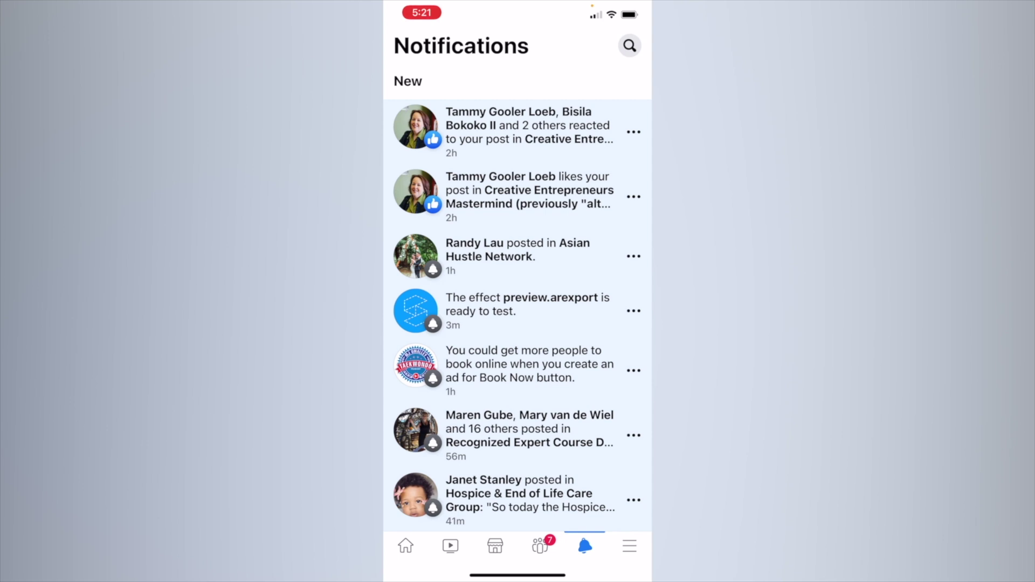
{"action": "left_click", "coordinate": [528, 311]}
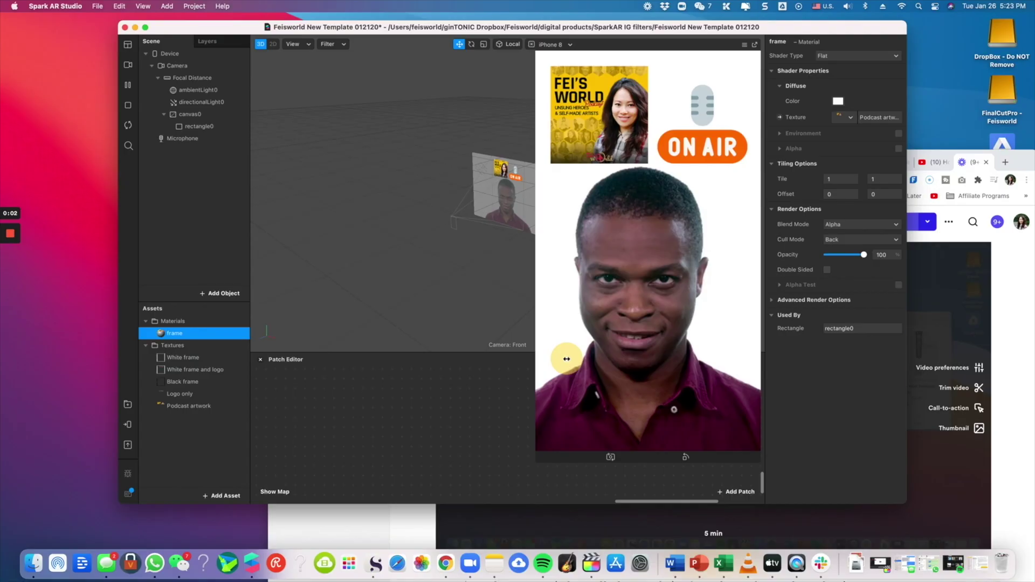
{"action": "left_click", "coordinate": [536, 462]}
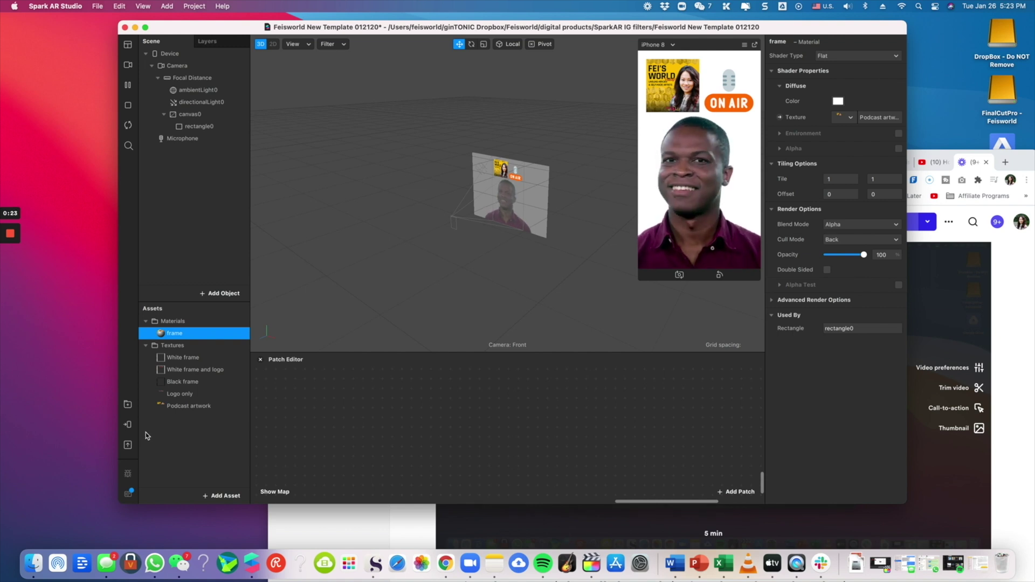
{"action": "left_click", "coordinate": [127, 444]}
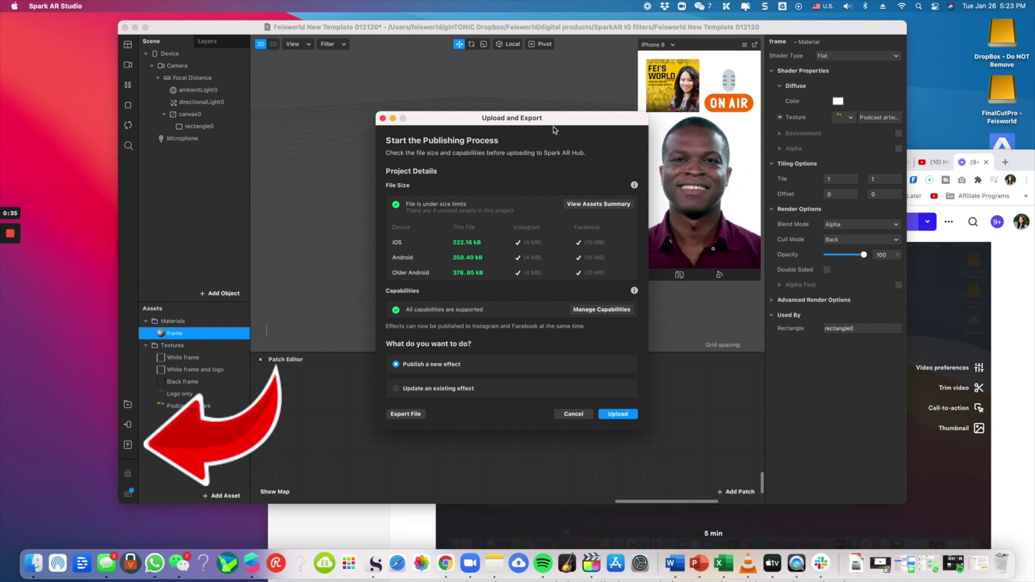
{"action": "left_click_drag", "start_coordinate": [556, 121], "coordinate": [530, 90]}
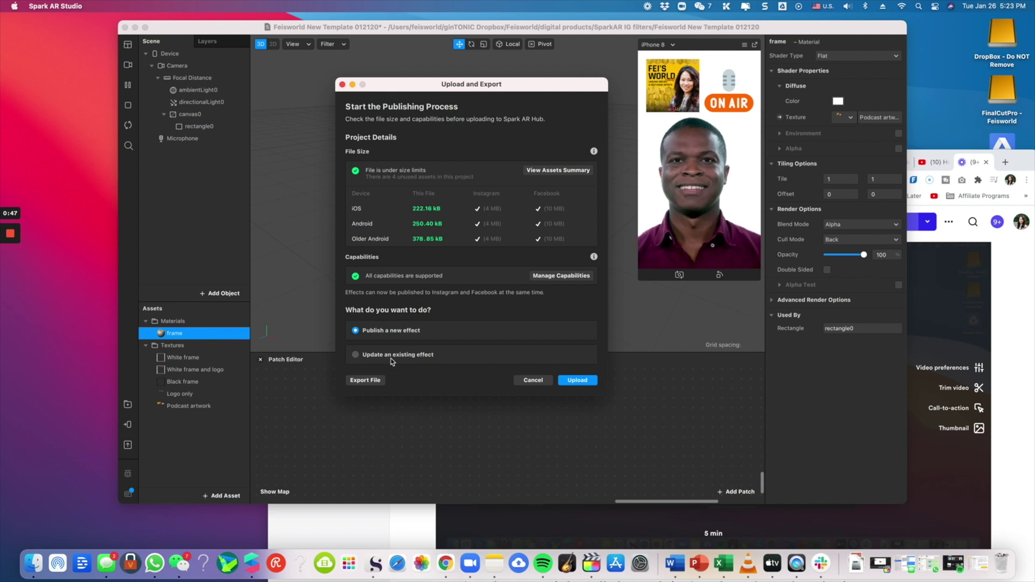
{"action": "left_click", "coordinate": [533, 380]}
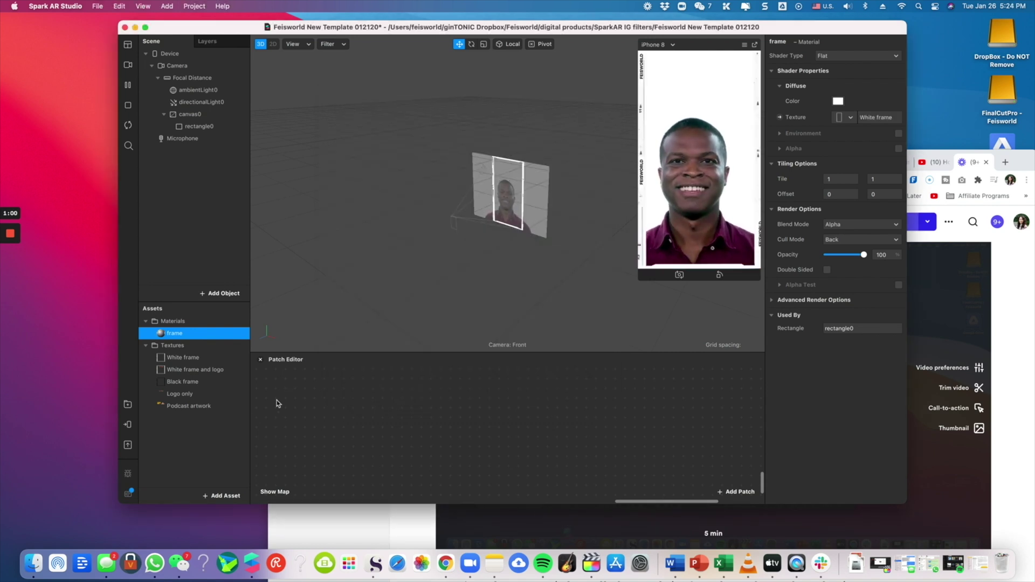
Upload the white frame project to Spark AR Hub as a new effect and dismiss the feedback survey on the publishing form
{"action": "left_click", "coordinate": [127, 446]}
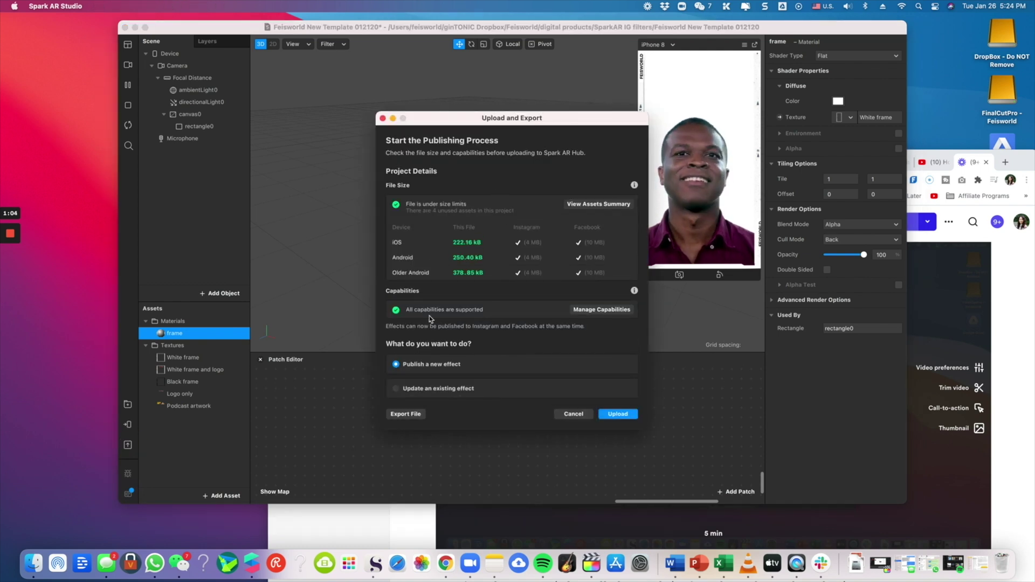
{"action": "left_click", "coordinate": [628, 417]}
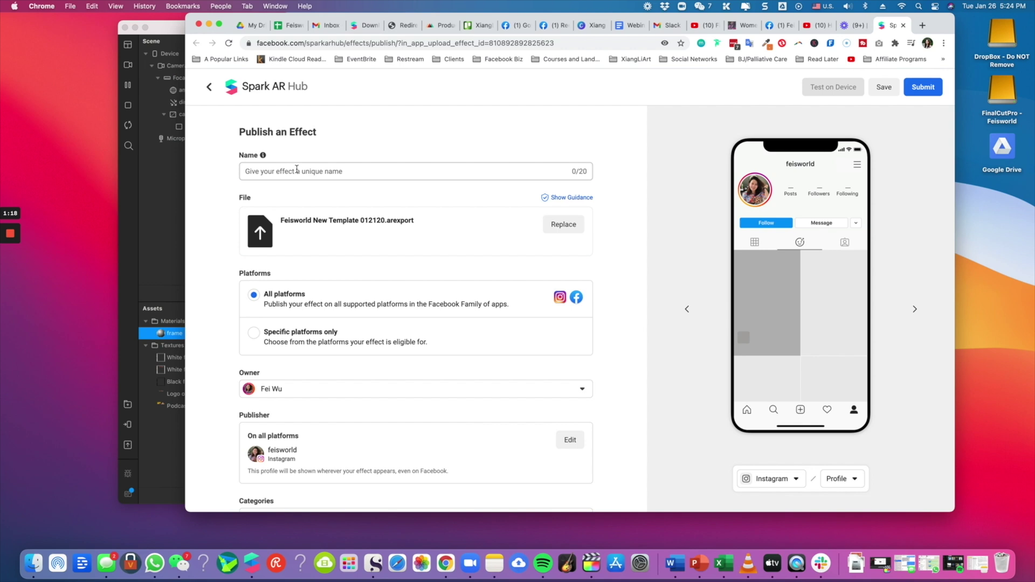
{"action": "left_click", "coordinate": [296, 169]}
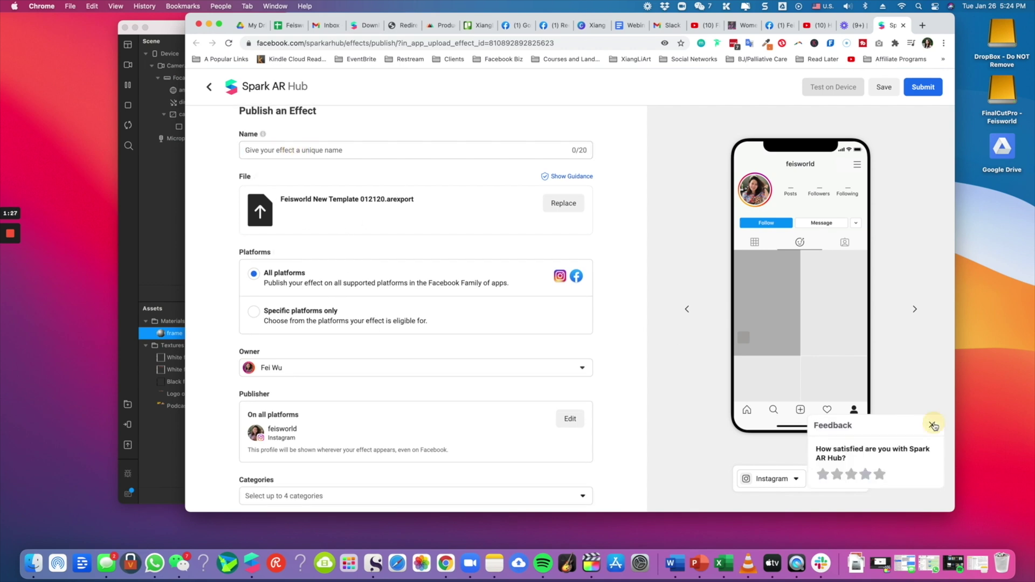
{"action": "left_click", "coordinate": [936, 420]}
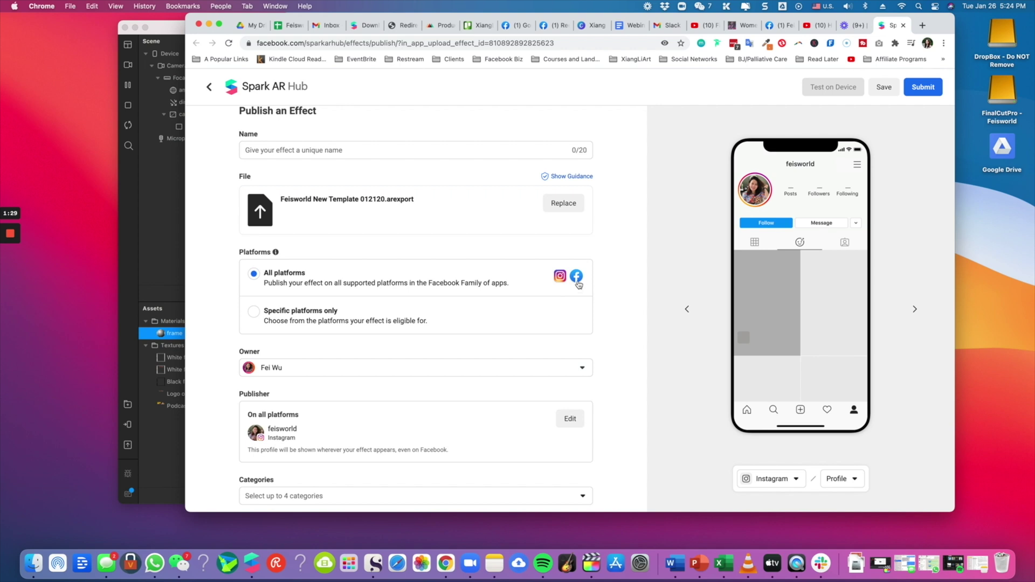
Compare the specific-platforms option with All platforms, keep All platforms, and review the form's publisher, categories, keywords and demo video sections
{"action": "left_click", "coordinate": [253, 311]}
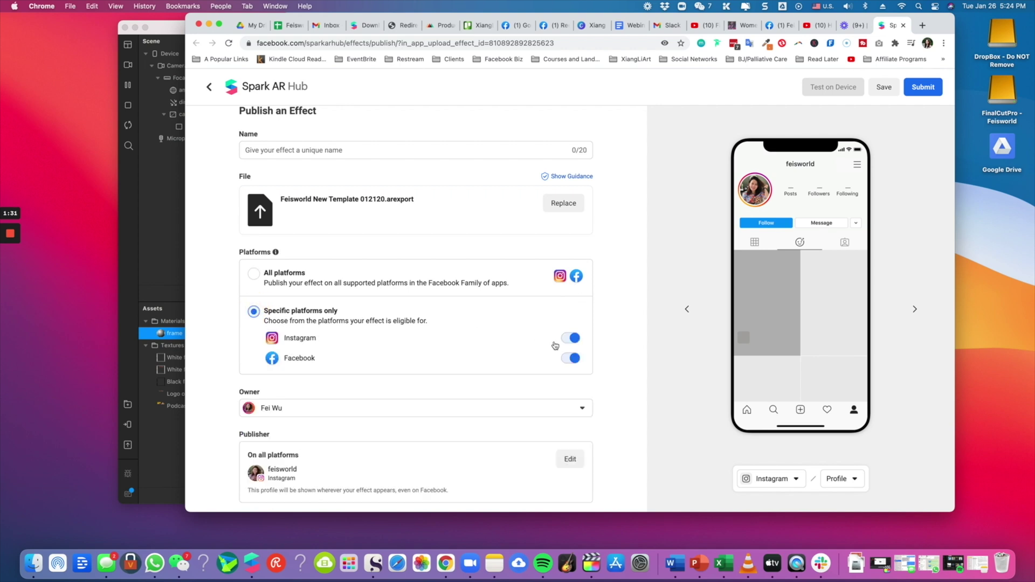
{"action": "left_click", "coordinate": [254, 273]}
{"action": "scroll", "coordinate": [455, 316], "scroll_direction": "down", "scroll_amount": 3}
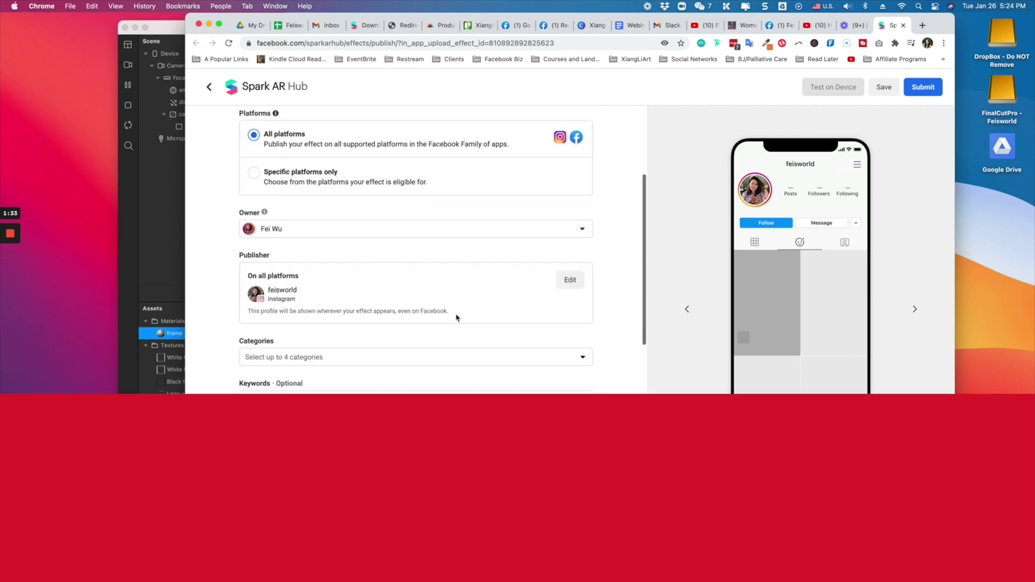
{"action": "scroll", "coordinate": [485, 329], "scroll_direction": "up", "scroll_amount": 5}
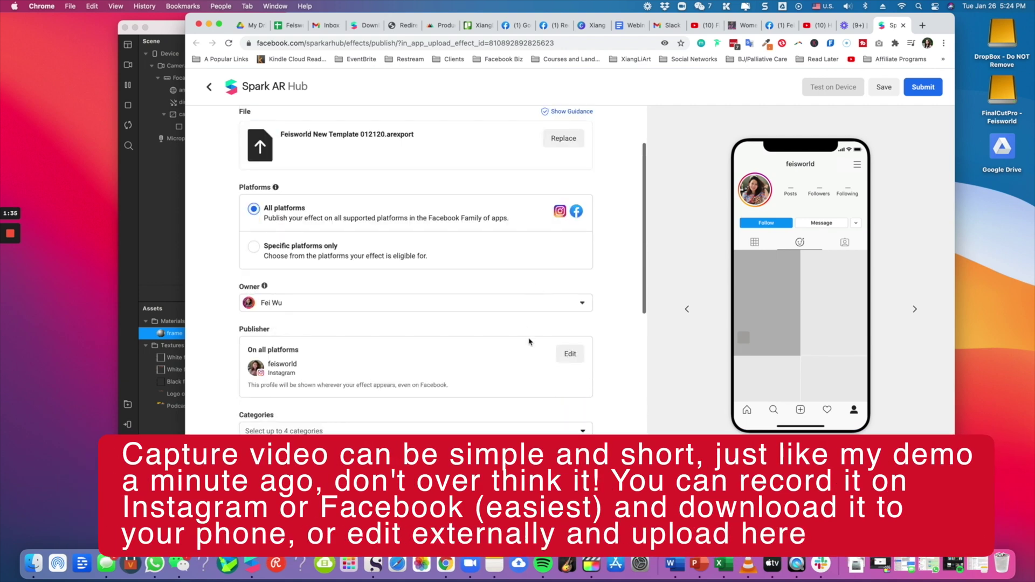
{"action": "scroll", "coordinate": [339, 367], "scroll_direction": "down", "scroll_amount": 3}
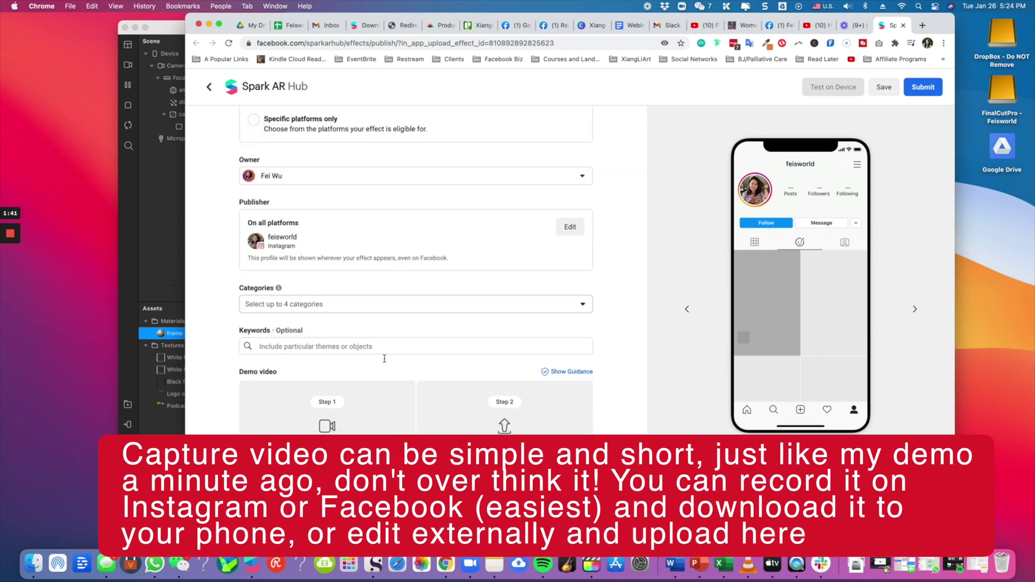
{"action": "scroll", "coordinate": [384, 358], "scroll_direction": "down", "scroll_amount": 1}
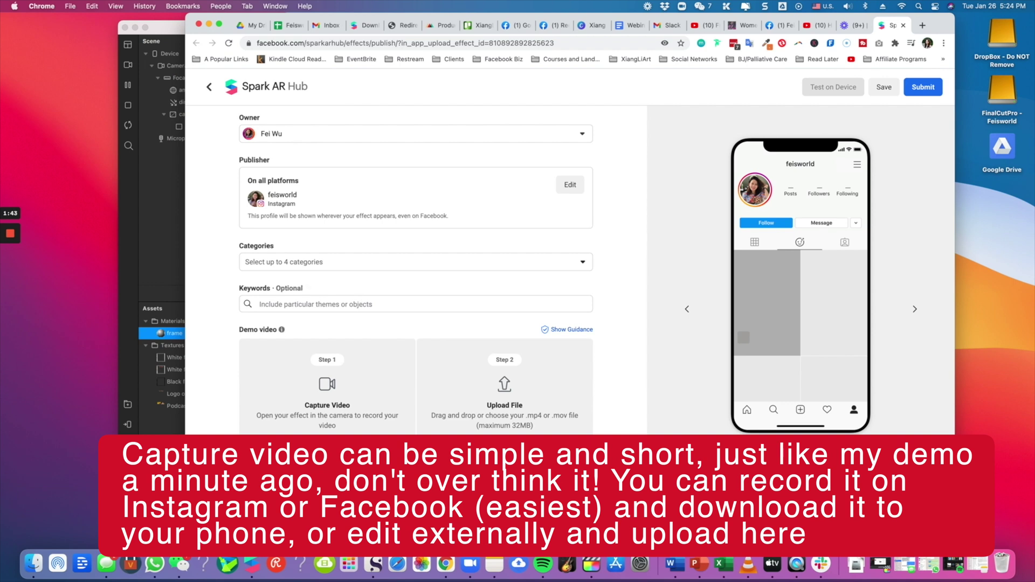
{"action": "scroll", "coordinate": [334, 360], "scroll_direction": "down", "scroll_amount": 2}
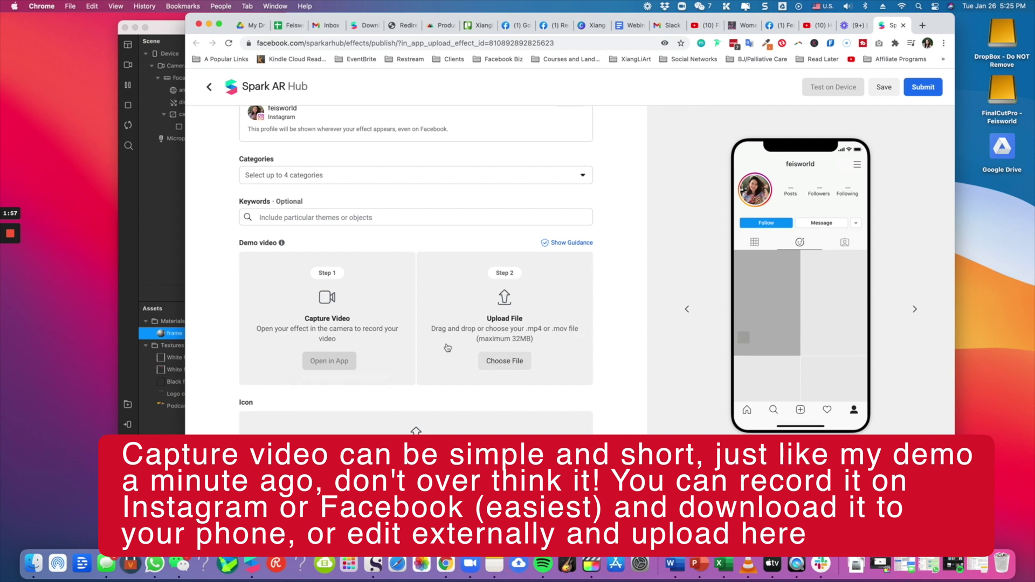
{"action": "scroll", "coordinate": [539, 342], "scroll_direction": "down", "scroll_amount": 5}
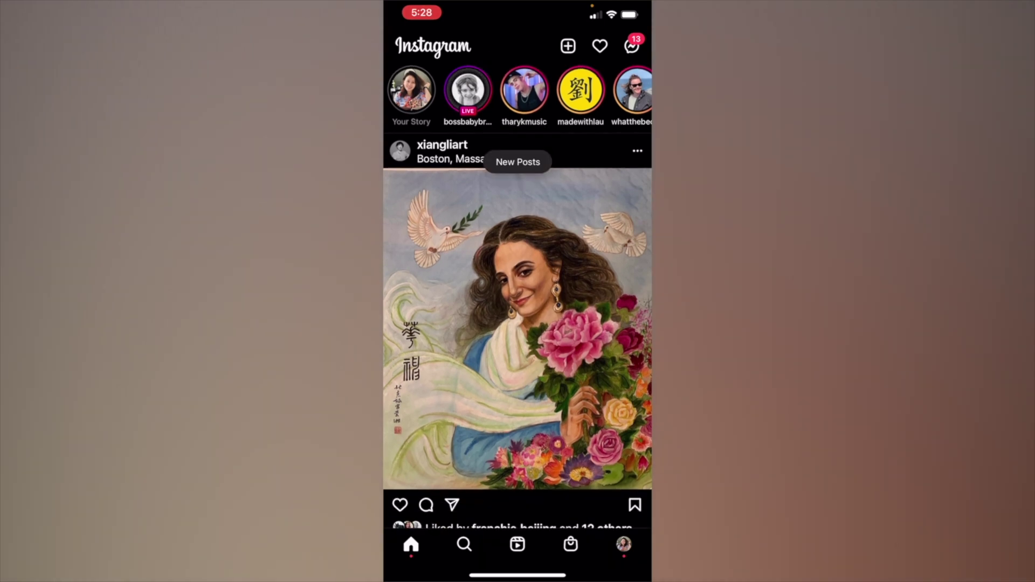
In Instagram on the phone, open the newest preview.arexport effect from the activity list, record a demo video with it and share the saved clip
{"action": "left_click", "coordinate": [599, 46]}
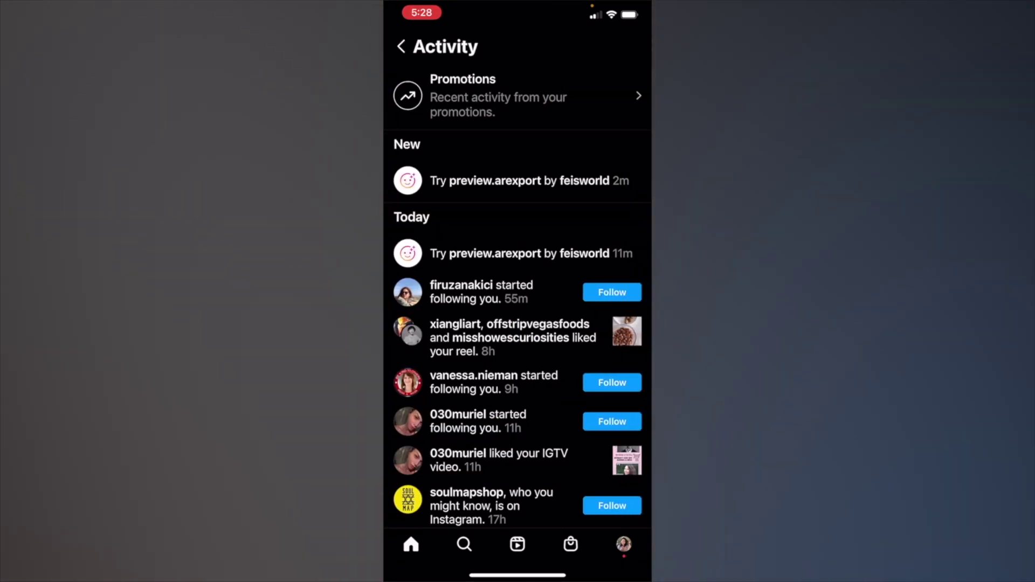
{"action": "left_click", "coordinate": [528, 181]}
{"action": "left_click", "coordinate": [518, 356]}
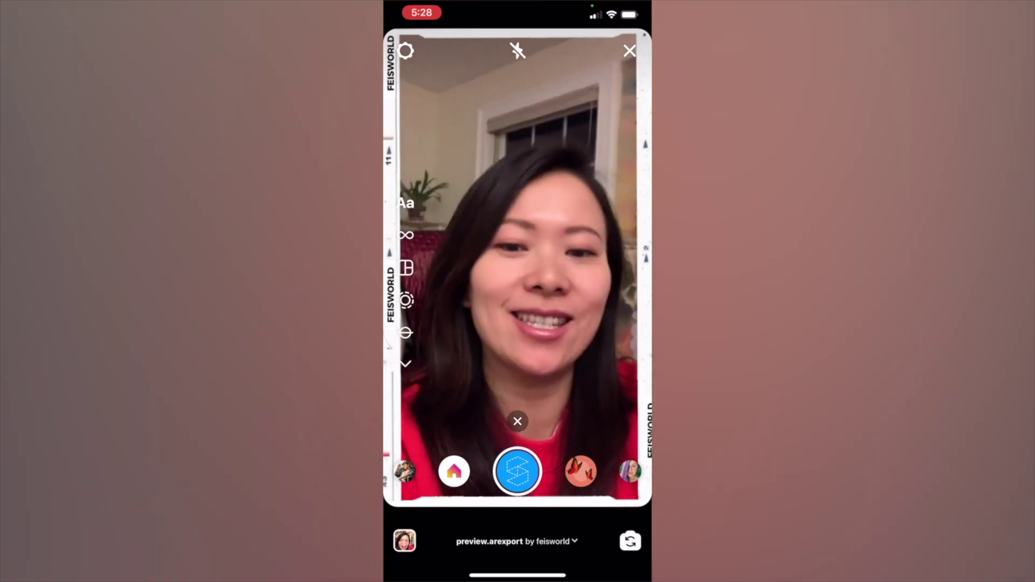
{"action": "left_click", "coordinate": [517, 471]}
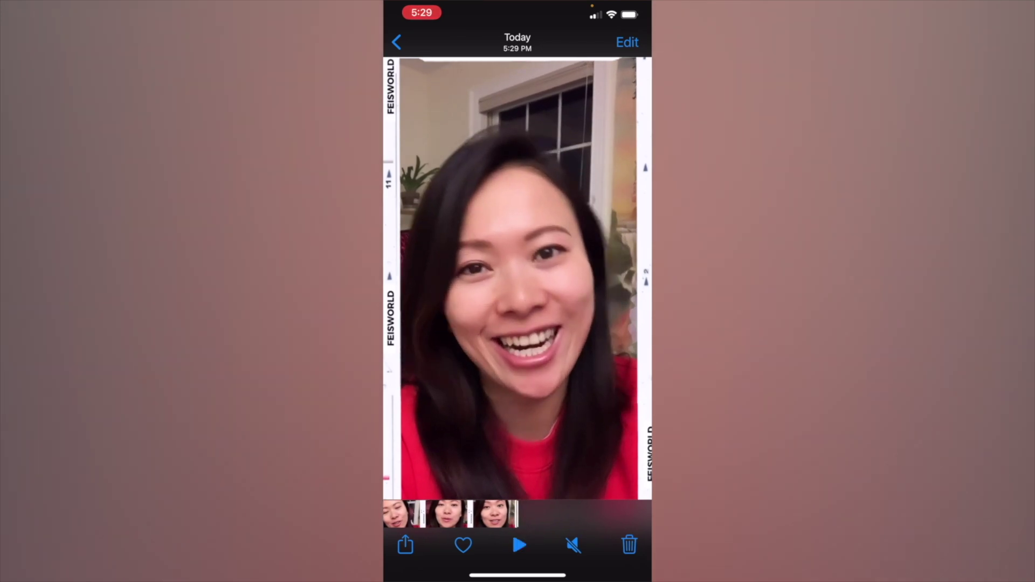
{"action": "left_click", "coordinate": [406, 545]}
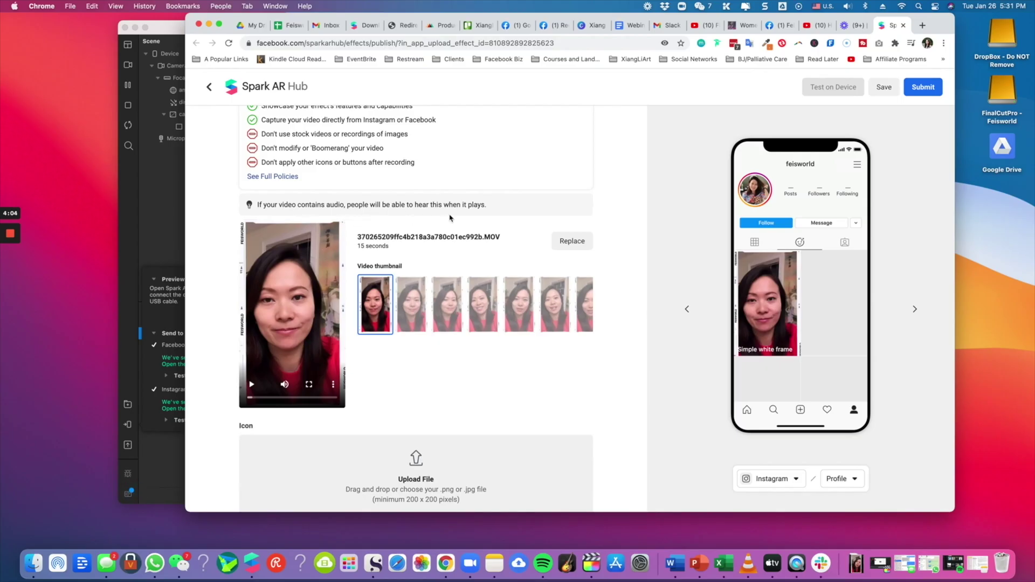
Check the icon requirements on the publishing form, and create a custom 200 × 200 px design in Canva
{"action": "scroll", "coordinate": [393, 307], "scroll_direction": "down", "scroll_amount": 1}
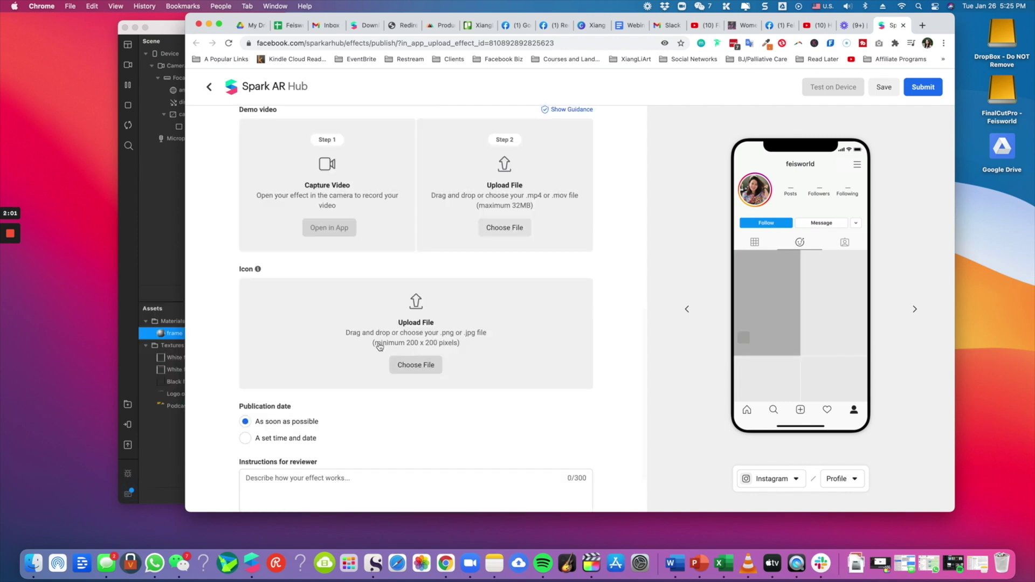
{"action": "mouse_move", "coordinate": [257, 270]}
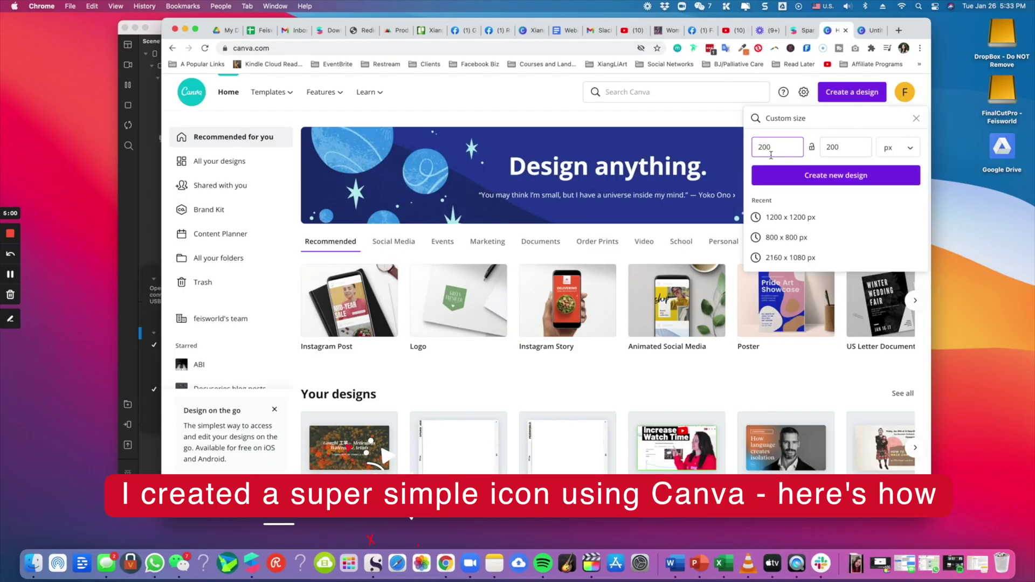
{"action": "left_click", "coordinate": [835, 175]}
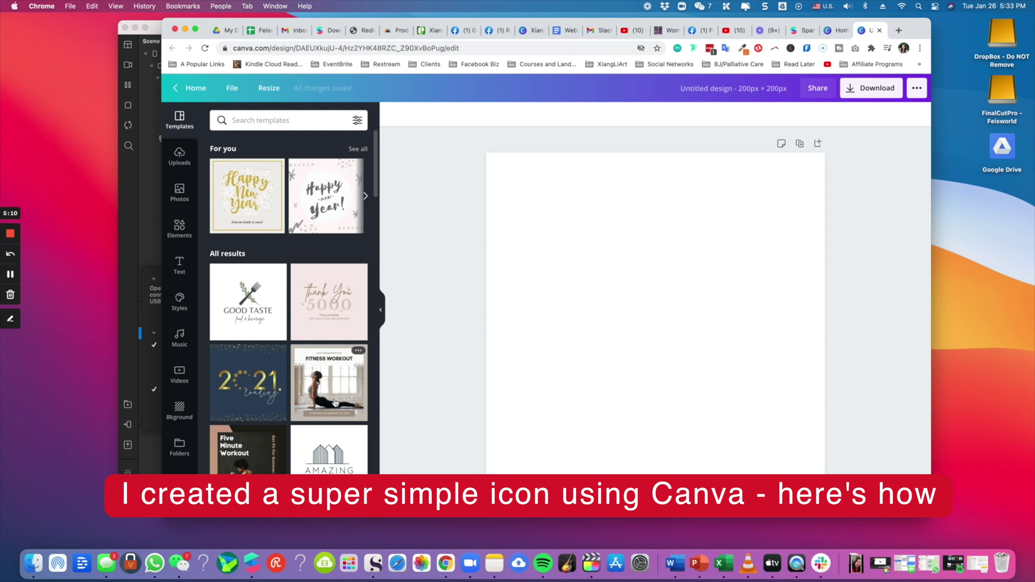
Apply the circular brush-stroke logo template to the blank design and replace its curved upper text with "FEISWORLD MEDIA"
{"action": "scroll", "coordinate": [334, 404], "scroll_direction": "down", "scroll_amount": 5}
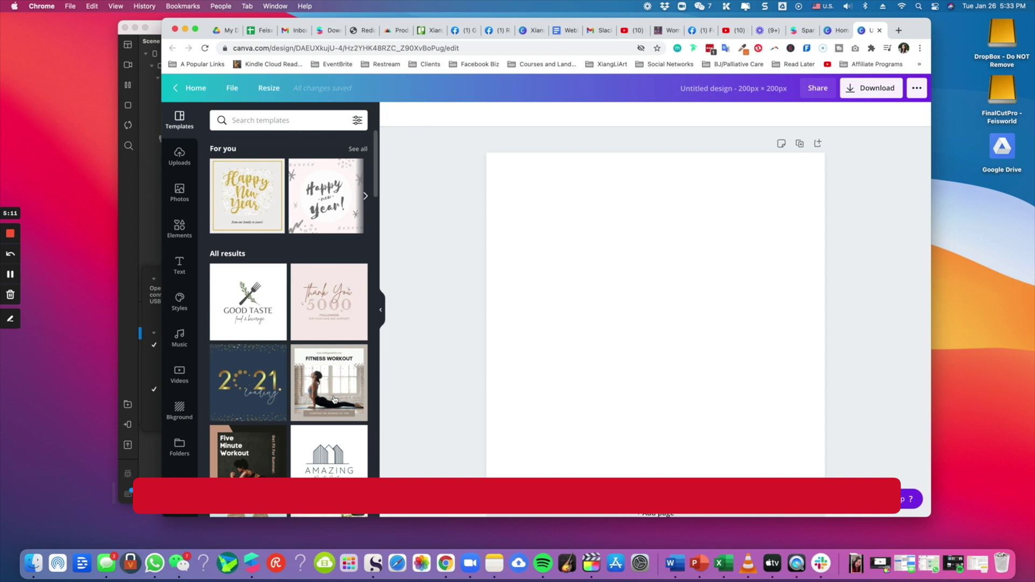
{"action": "scroll", "coordinate": [346, 327], "scroll_direction": "down", "scroll_amount": 3}
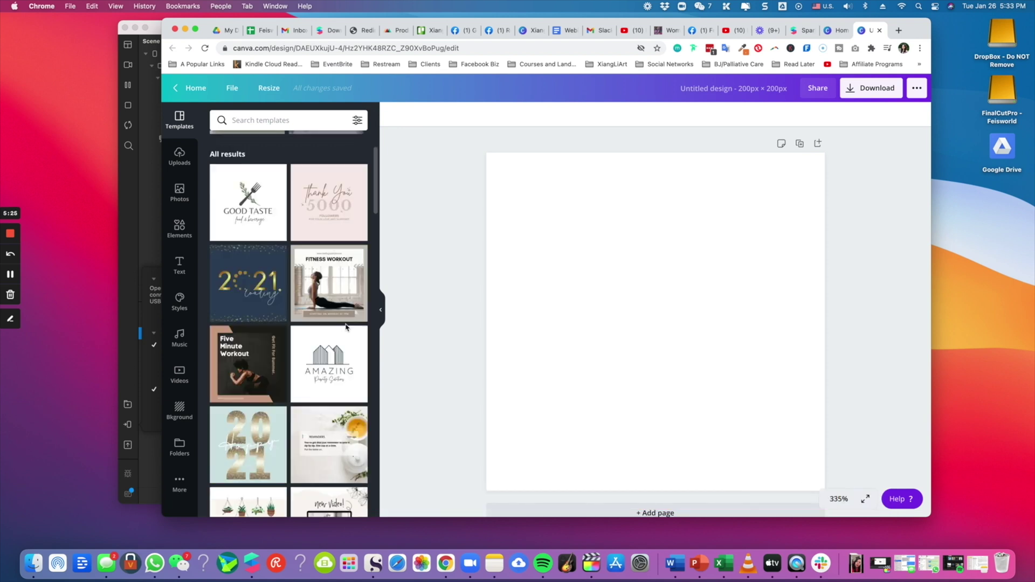
{"action": "scroll", "coordinate": [290, 434], "scroll_direction": "down", "scroll_amount": 5}
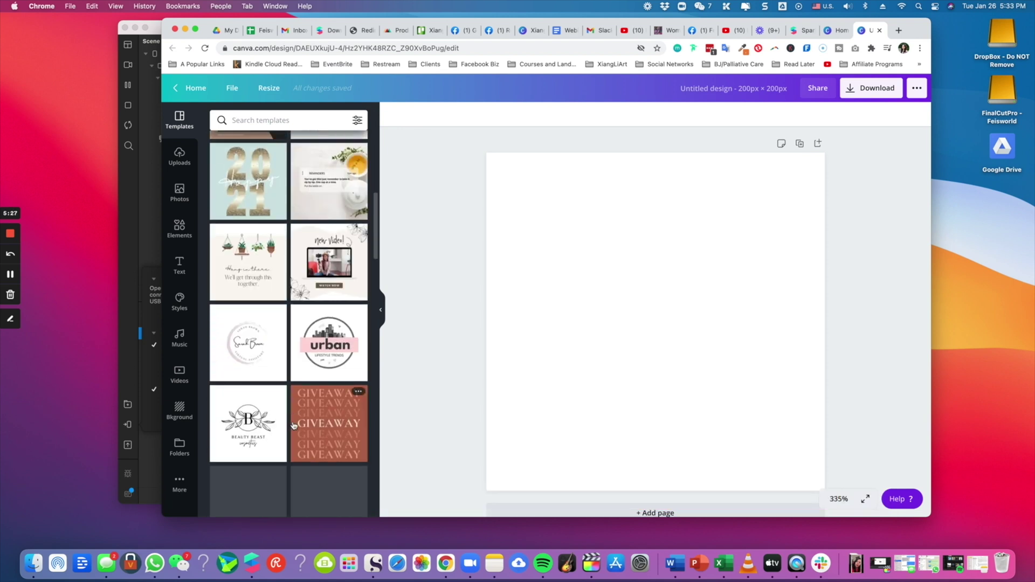
{"action": "left_click", "coordinate": [252, 356]}
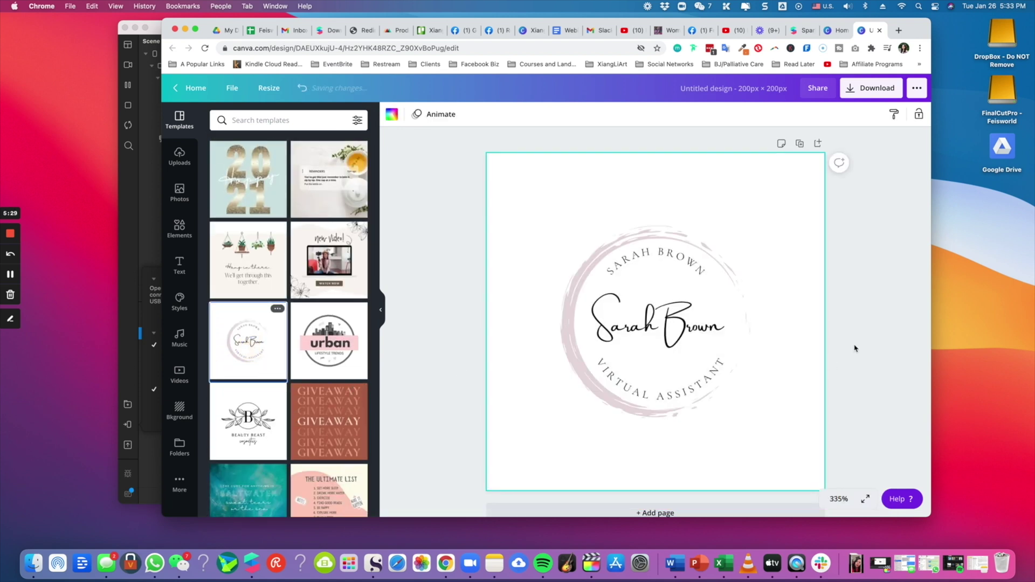
{"action": "double_click", "coordinate": [673, 260]}
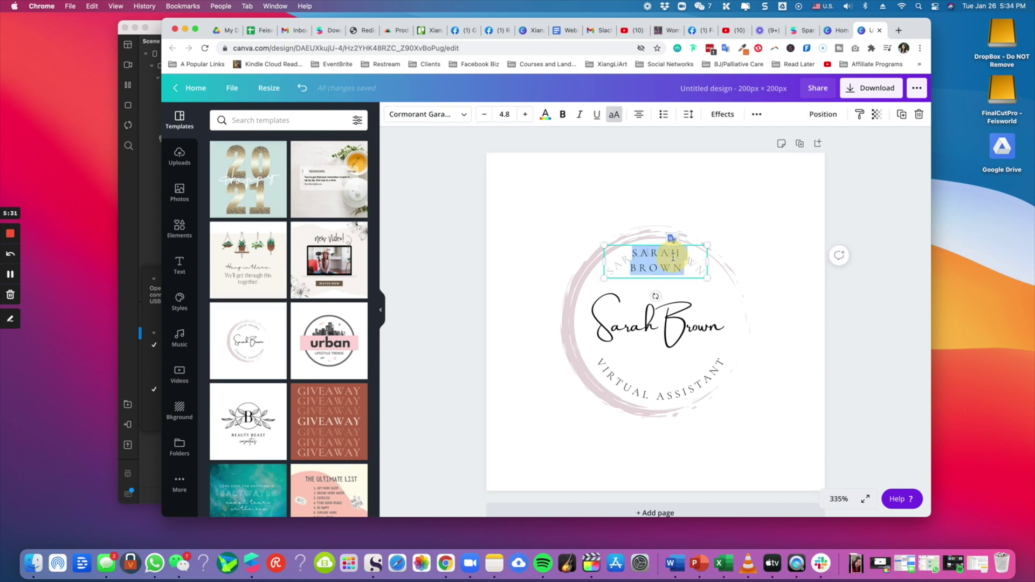
{"action": "type", "text": "FEISWORLD MED"}
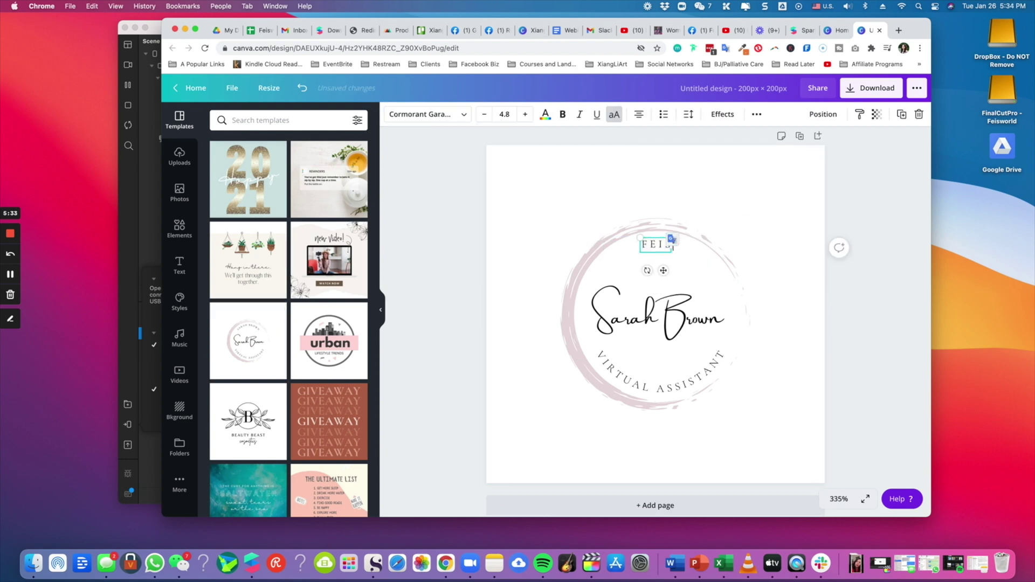
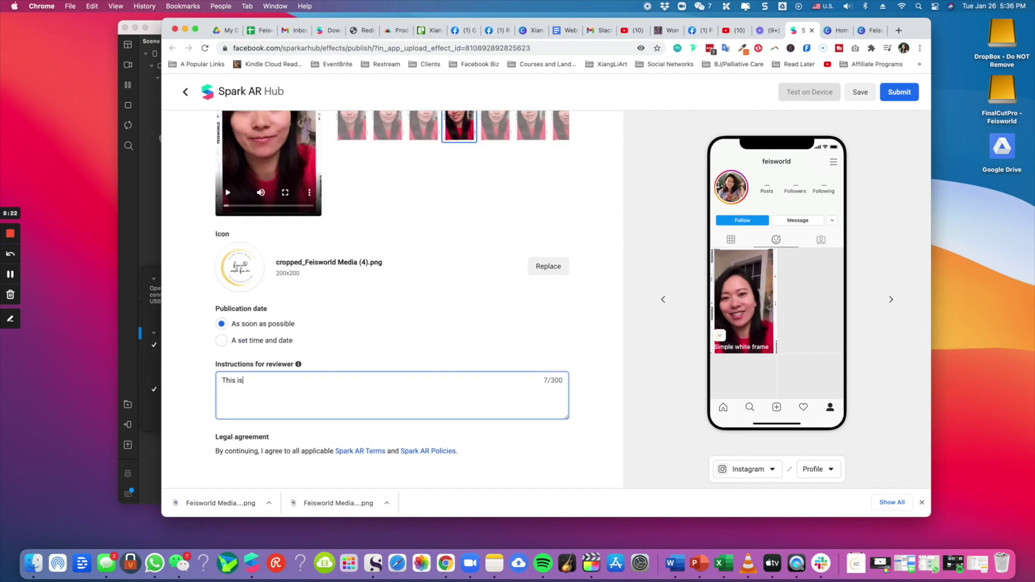
Enter the reviewer instructions "This is a simple Feisworld white frame for Instagram and Facebook" and preview the effect's listing for Facebook
{"action": "type", "text": "a simple Feisworld white frame for Instagram and Facebook"}
{"action": "left_click", "coordinate": [773, 484]}
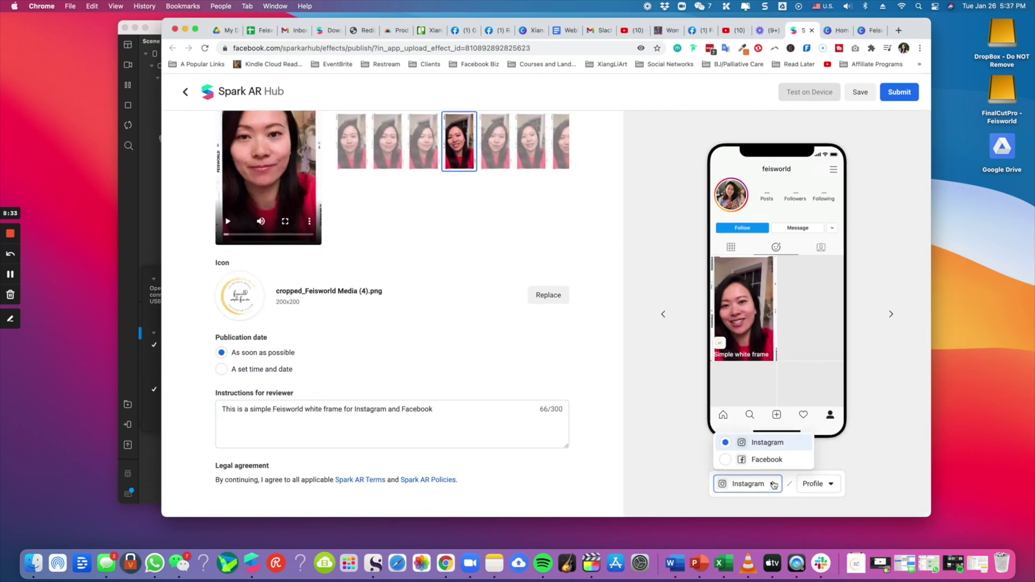
{"action": "left_click", "coordinate": [763, 460]}
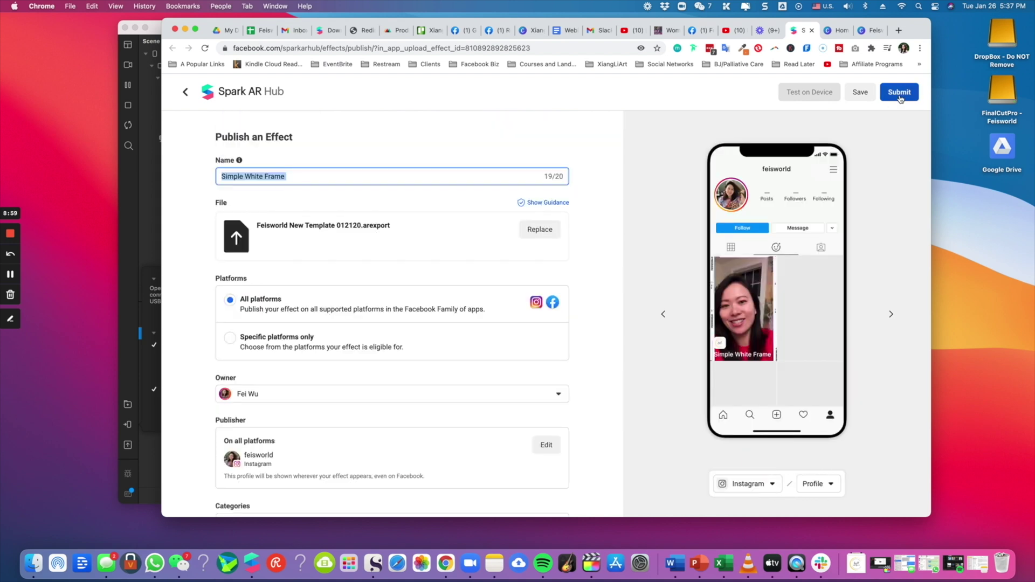
Submit the Simple White Frame effect for review, check its review status, and return to its overview
{"action": "left_click", "coordinate": [899, 92]}
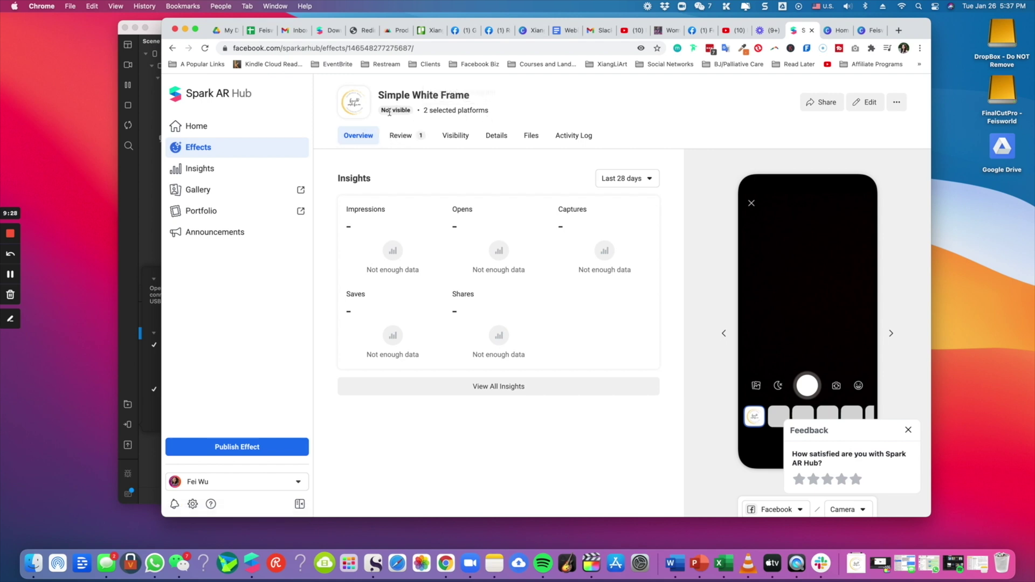
{"action": "left_click", "coordinate": [401, 136]}
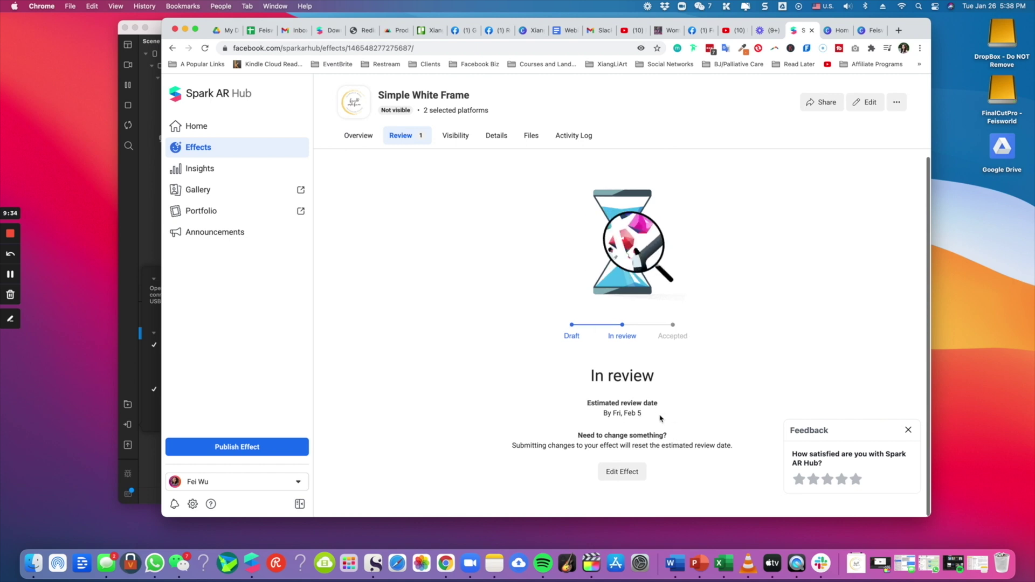
{"action": "left_click", "coordinate": [908, 429]}
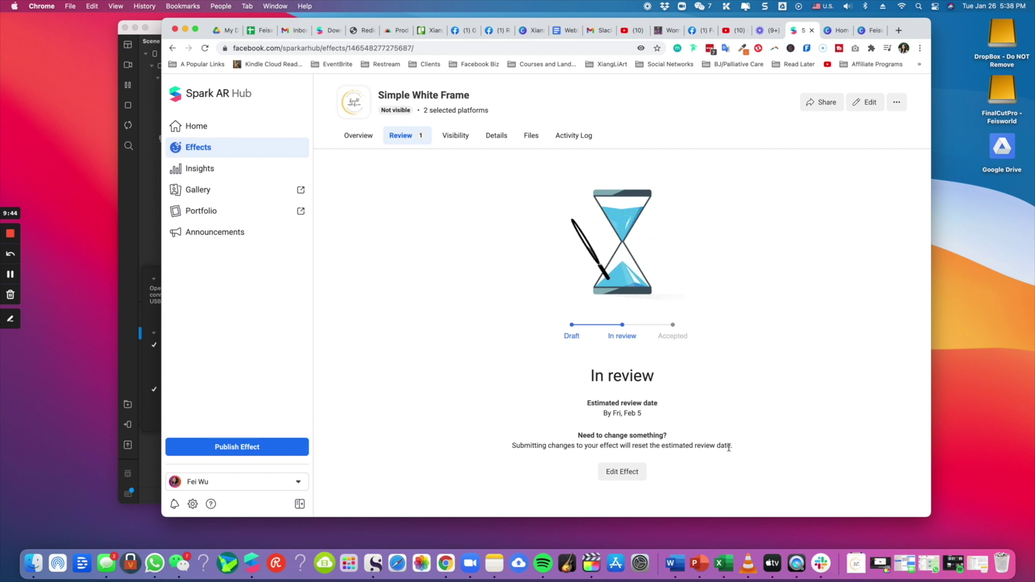
{"action": "left_click", "coordinate": [361, 137]}
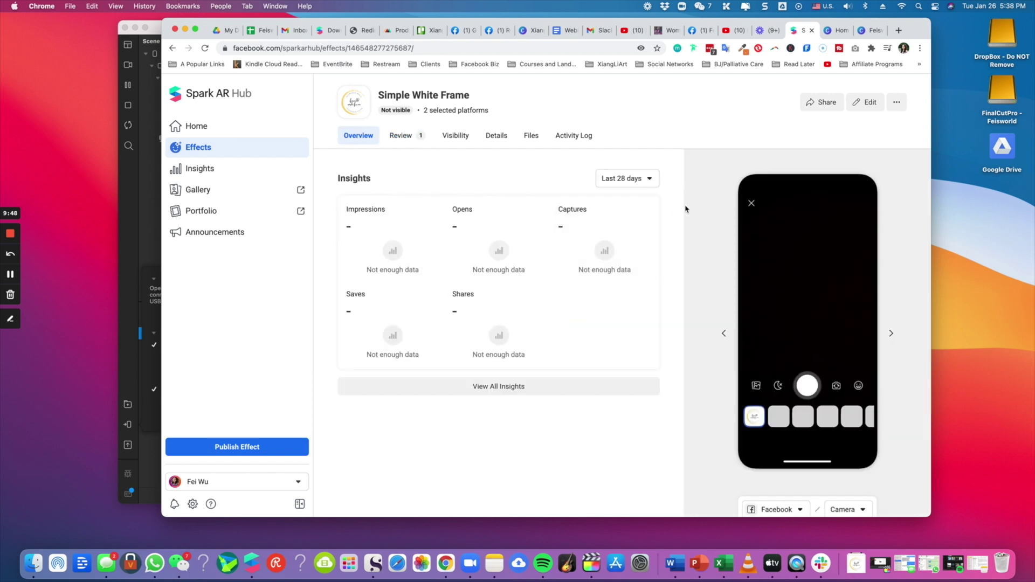
Check the effect insights' time range options and examine the Engagement and Audience statistics for all effects
{"action": "left_click", "coordinate": [628, 178]}
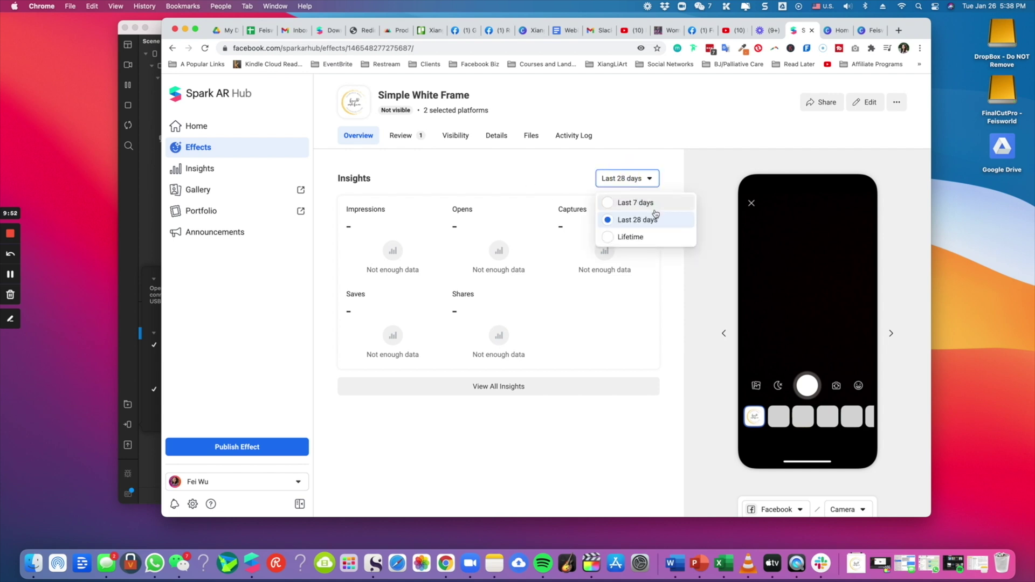
{"action": "left_click", "coordinate": [533, 169]}
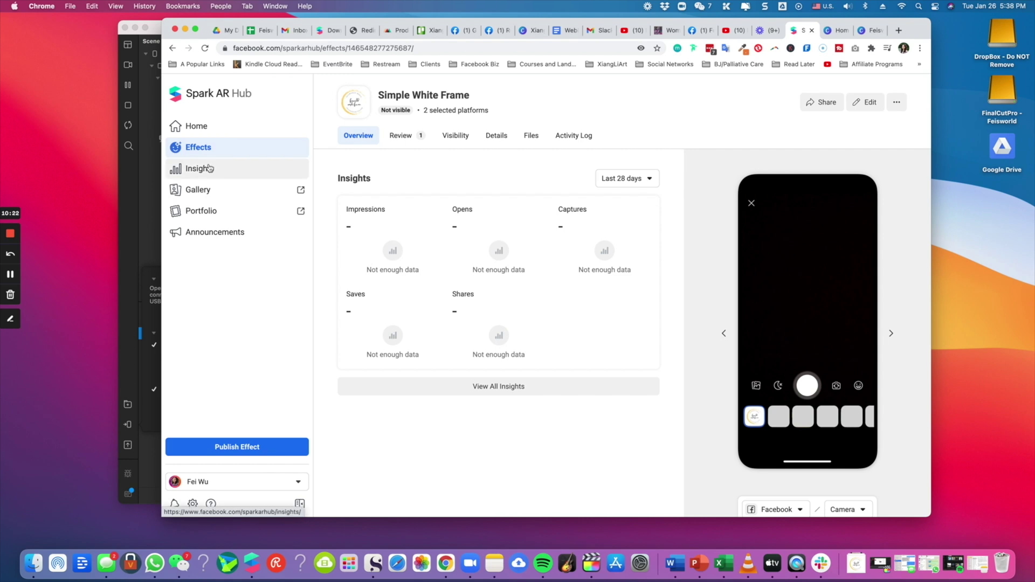
{"action": "left_click", "coordinate": [207, 170]}
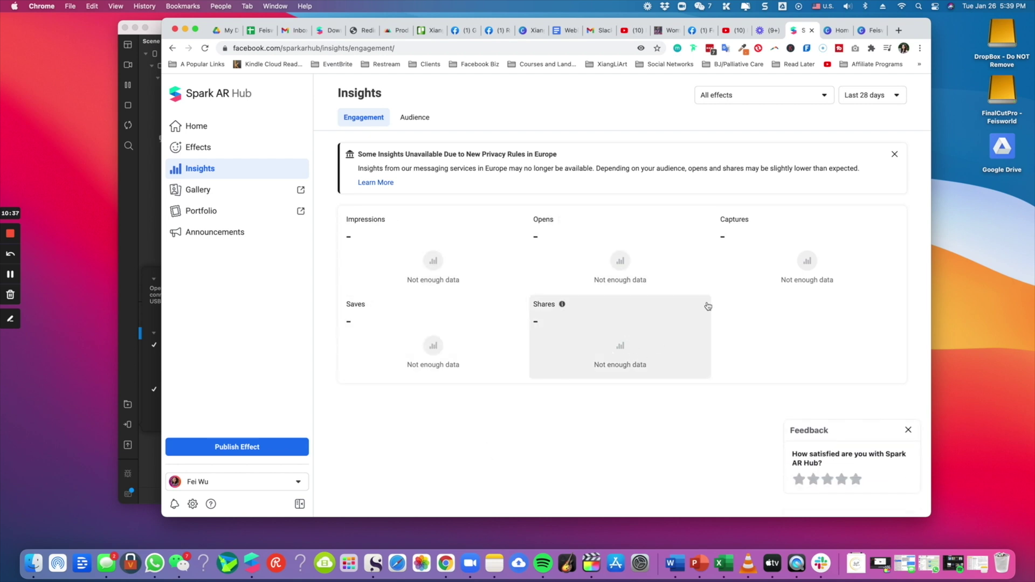
{"action": "left_click", "coordinate": [415, 117]}
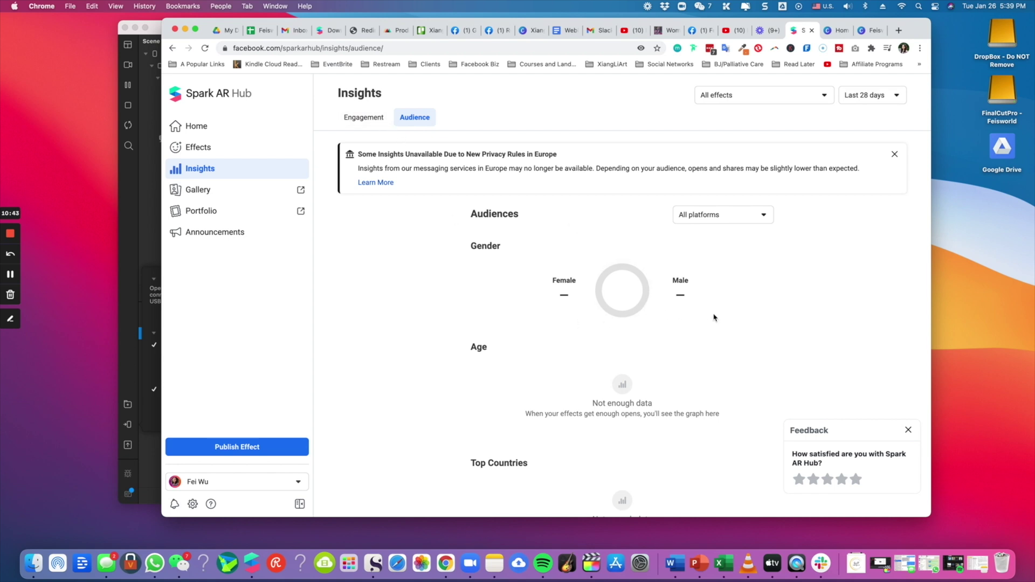
{"action": "scroll", "coordinate": [752, 442], "scroll_direction": "down", "scroll_amount": 3}
{"action": "scroll", "coordinate": [753, 442], "scroll_direction": "up", "scroll_amount": 3}
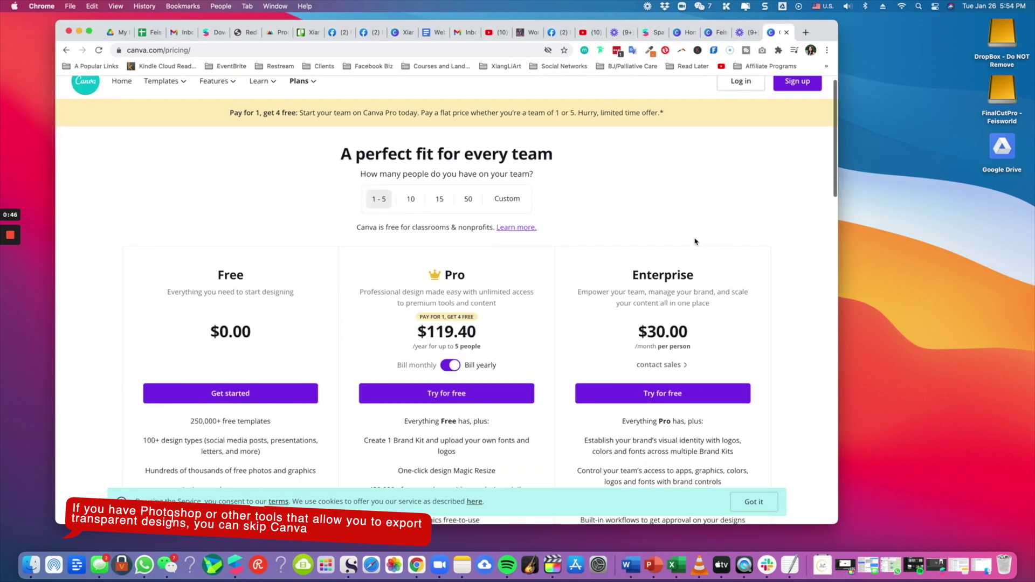
Compare Canva's Free, Pro and Enterprise plans, with the Pro price shown for monthly billing
{"action": "scroll", "coordinate": [592, 232], "scroll_direction": "up", "scroll_amount": 1}
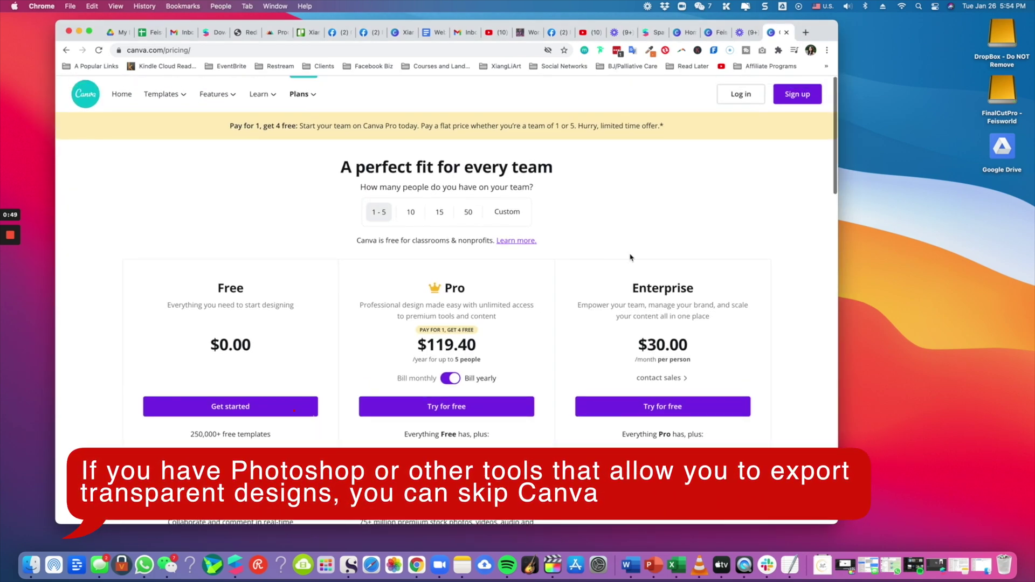
{"action": "left_click", "coordinate": [447, 380]}
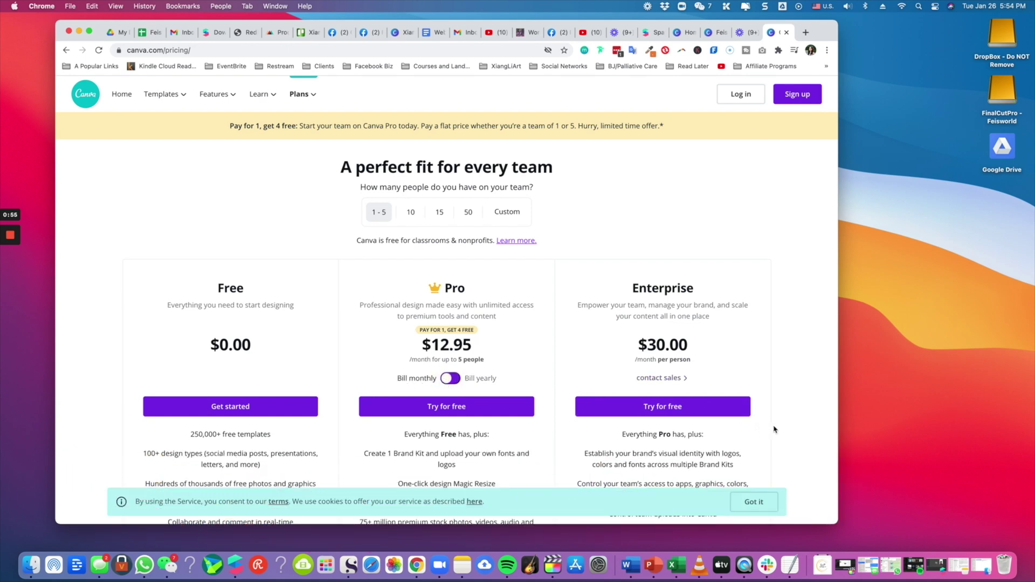
{"action": "scroll", "coordinate": [774, 429], "scroll_direction": "down", "scroll_amount": 2}
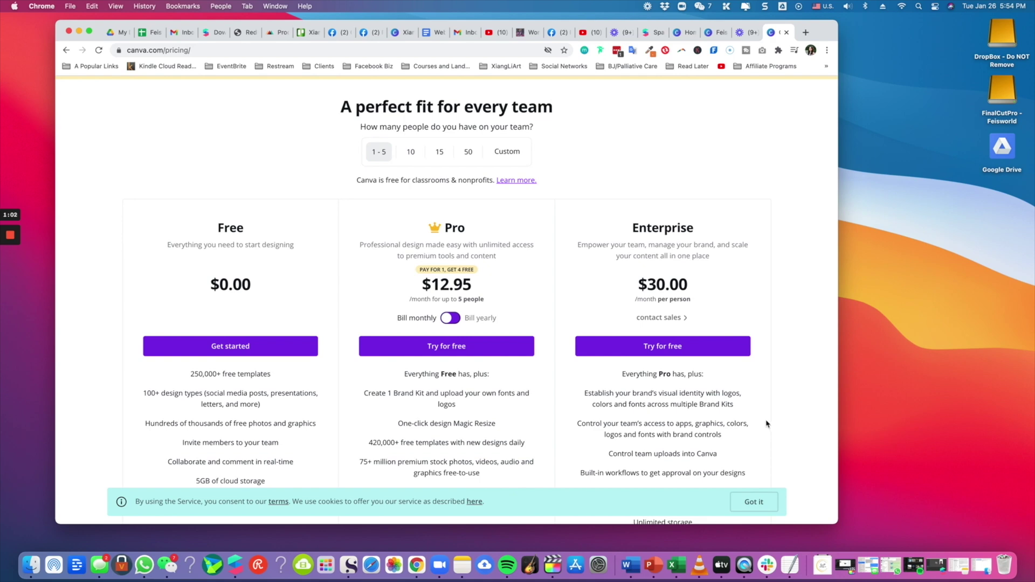
{"action": "scroll", "coordinate": [766, 423], "scroll_direction": "down", "scroll_amount": 5}
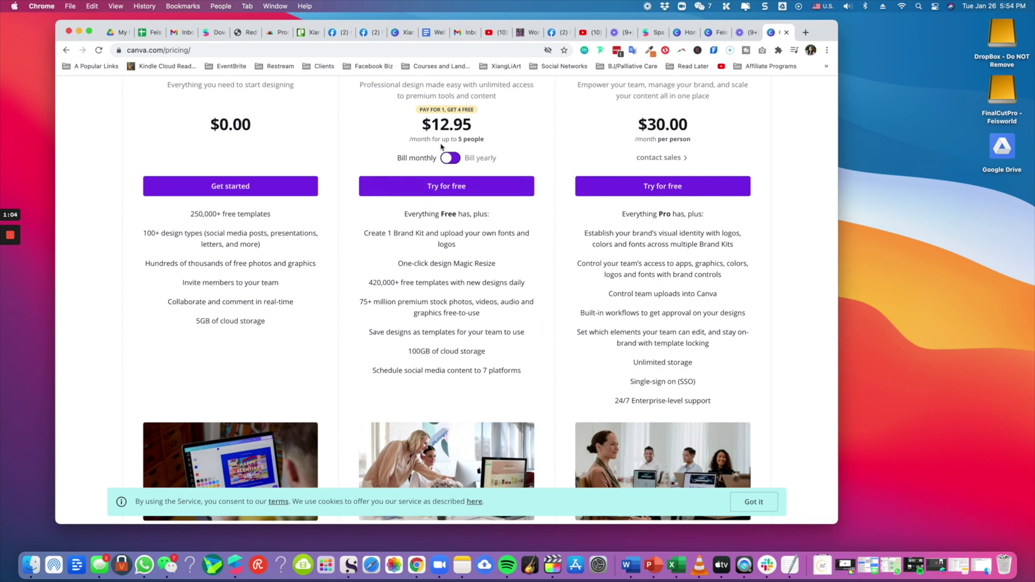
{"action": "scroll", "coordinate": [515, 175], "scroll_direction": "up", "scroll_amount": 3}
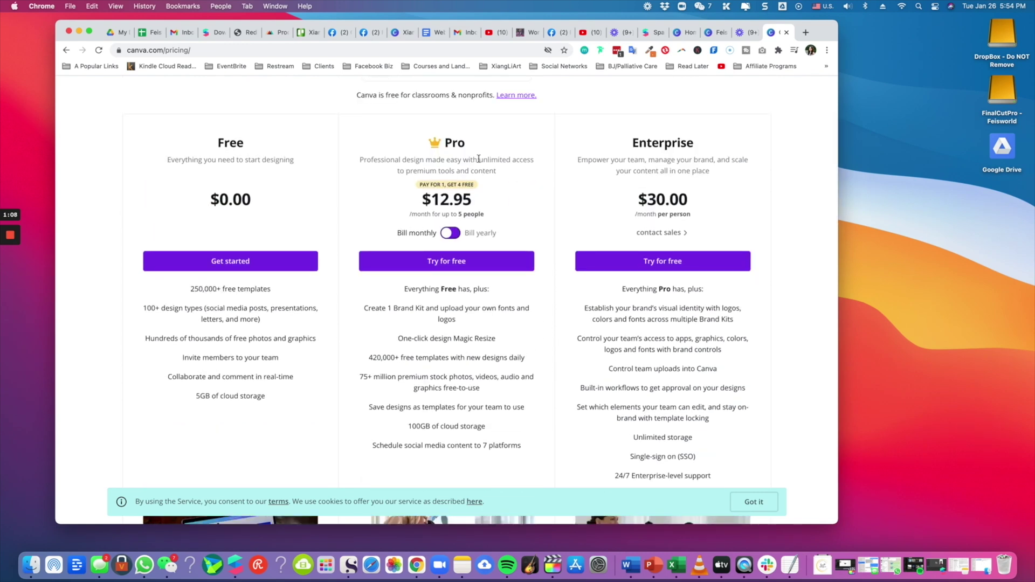
Bring up the Feisworld IG Filter design, and open the Instructions file in the Feisworld New Template 012120 folder to get the Canva template link
{"action": "left_click", "coordinate": [720, 32]}
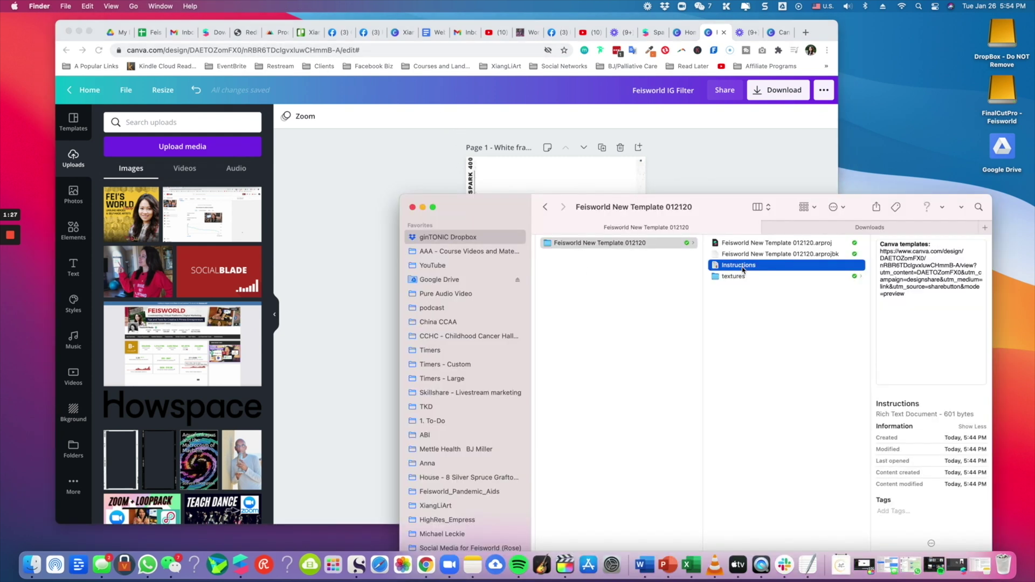
{"action": "left_click_drag", "start_coordinate": [724, 225], "coordinate": [650, 162]}
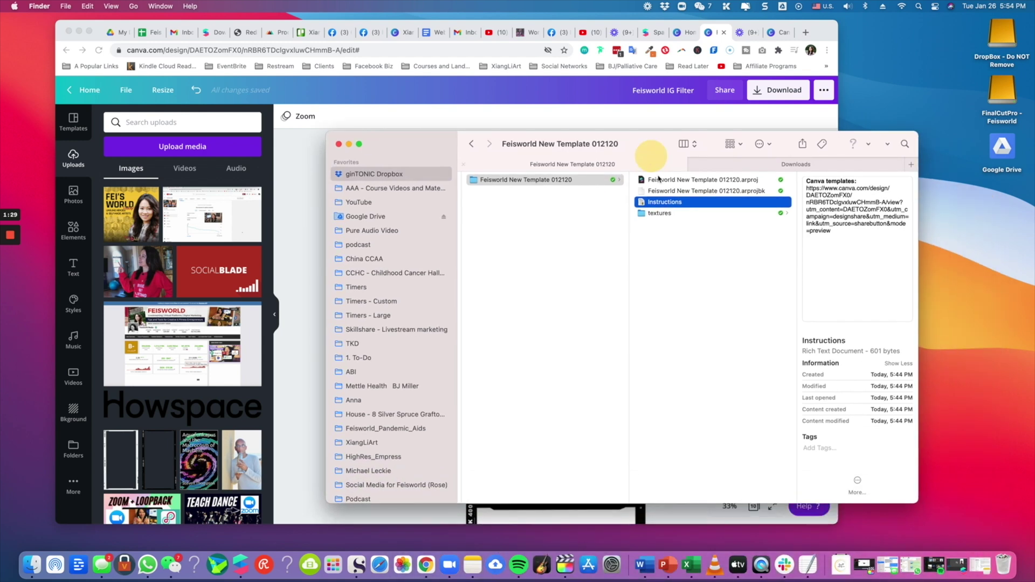
{"action": "double_click", "coordinate": [675, 206]}
{"action": "left_click_drag", "start_coordinate": [450, 105], "coordinate": [115, 98]}
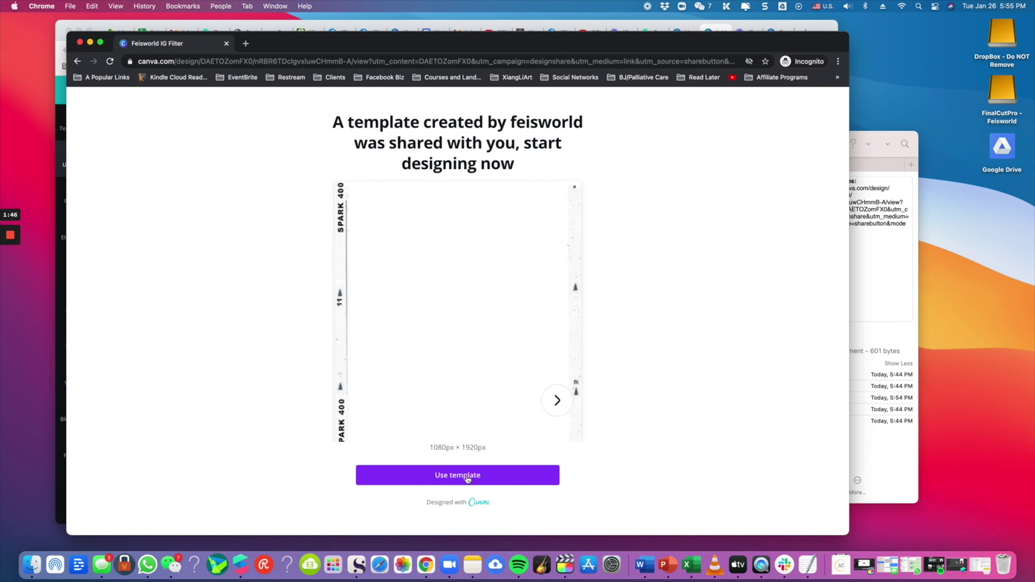
Page through the shared Feisworld IG Filter template preview, and close its incognito window
{"action": "left_click", "coordinate": [563, 408]}
{"action": "left_click", "coordinate": [563, 407]}
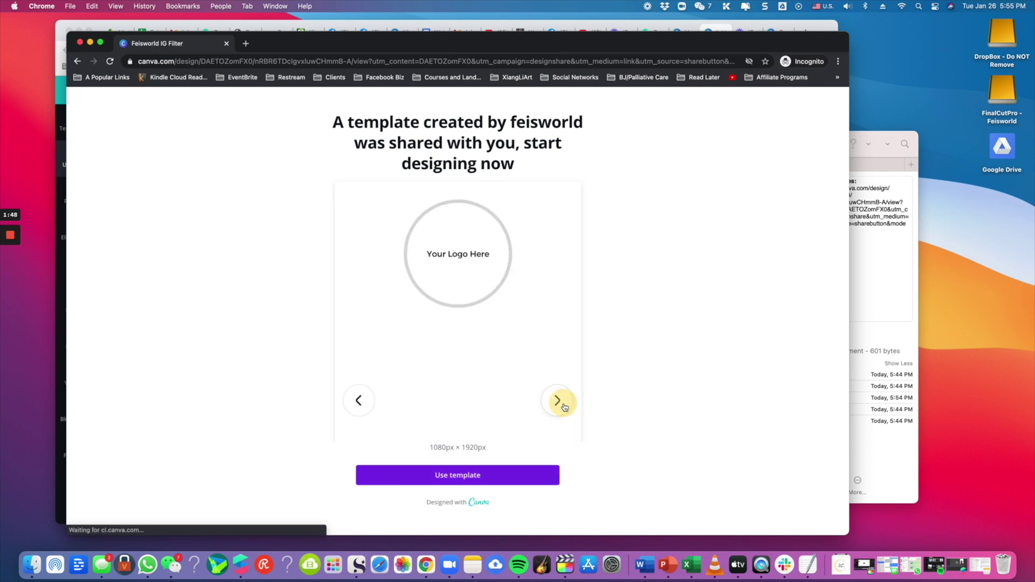
{"action": "left_click", "coordinate": [563, 407]}
{"action": "left_click", "coordinate": [564, 407]}
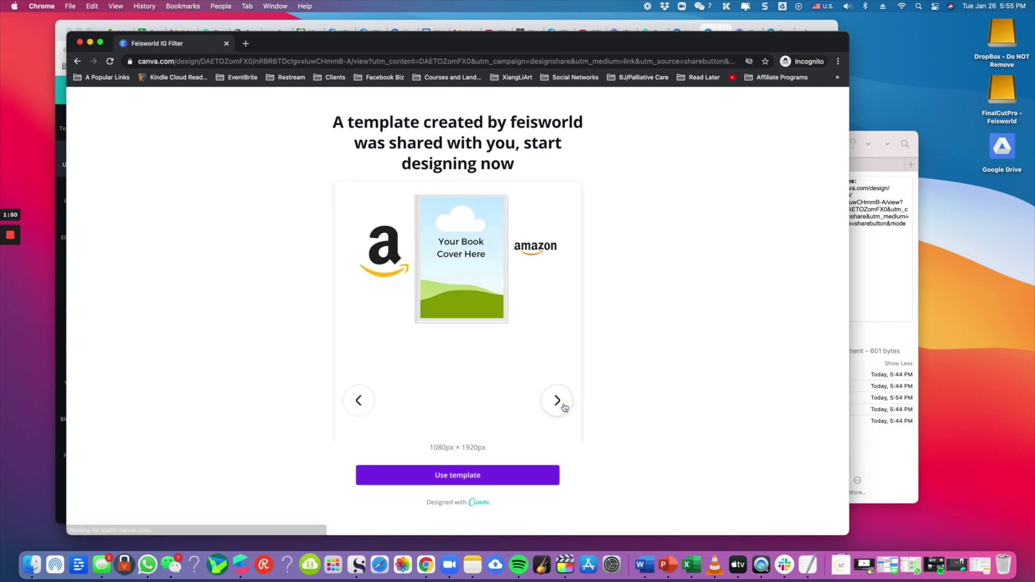
{"action": "left_click", "coordinate": [564, 408]}
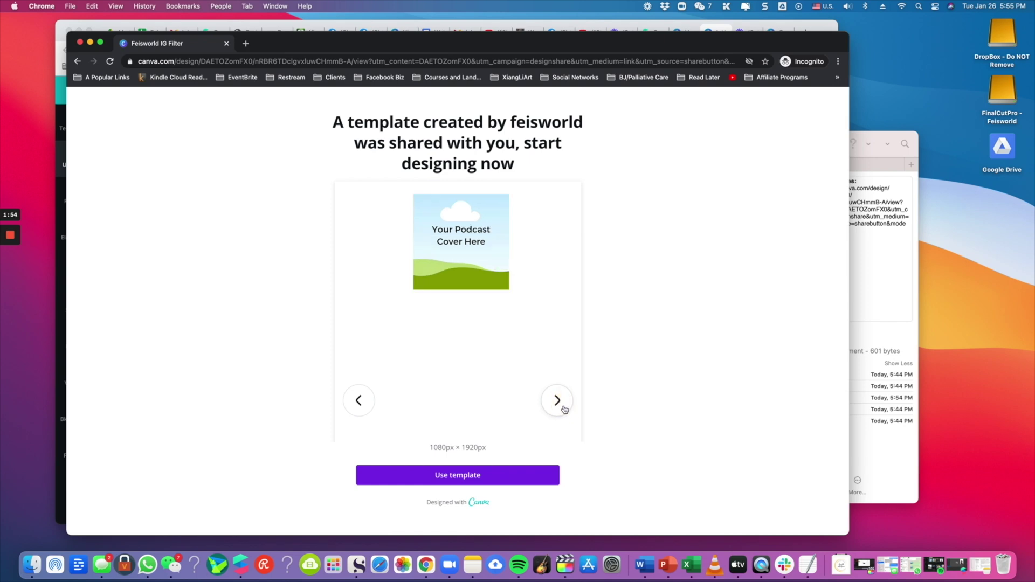
{"action": "left_click", "coordinate": [79, 42]}
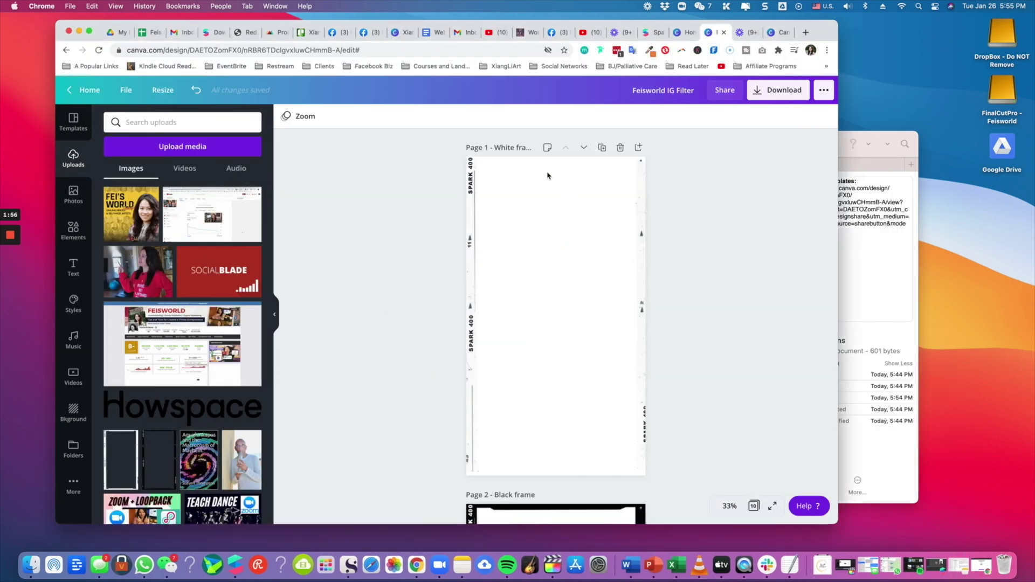
Look through the Feisworld IG Filter design's white frame, black frame, circle logo and square logo pages
{"action": "scroll", "coordinate": [686, 377], "scroll_direction": "down", "scroll_amount": 5}
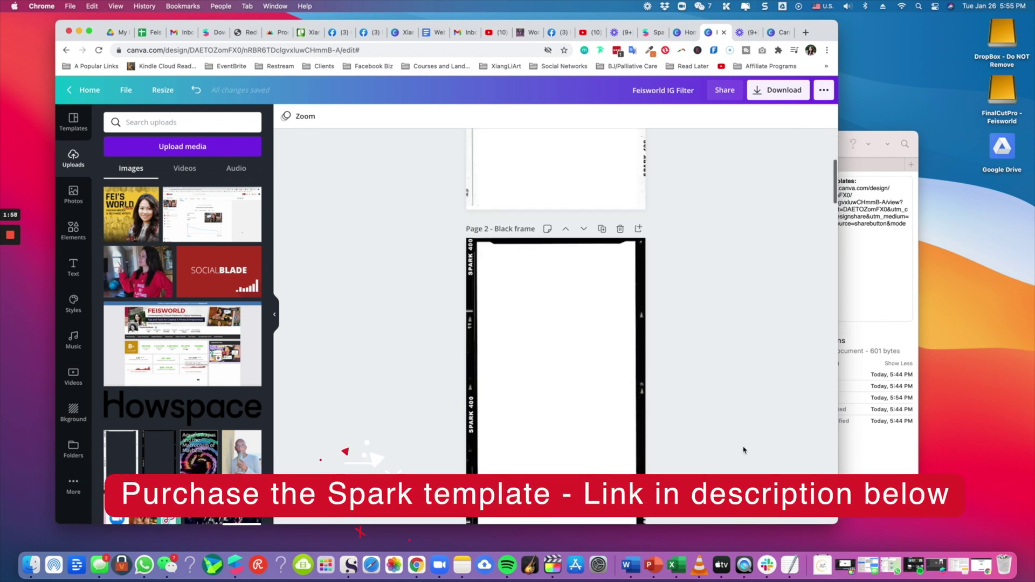
{"action": "scroll", "coordinate": [742, 453], "scroll_direction": "down", "scroll_amount": 5}
{"action": "scroll", "coordinate": [719, 442], "scroll_direction": "up", "scroll_amount": 10}
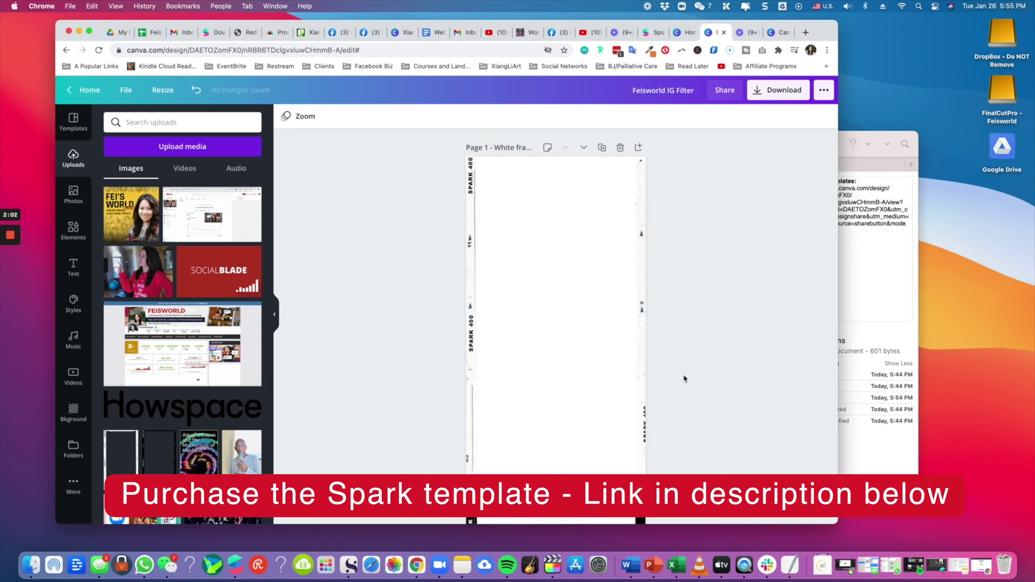
{"action": "scroll", "coordinate": [700, 380], "scroll_direction": "down", "scroll_amount": 5}
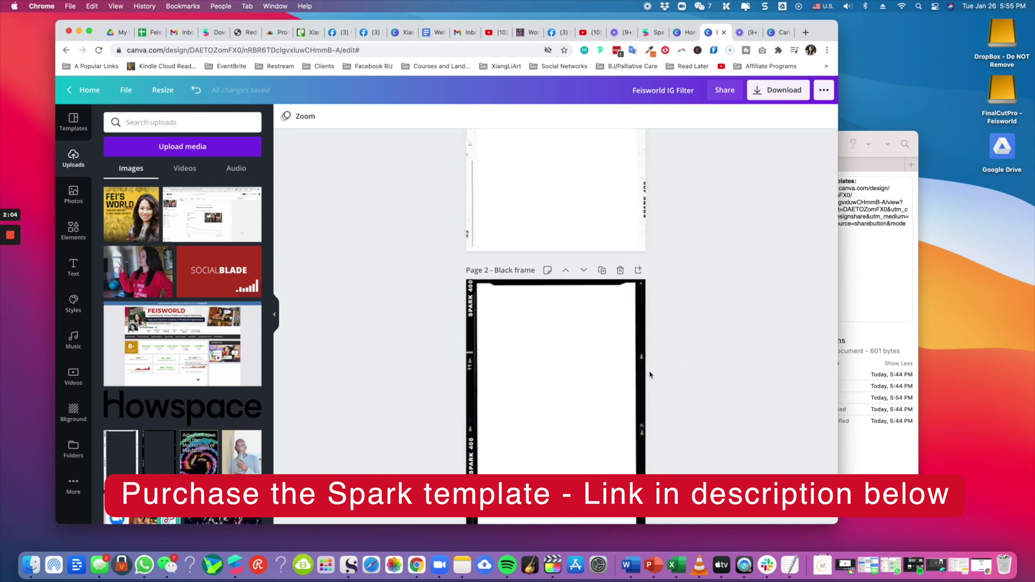
{"action": "scroll", "coordinate": [665, 431], "scroll_direction": "down", "scroll_amount": 6}
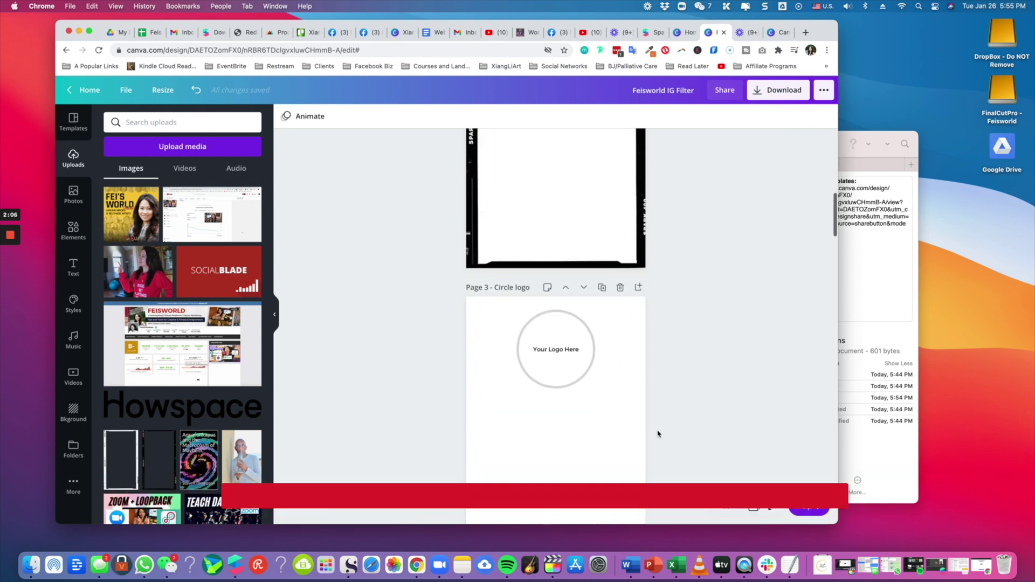
{"action": "scroll", "coordinate": [658, 433], "scroll_direction": "down", "scroll_amount": 4}
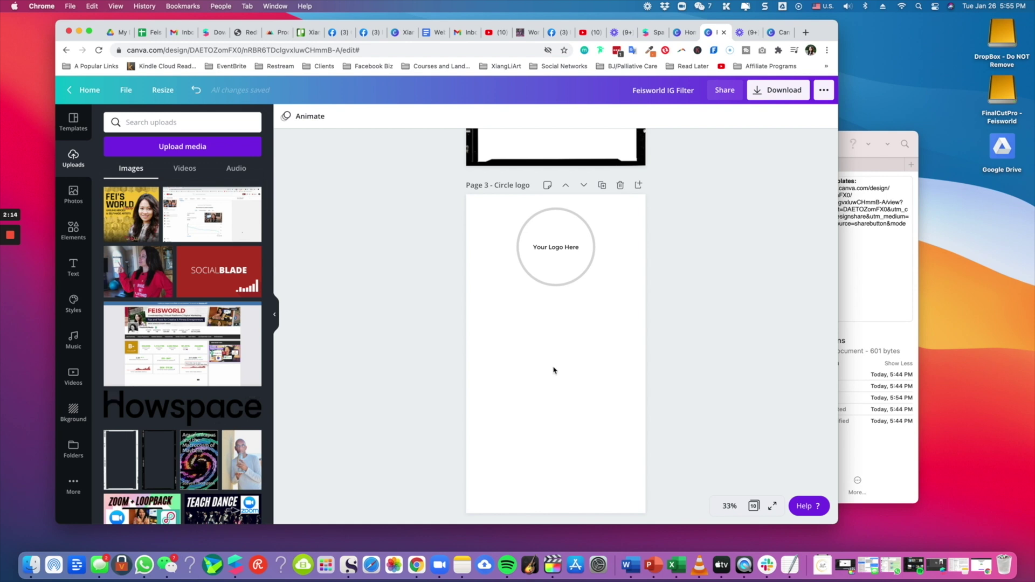
{"action": "scroll", "coordinate": [646, 407], "scroll_direction": "down", "scroll_amount": 1}
{"action": "scroll", "coordinate": [649, 411], "scroll_direction": "down", "scroll_amount": 10}
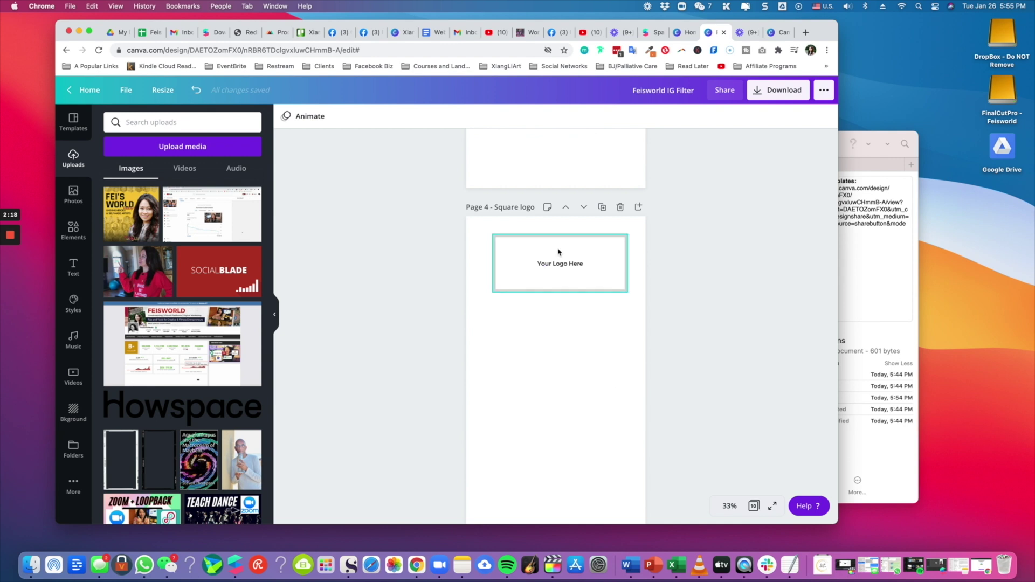
Add the uploaded Howspace logo to the Square logo page, try repositioning it, and undo the last adjustment
{"action": "left_click", "coordinate": [166, 420]}
{"action": "left_click_drag", "start_coordinate": [570, 380], "coordinate": [598, 327]}
{"action": "left_click_drag", "start_coordinate": [610, 311], "coordinate": [609, 318]}
{"action": "key", "text": "super+z"}
{"action": "left_click", "coordinate": [707, 306]}
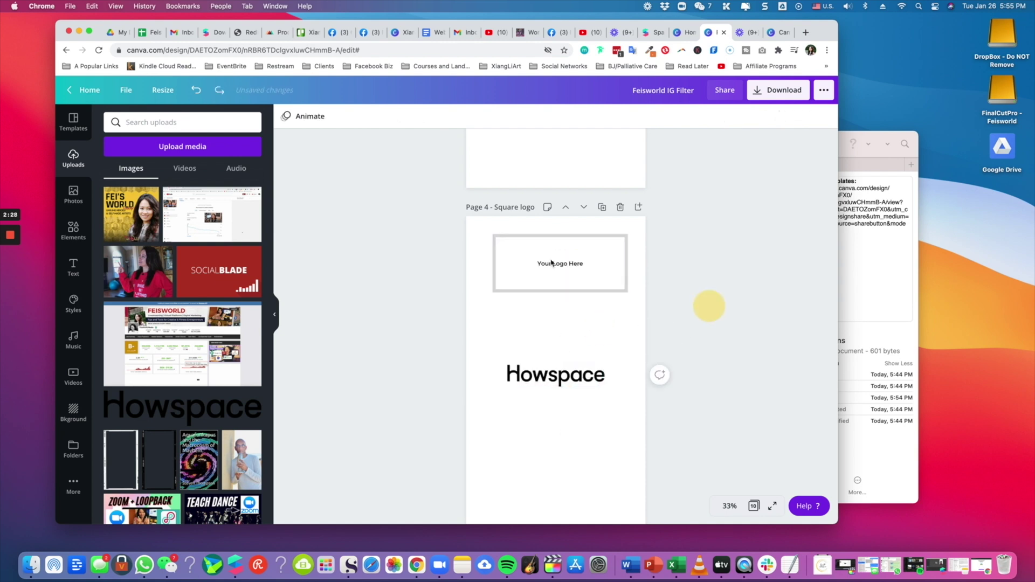
Delete the "Your Logo Here" placeholder on the Square logo page, and place the Howspace logo enlarged in its spot
{"action": "left_click_drag", "start_coordinate": [486, 230], "coordinate": [620, 320]}
{"action": "key", "text": "Delete"}
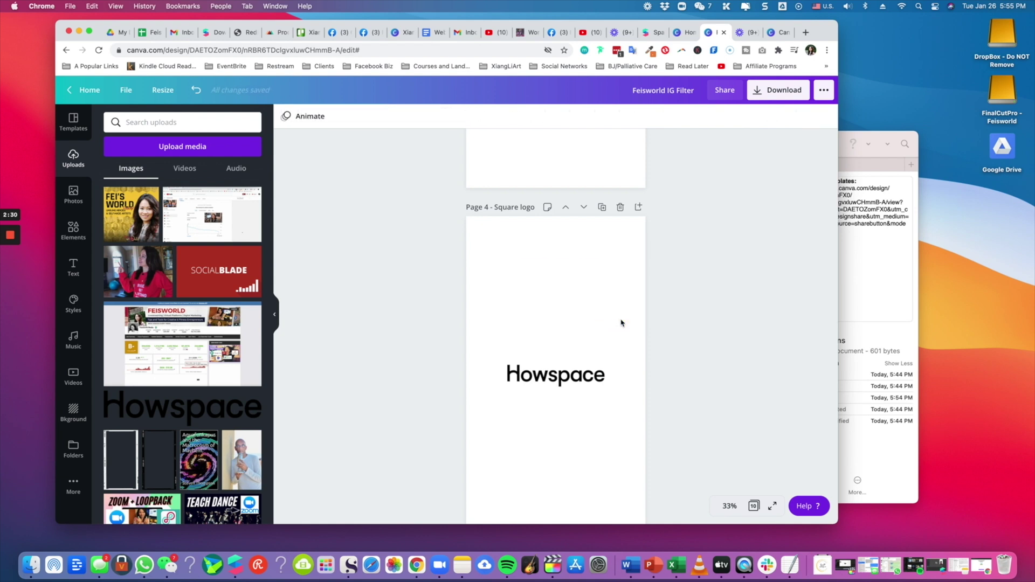
{"action": "left_click_drag", "start_coordinate": [584, 374], "coordinate": [575, 258]}
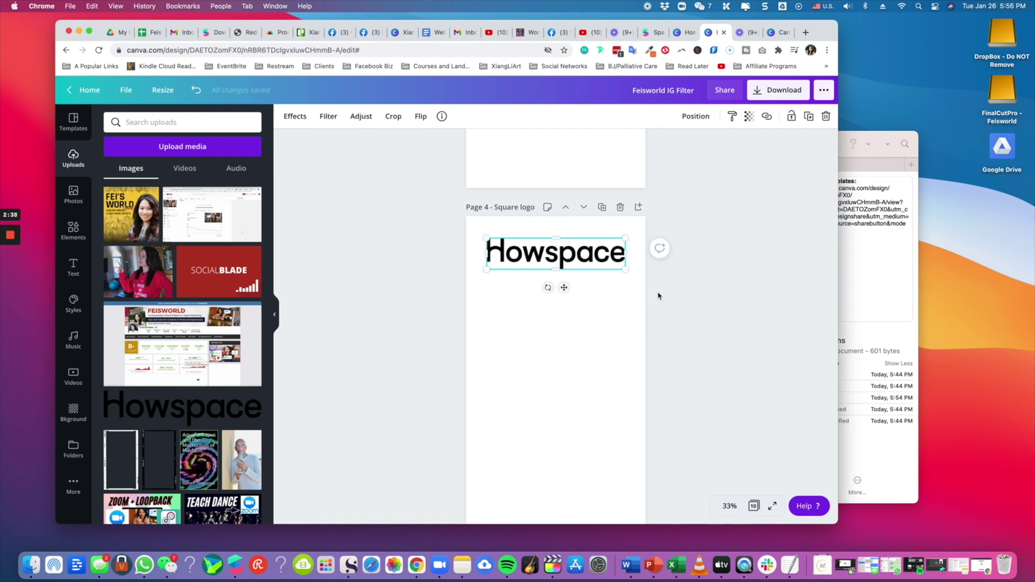
{"action": "left_click", "coordinate": [723, 287]}
{"action": "left_click", "coordinate": [559, 255]}
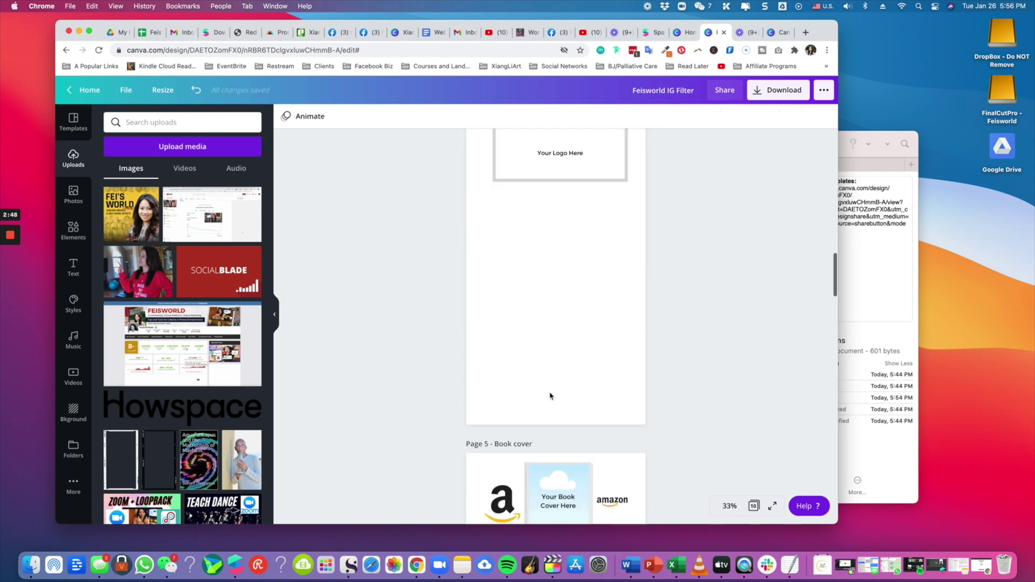
Fill the frame on the Book cover page with the uploaded swirl-patterned cover, and shift both Amazon logos slightly outward
{"action": "scroll", "coordinate": [549, 392], "scroll_direction": "down", "scroll_amount": 5}
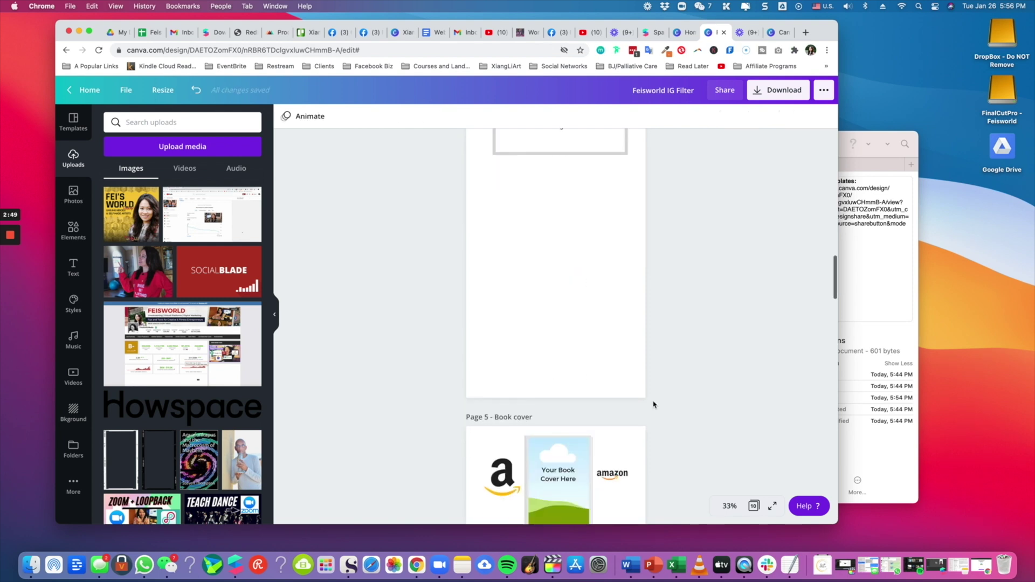
{"action": "scroll", "coordinate": [654, 402], "scroll_direction": "down", "scroll_amount": 3}
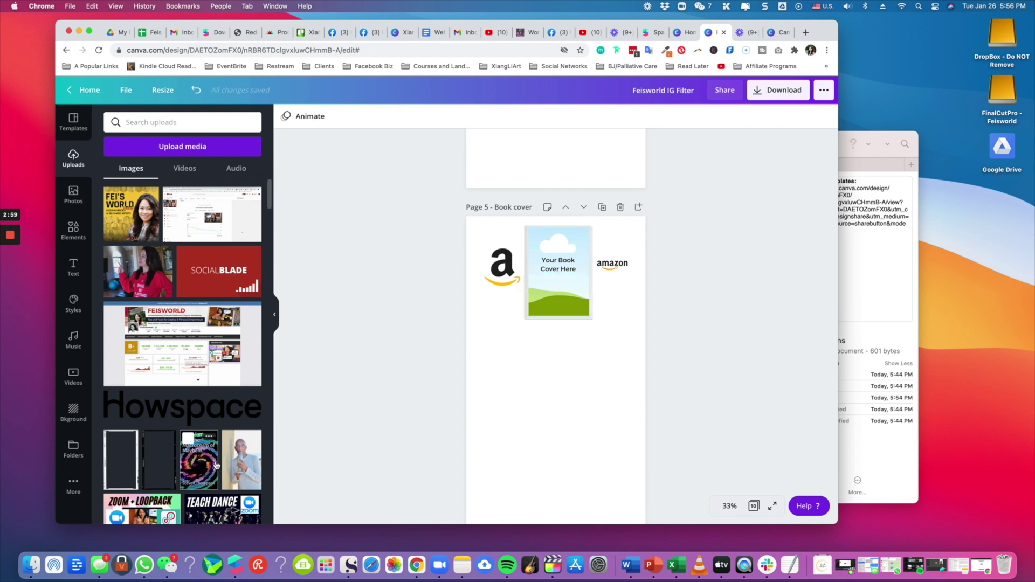
{"action": "left_click_drag", "start_coordinate": [214, 447], "coordinate": [558, 271]}
{"action": "left_click", "coordinate": [492, 276]}
{"action": "left_click_drag", "start_coordinate": [492, 276], "coordinate": [487, 272]}
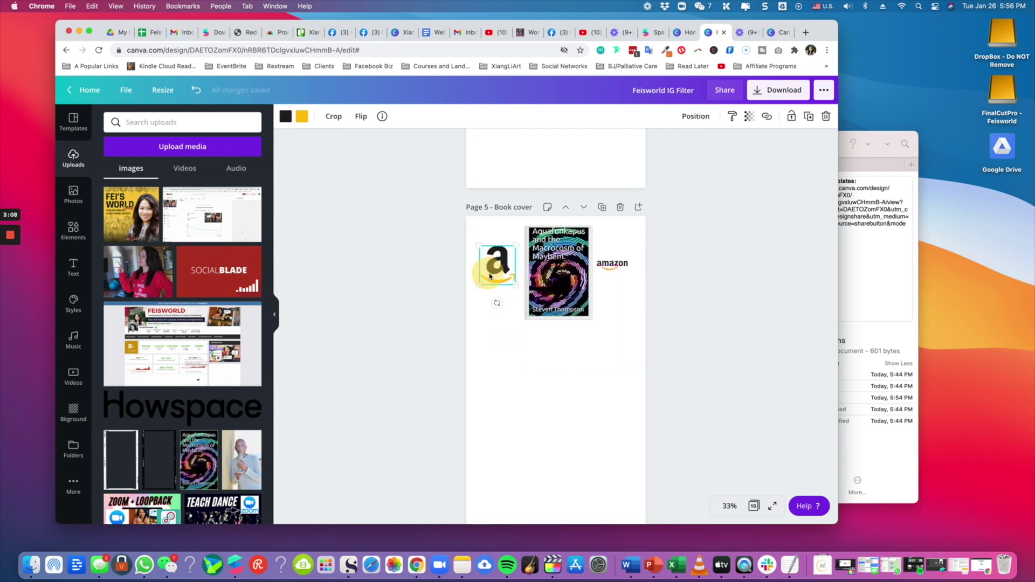
{"action": "left_click", "coordinate": [620, 269]}
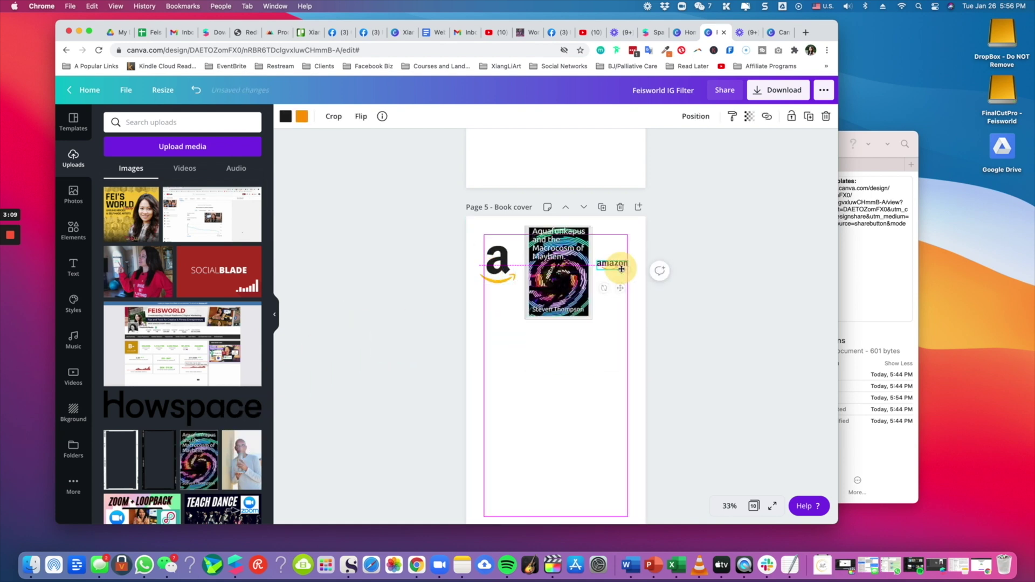
{"action": "left_click", "coordinate": [709, 268]}
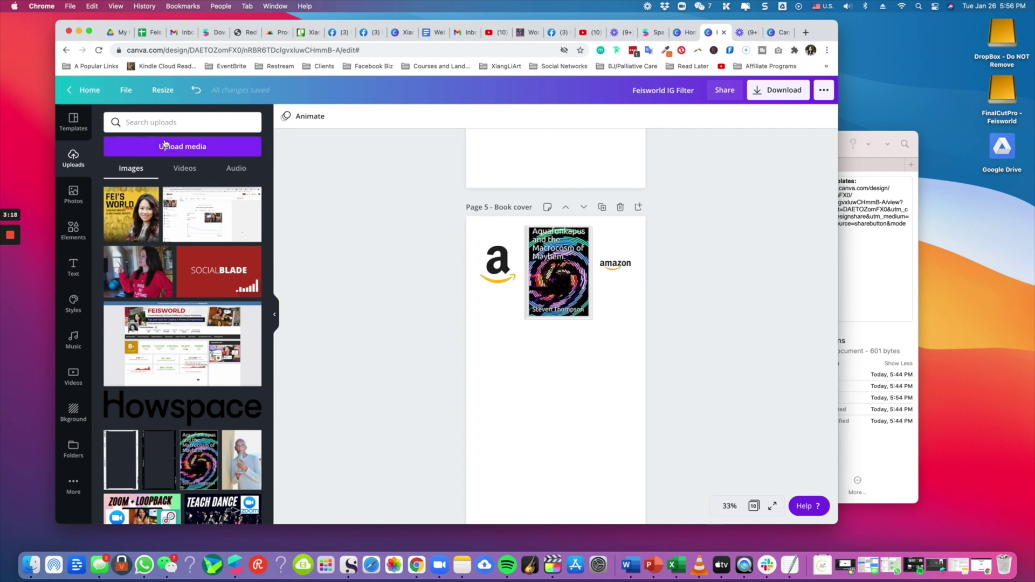
Check the media upload sources and the device's Downloads folder, leaving the file selection without uploading anything
{"action": "left_click", "coordinate": [208, 151]}
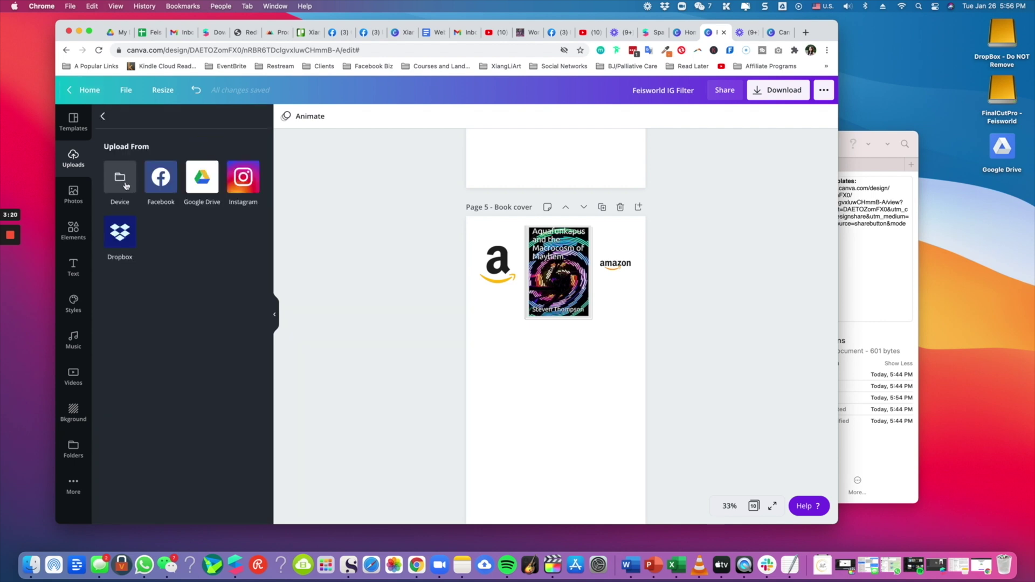
{"action": "left_click", "coordinate": [122, 181]}
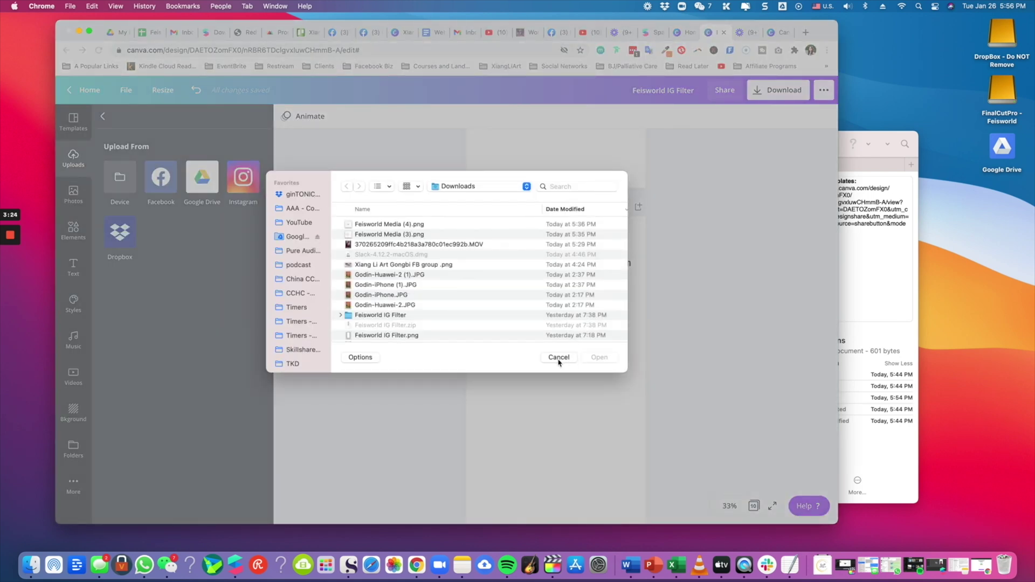
{"action": "left_click", "coordinate": [558, 357]}
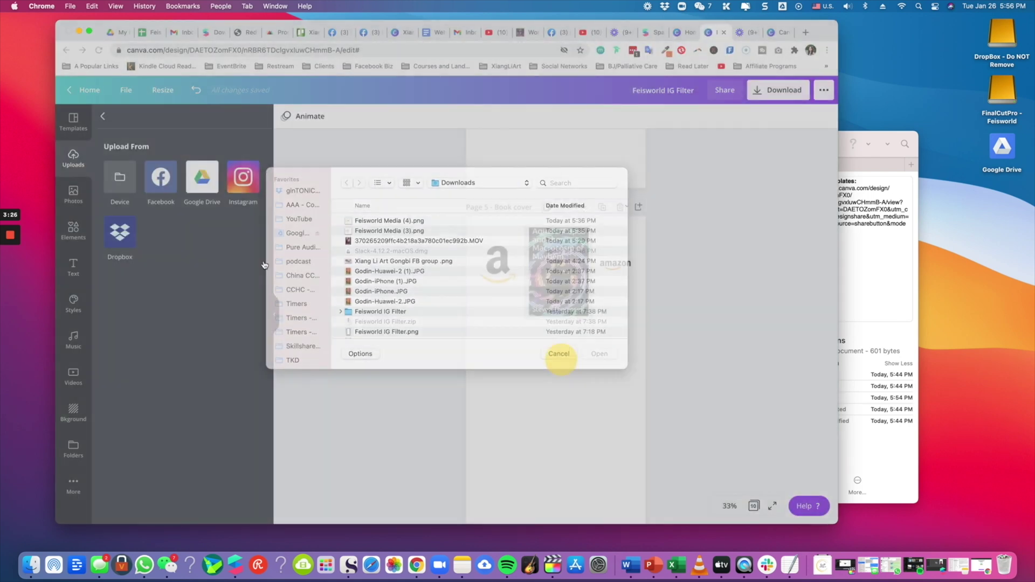
Try adding the uploaded SocialBlade image and the Howspace logo to the Book cover page, deleting each one again
{"action": "left_click", "coordinate": [103, 117]}
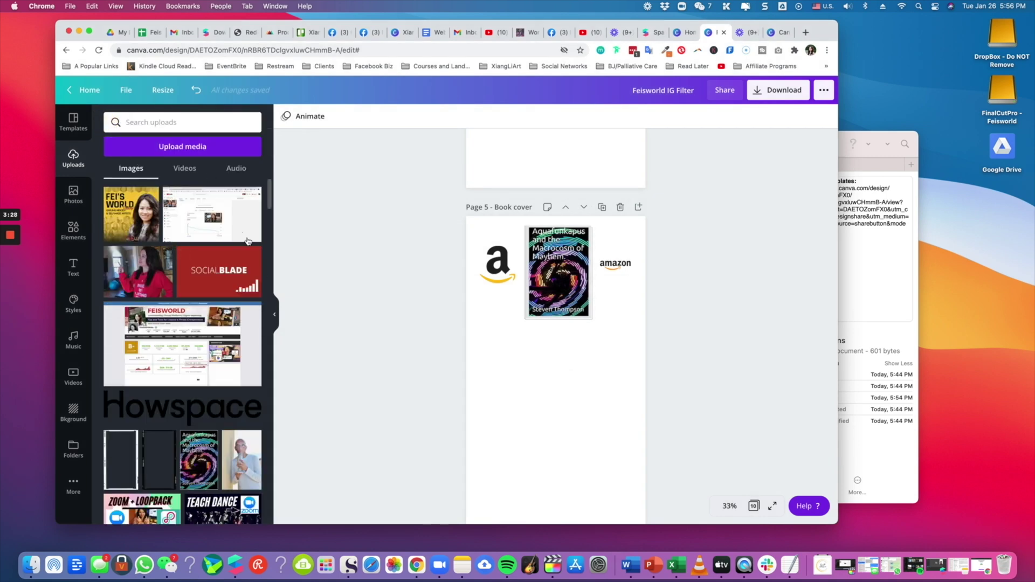
{"action": "left_click", "coordinate": [219, 269]}
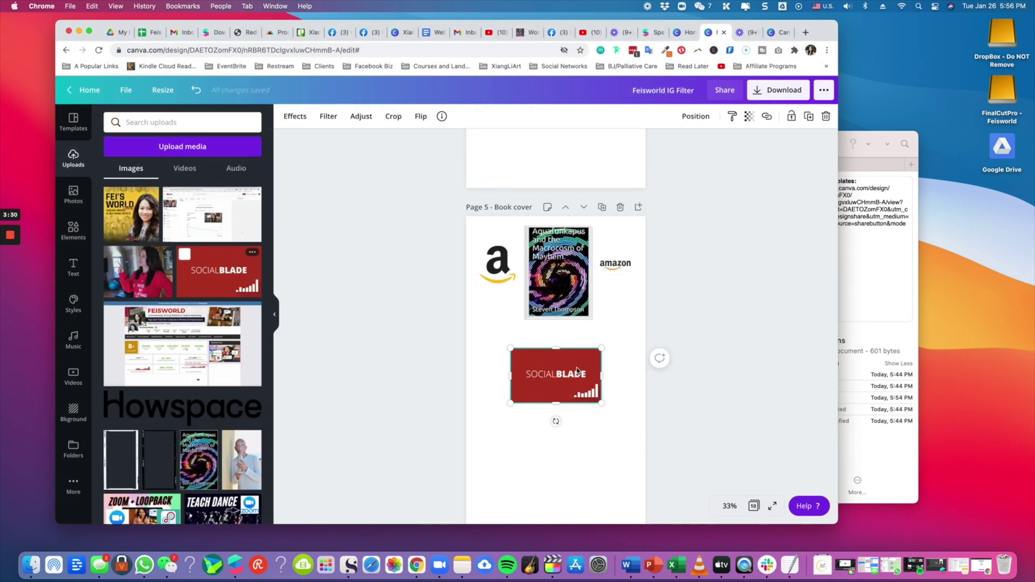
{"action": "key", "text": "Delete"}
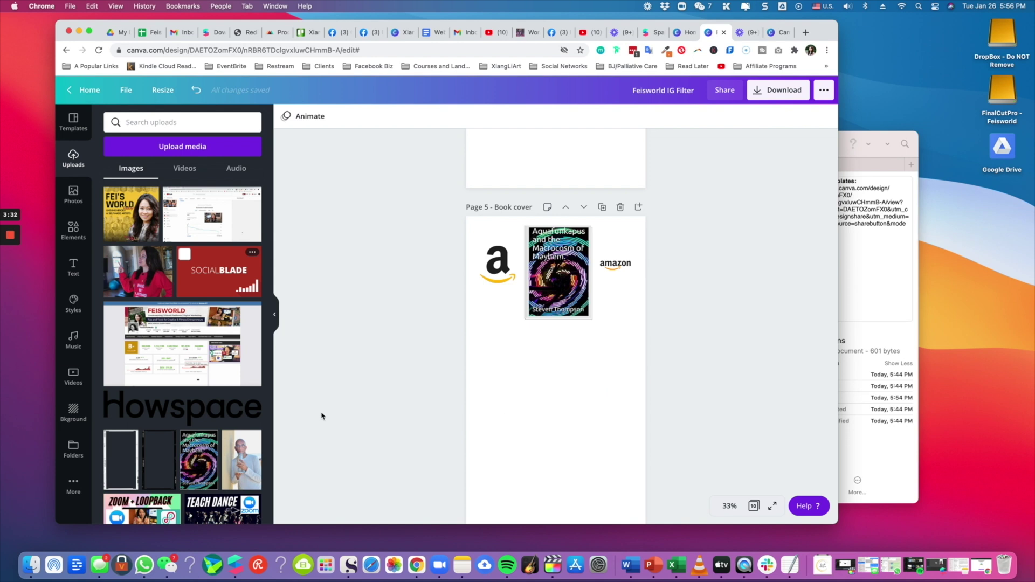
{"action": "left_click", "coordinate": [207, 410]}
{"action": "key", "text": "Delete"}
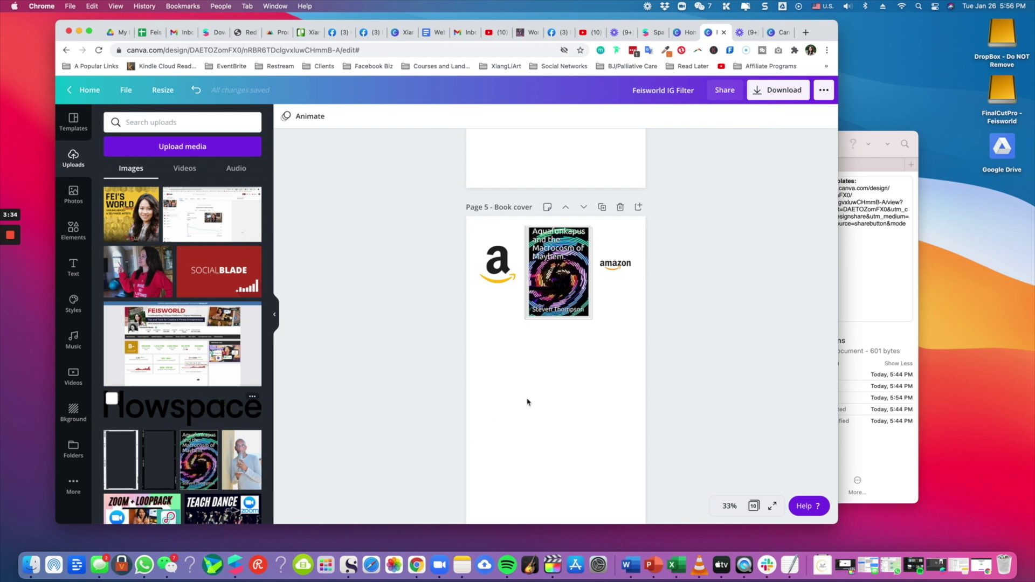
Send the portrait photo on the Circle logo page backward, behind the book cover mockup
{"action": "left_click", "coordinate": [549, 304]}
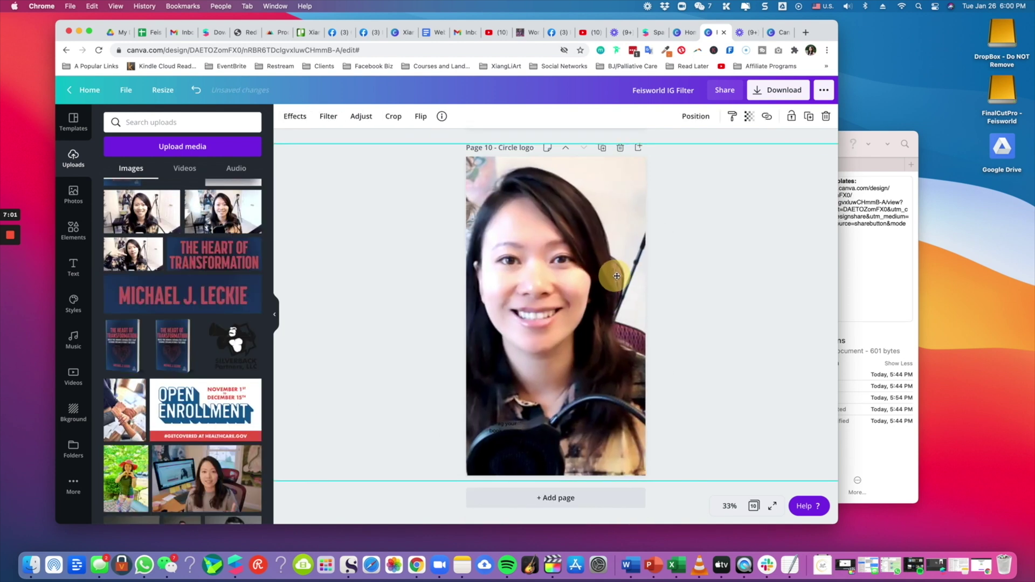
{"action": "left_click", "coordinate": [696, 116]}
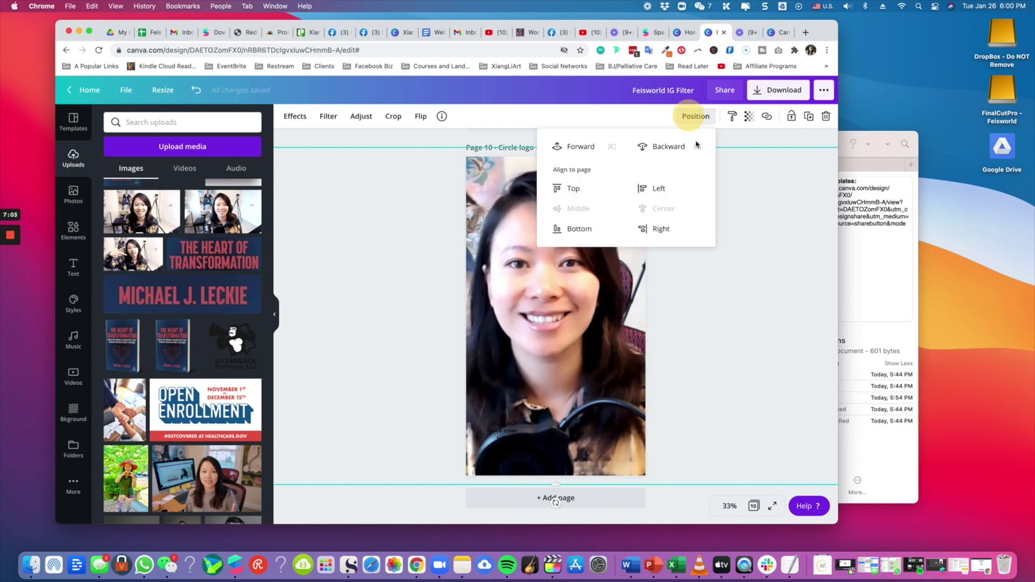
{"action": "left_click", "coordinate": [684, 147]}
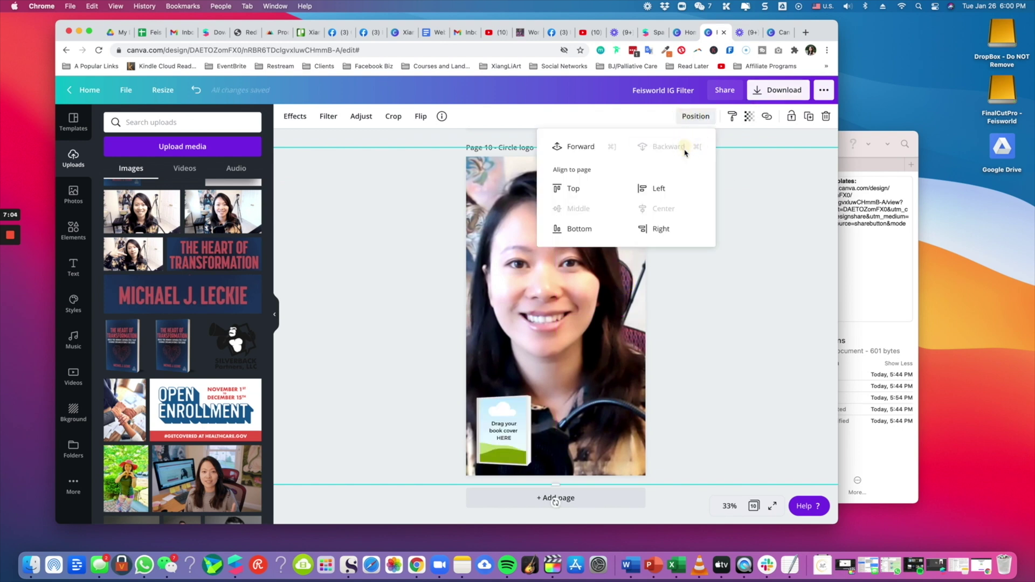
{"action": "left_click", "coordinate": [418, 310]}
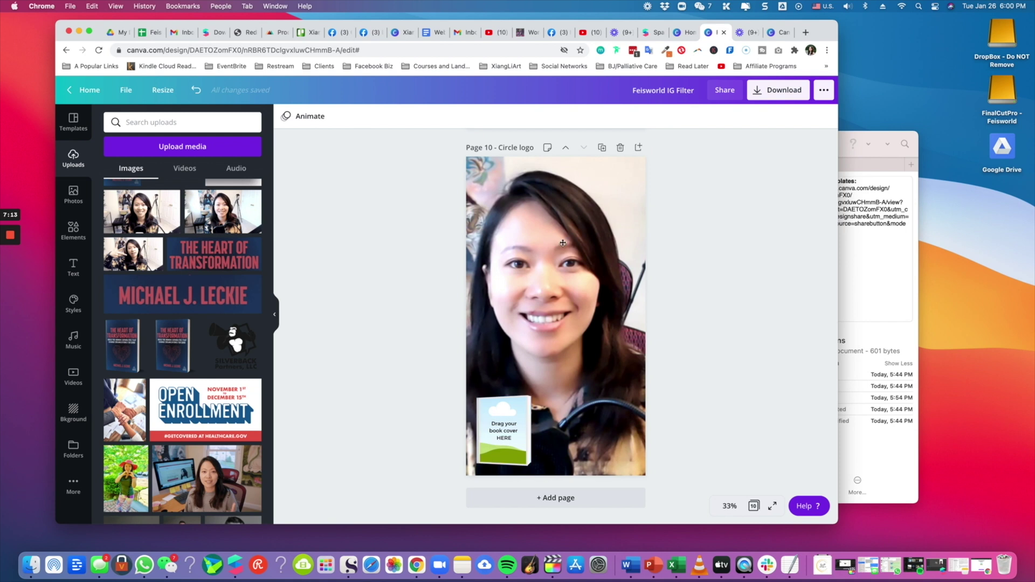
Delete the portrait photo from the Circle logo page, keeping only the book cover mockup
{"action": "left_click", "coordinate": [583, 242]}
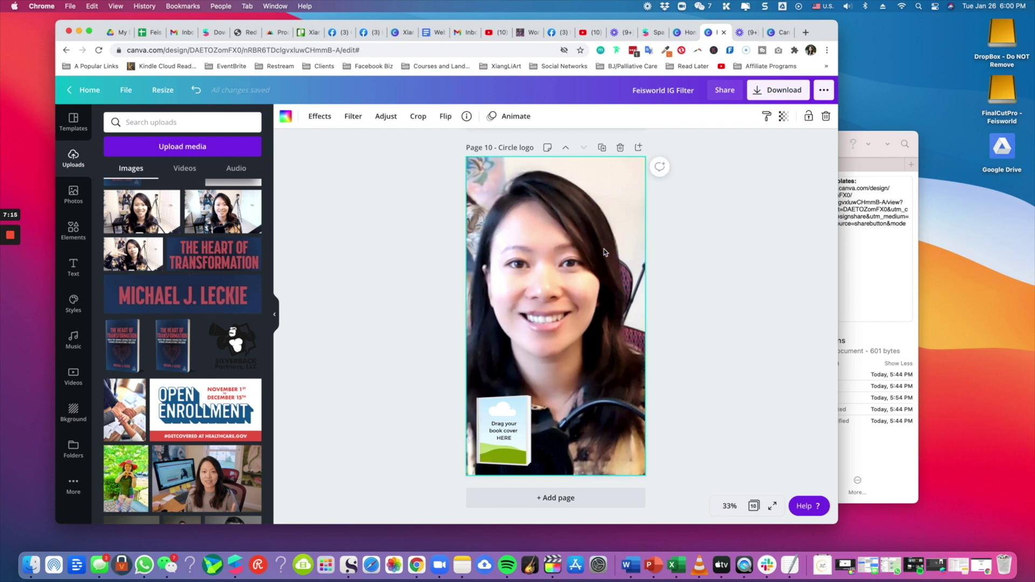
{"action": "key", "text": "Delete"}
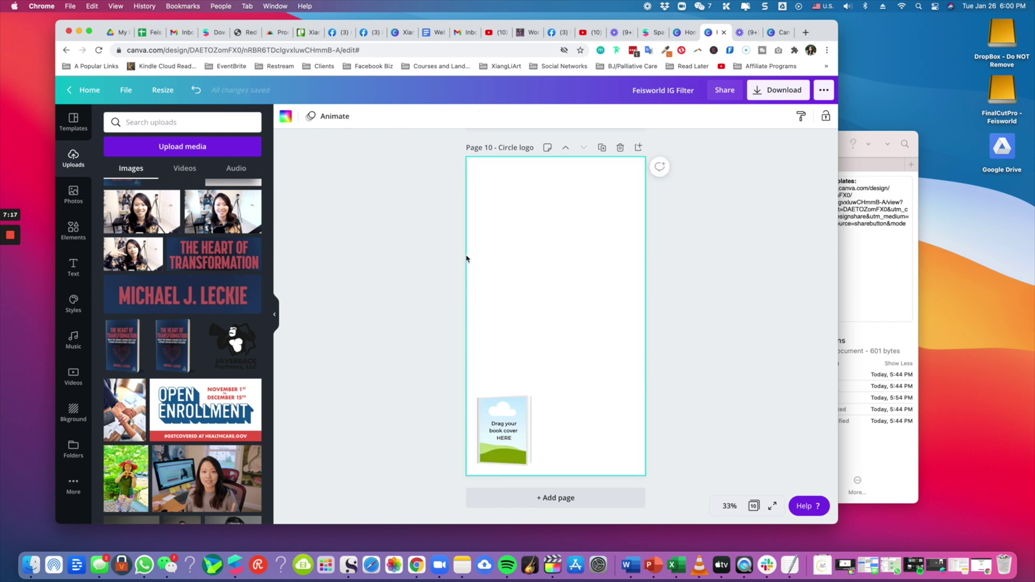
{"action": "left_click", "coordinate": [423, 251]}
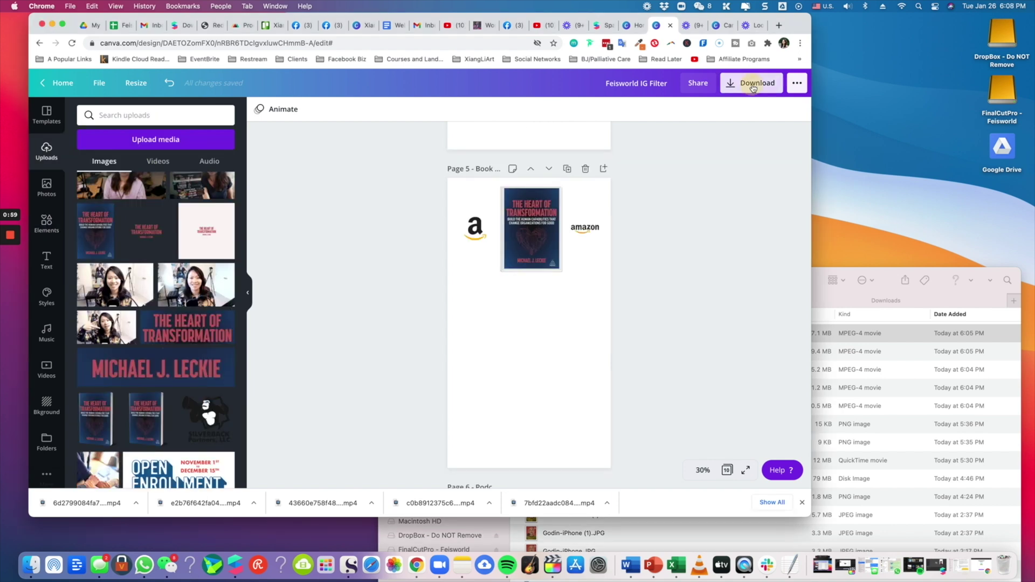
Download only the Book cover page as a PNG with a transparent background
{"action": "left_click", "coordinate": [751, 82]}
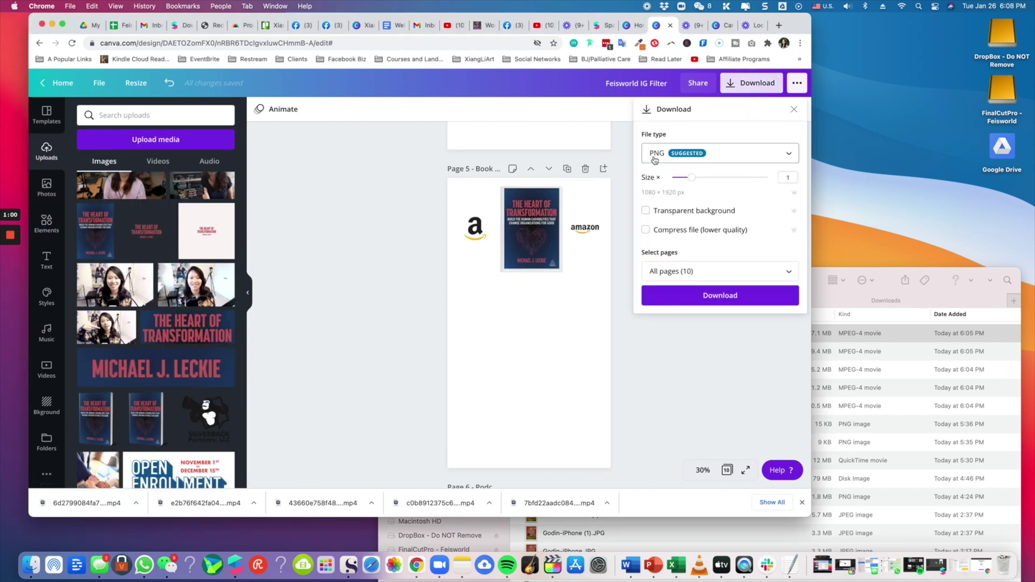
{"action": "left_click", "coordinate": [675, 209]}
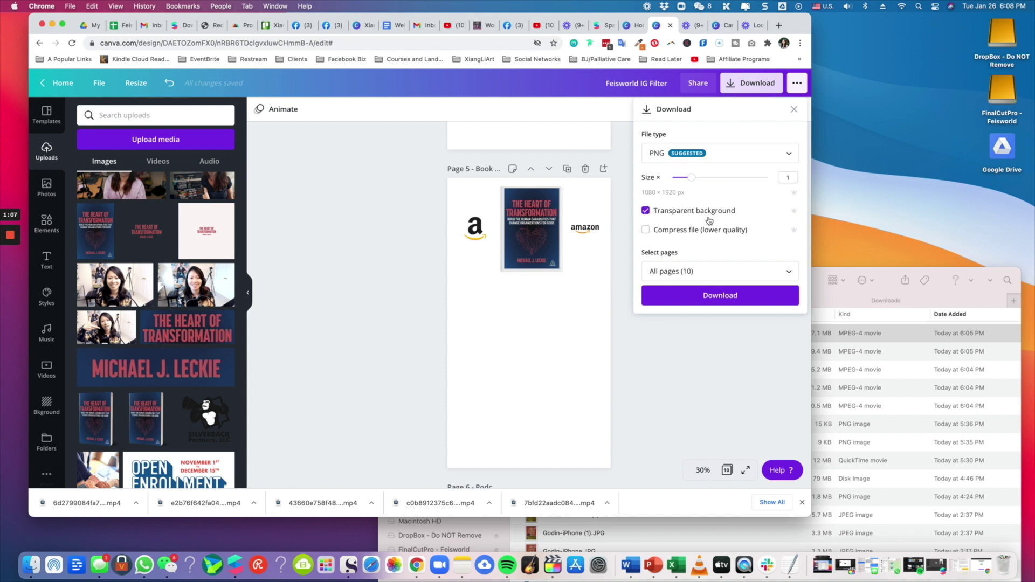
{"action": "left_click", "coordinate": [715, 272]}
{"action": "left_click", "coordinate": [716, 427]}
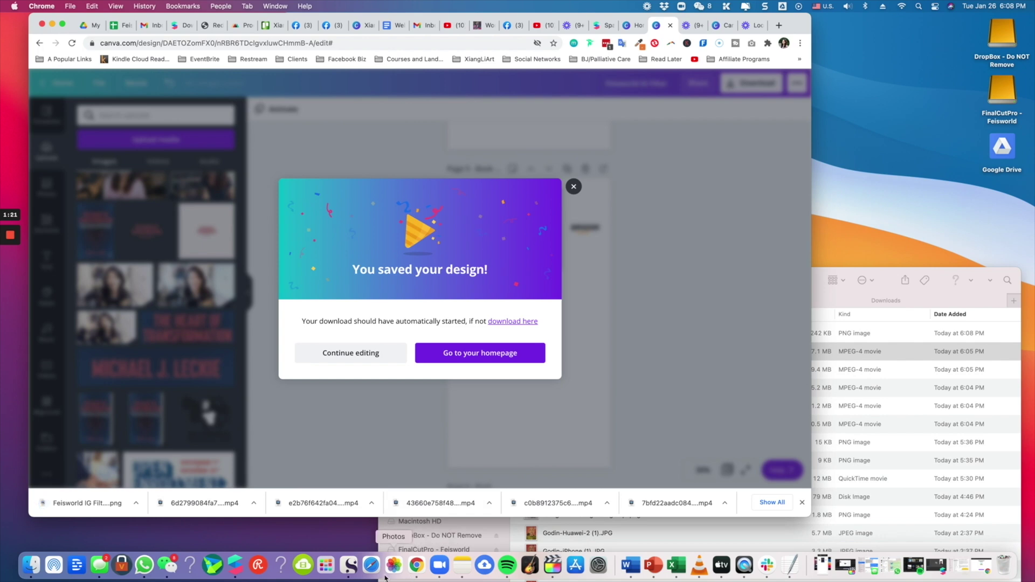
Switch to Spark AR Studio and replace the frame material's texture with the new texture Feisworld IG Filter (1).png from Downloads
{"action": "left_click", "coordinate": [279, 565]}
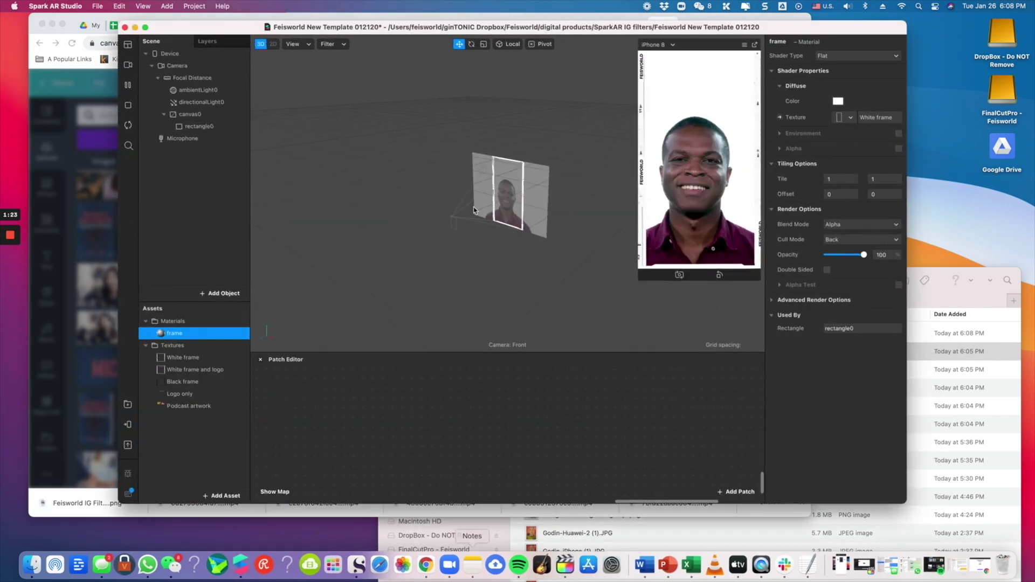
{"action": "left_click_drag", "start_coordinate": [514, 28], "coordinate": [543, 37]}
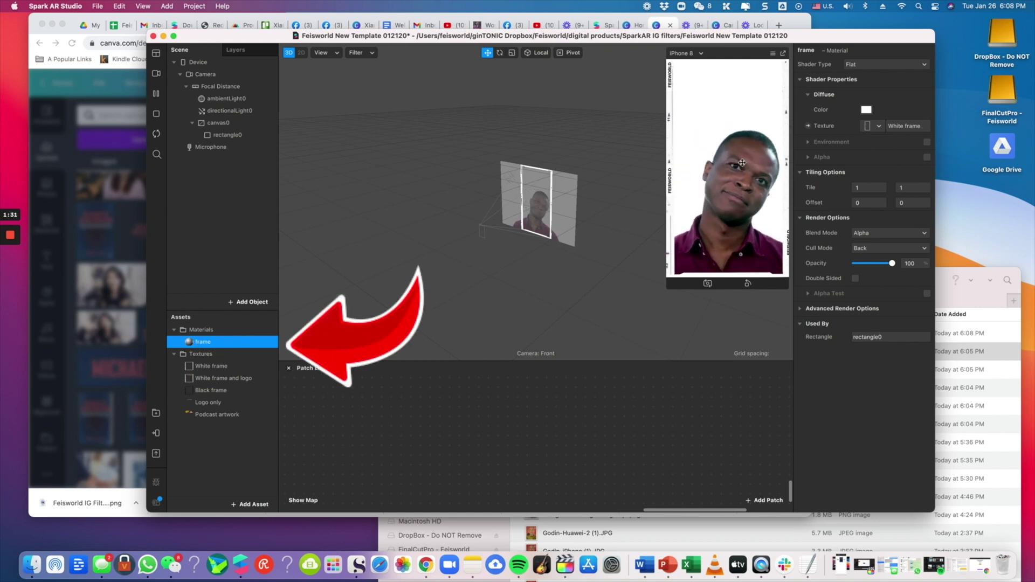
{"action": "left_click", "coordinate": [878, 127]}
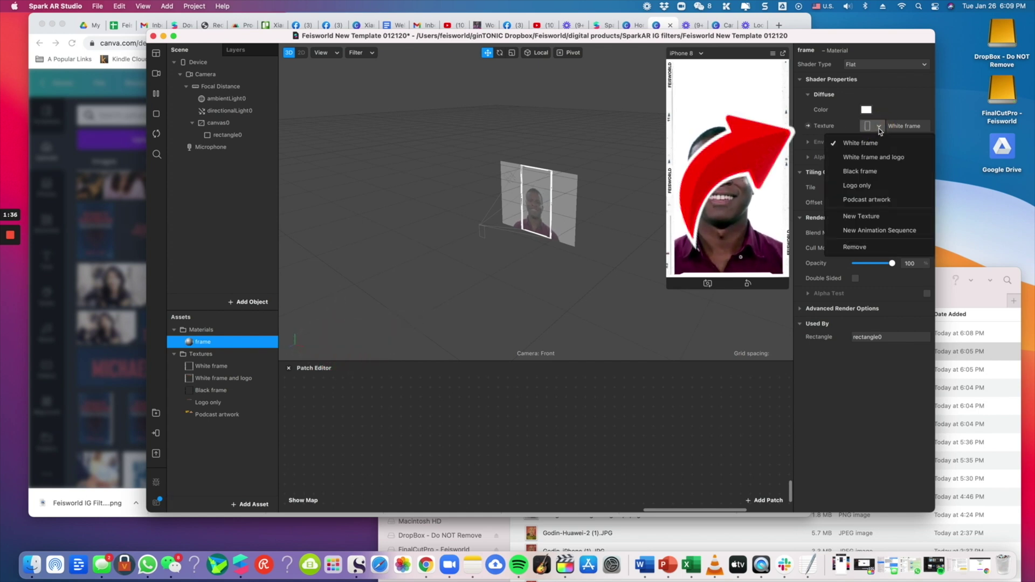
{"action": "left_click", "coordinate": [892, 218]}
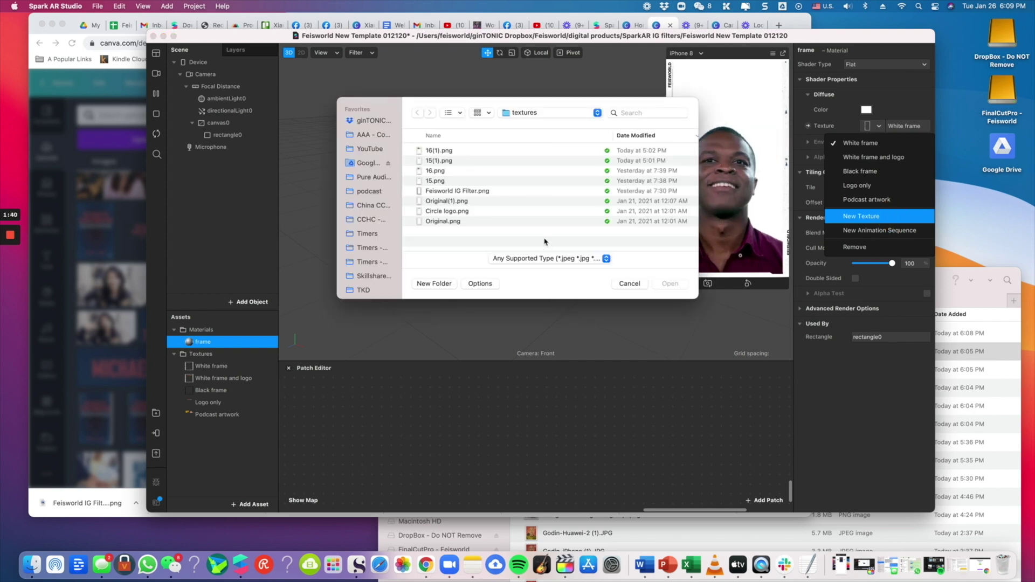
{"action": "left_click_drag", "start_coordinate": [697, 298], "coordinate": [772, 358]}
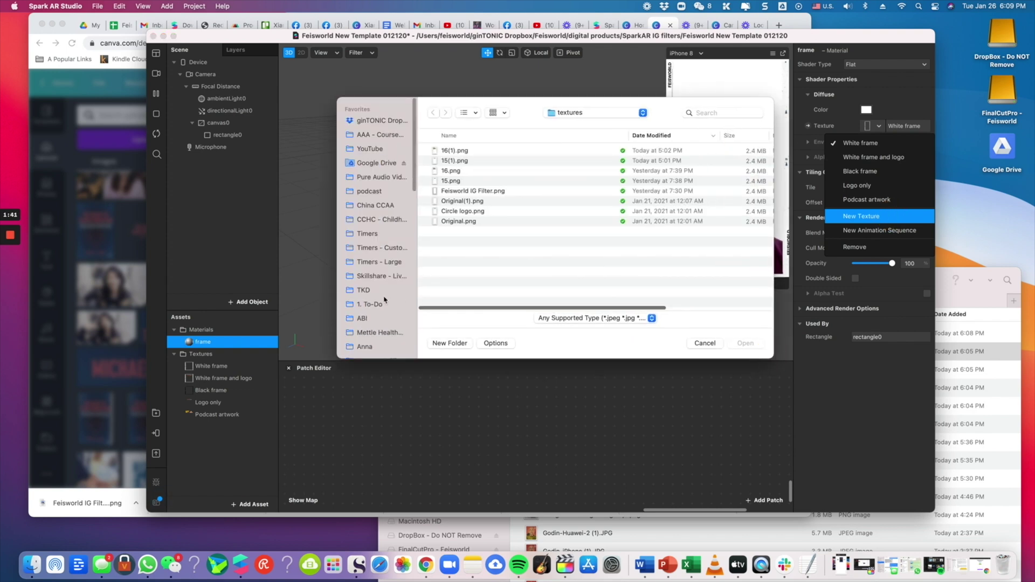
{"action": "scroll", "coordinate": [384, 301], "scroll_direction": "down", "scroll_amount": 5}
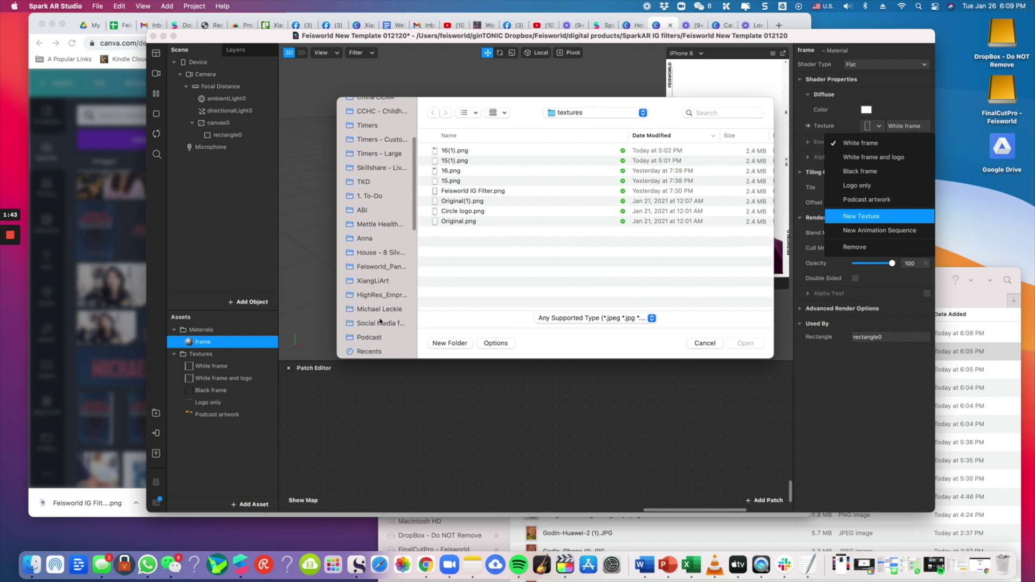
{"action": "scroll", "coordinate": [380, 322], "scroll_direction": "down", "scroll_amount": 4}
{"action": "left_click", "coordinate": [380, 283]}
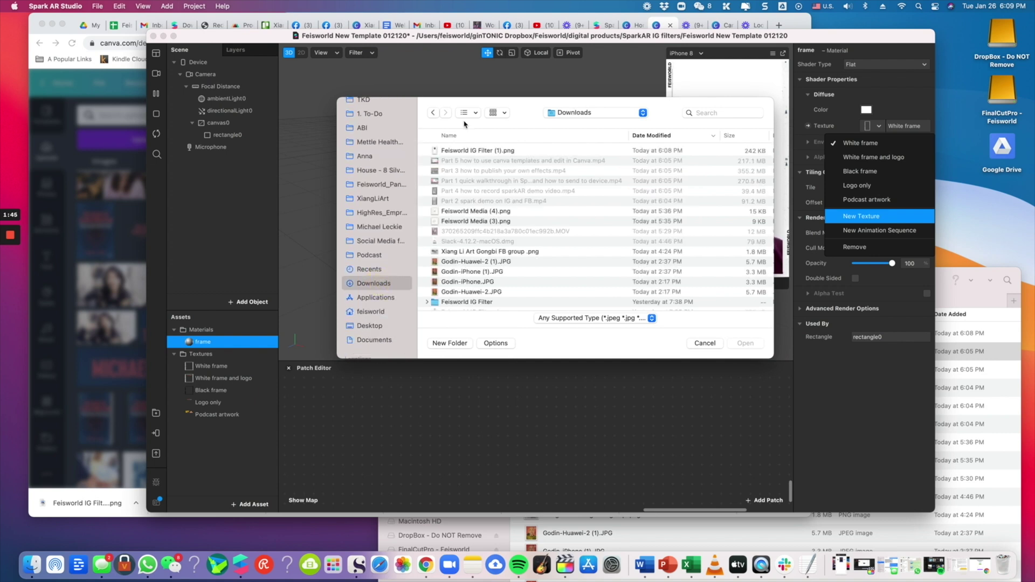
{"action": "double_click", "coordinate": [474, 151]}
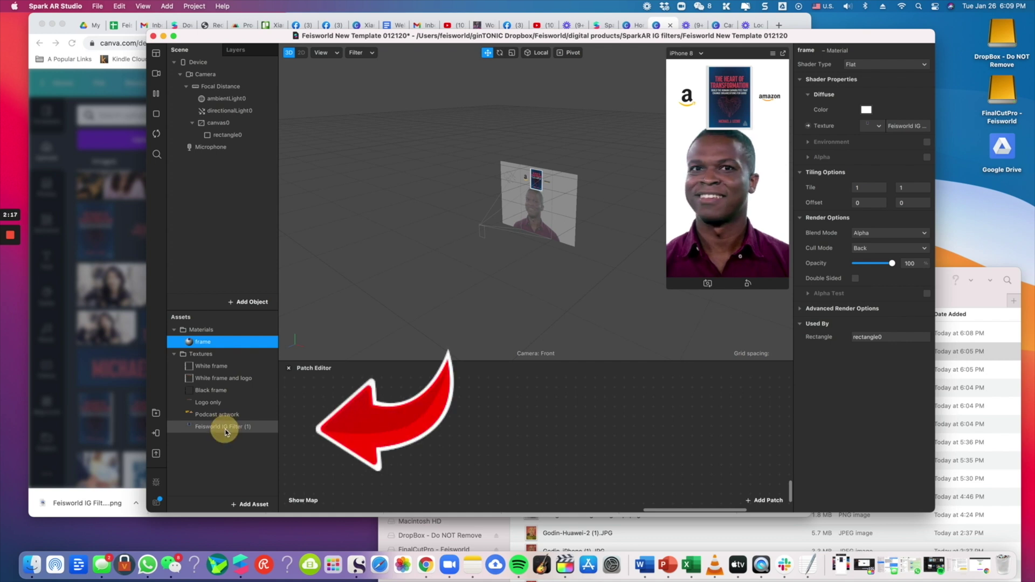
Rename the newly imported texture as Leckie book cover, and resend the effect to the Instagram Camera for device testing
{"action": "right_click", "coordinate": [221, 429]}
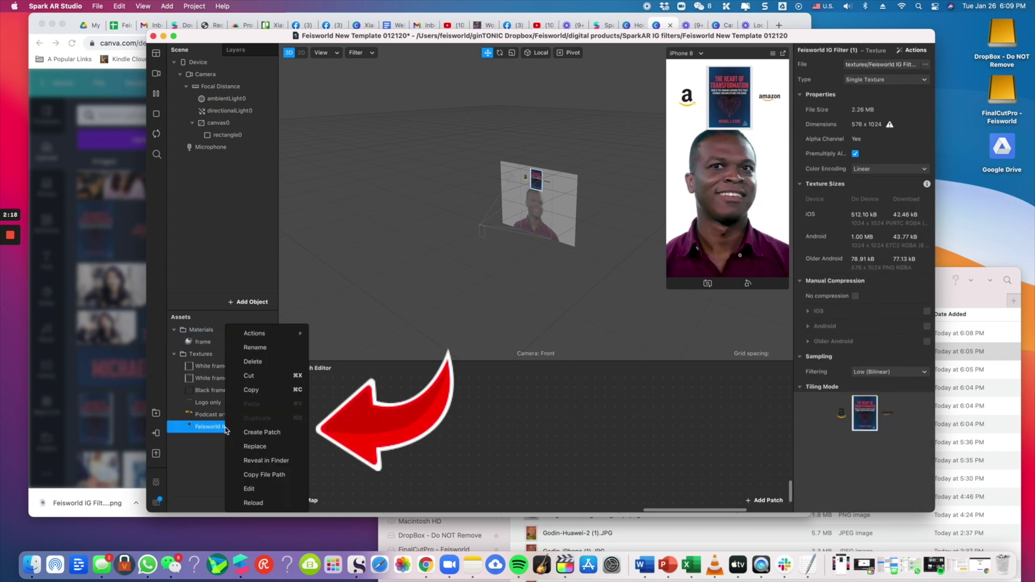
{"action": "left_click", "coordinate": [256, 348]}
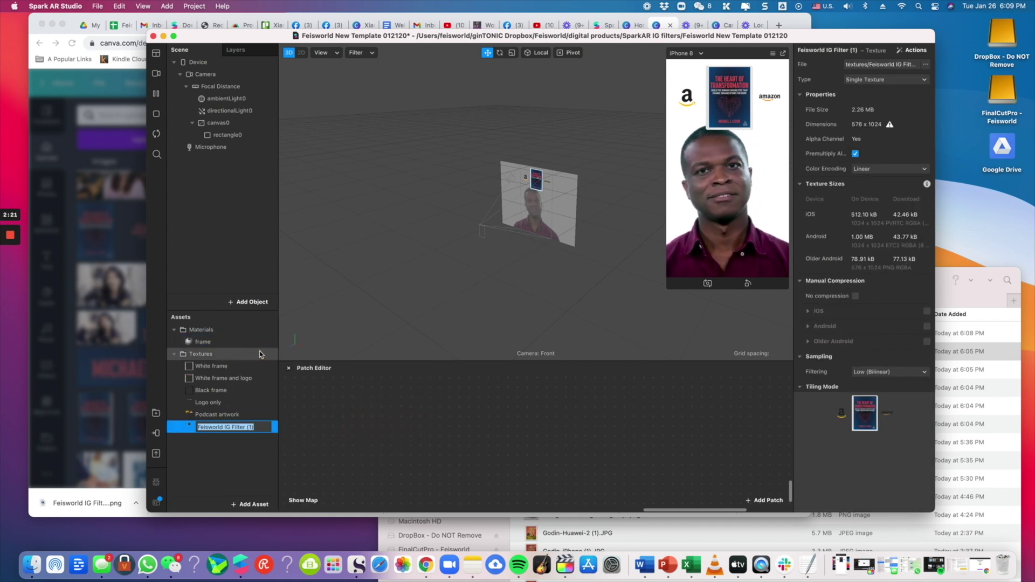
{"action": "type", "text": "Leckie book cover"}
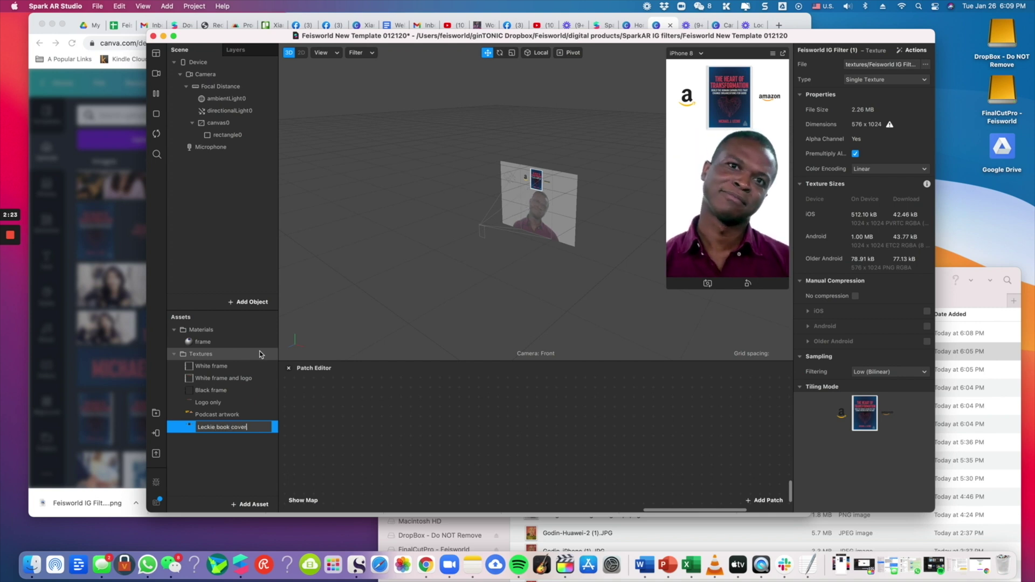
{"action": "key", "text": "Return"}
{"action": "left_click", "coordinate": [214, 435]}
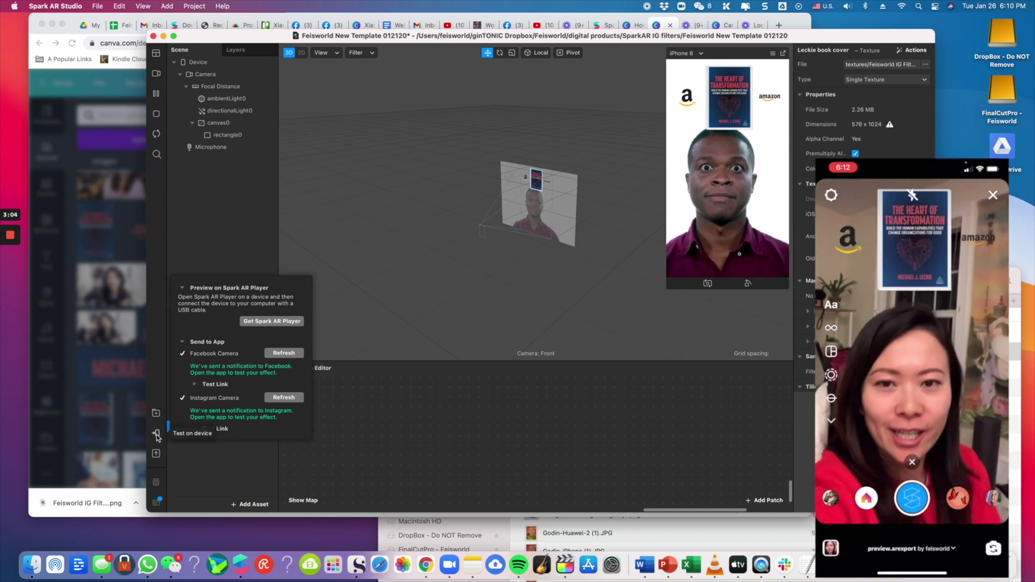
{"action": "left_click", "coordinate": [281, 398]}
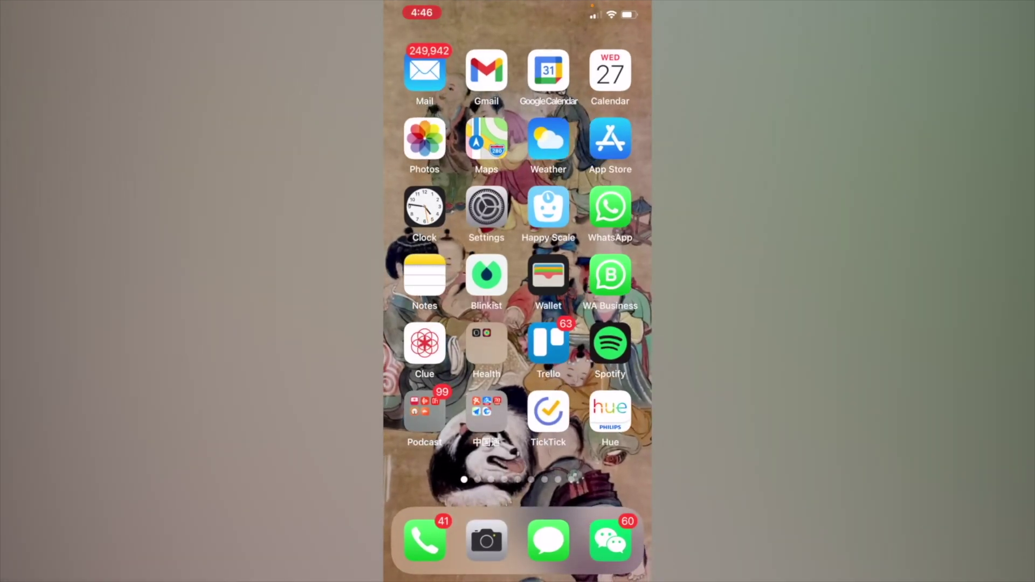
Switch to the phone, search for "instagram" and open the Instagram app
{"action": "left_click_drag", "start_coordinate": [518, 270], "coordinate": [517, 388]}
{"action": "type", "text": "i"}
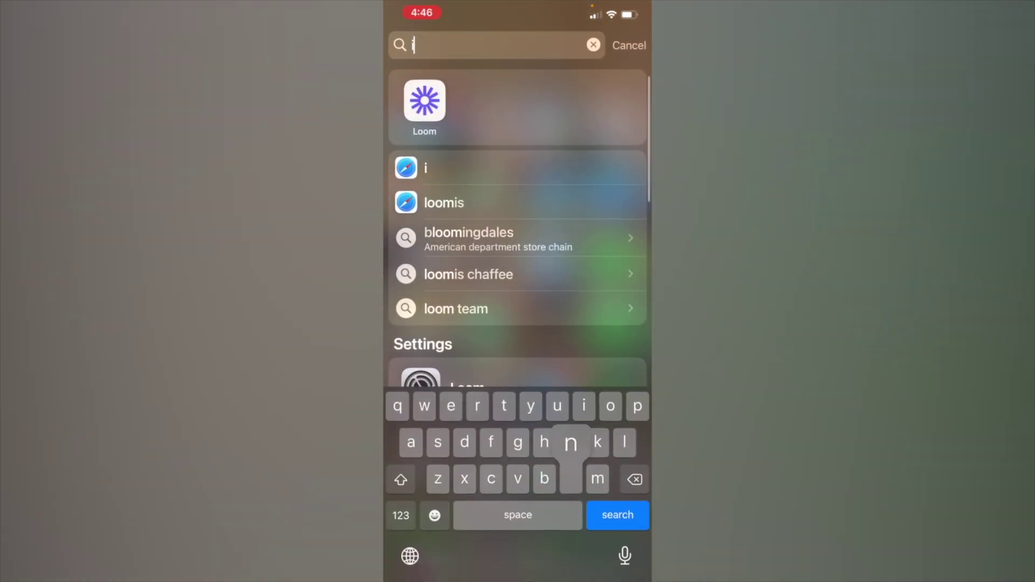
{"action": "type", "text": "nstagram"}
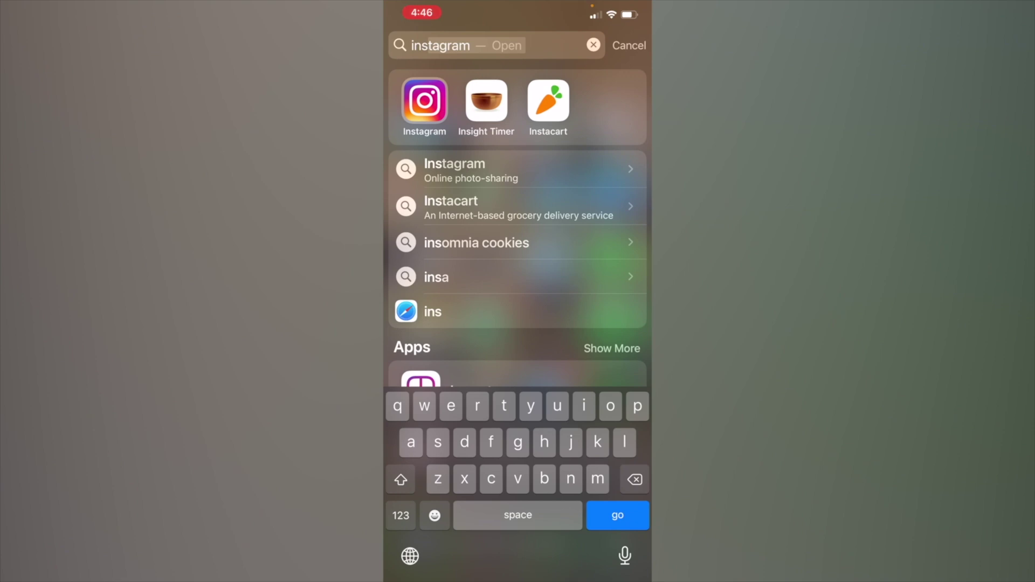
{"action": "key", "text": "Return"}
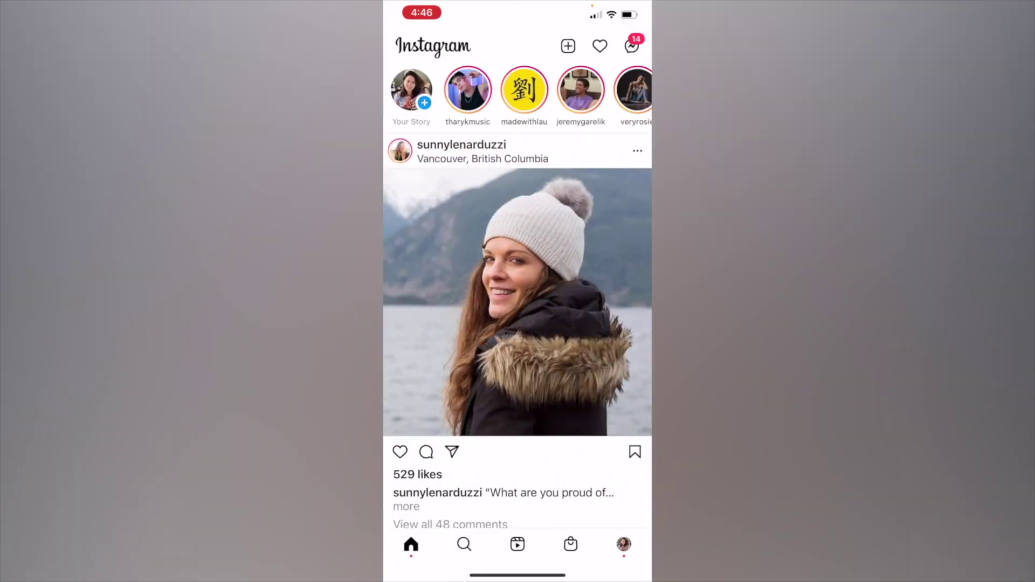
In Instagram's story camera, clear the active effect and apply the FEISWORLD frame filter
{"action": "left_click_drag", "start_coordinate": [431, 302], "coordinate": [620, 302]}
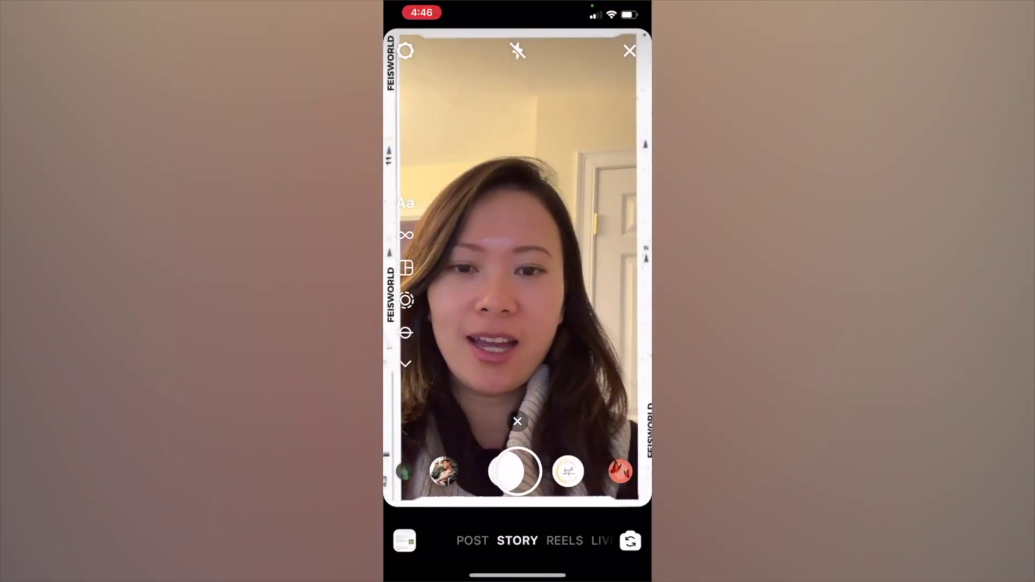
{"action": "left_click", "coordinate": [517, 421]}
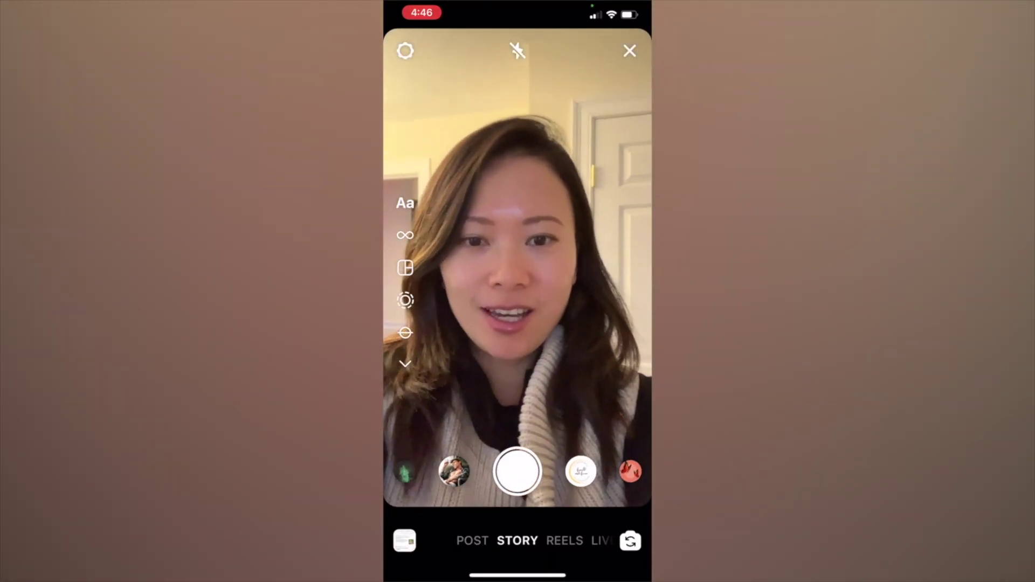
{"action": "left_click", "coordinate": [580, 471]}
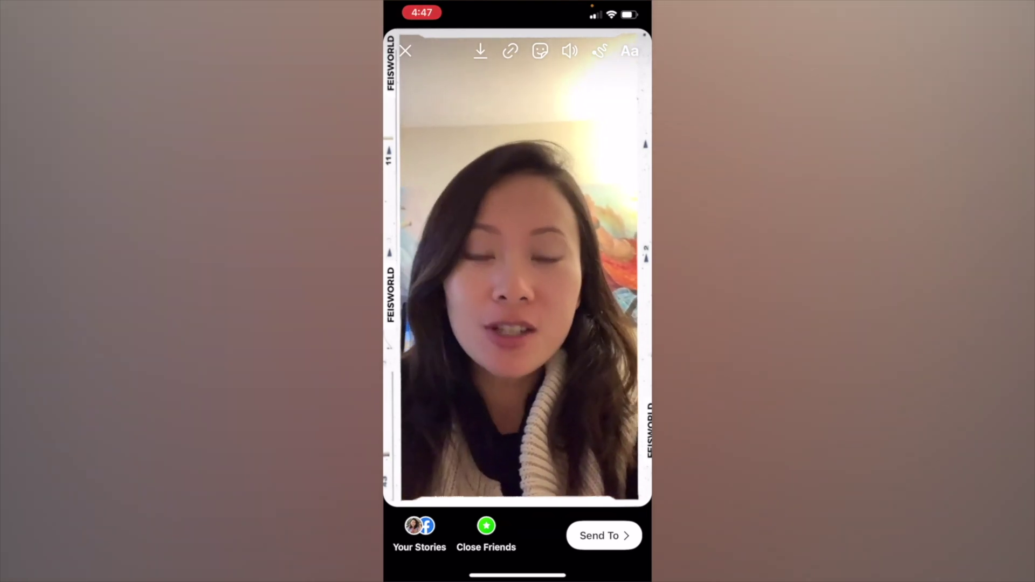
Preview the colour filters, including Normal and Paris, on the recorded story clip
{"action": "mouse_move", "coordinate": [592, 269]}
{"action": "left_mouse_down"}
{"action": "mouse_move", "coordinate": [441, 269]}
{"action": "mouse_move", "coordinate": [593, 270]}
{"action": "left_mouse_up"}
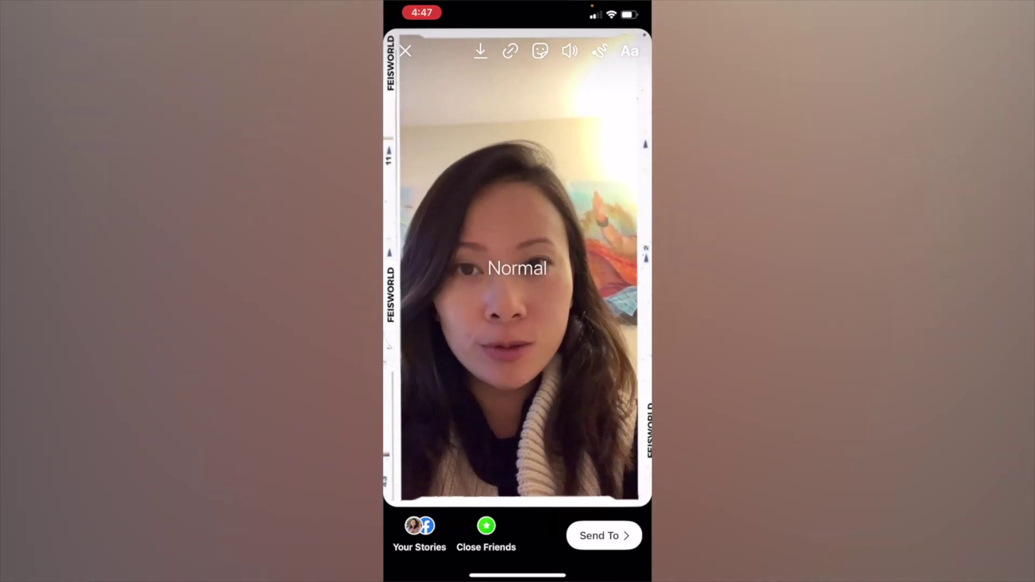
{"action": "mouse_move", "coordinate": [442, 270]}
{"action": "left_mouse_down"}
{"action": "mouse_move", "coordinate": [593, 270]}
{"action": "mouse_move", "coordinate": [442, 269]}
{"action": "left_mouse_up"}
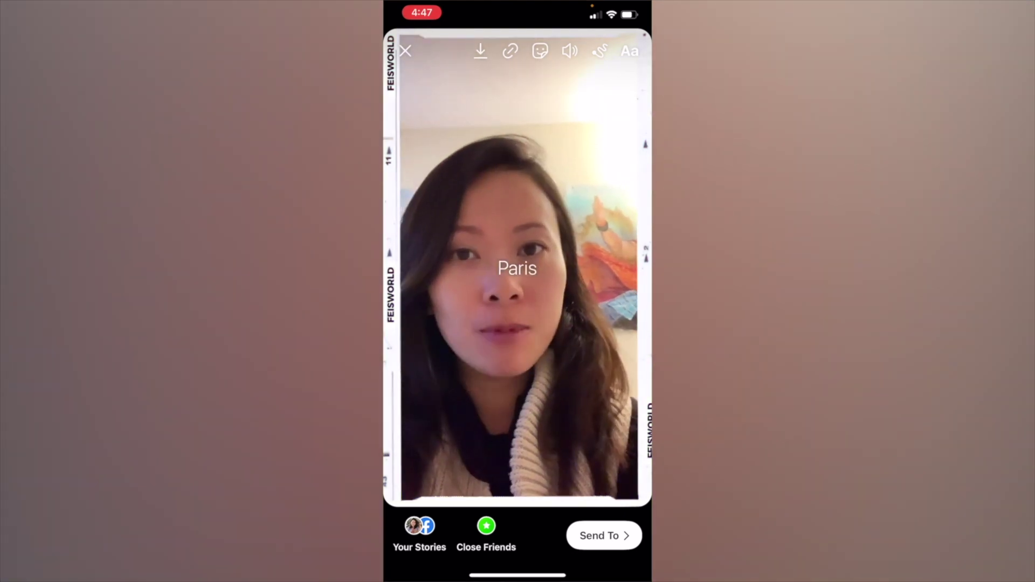
{"action": "left_click_drag", "start_coordinate": [593, 270], "coordinate": [442, 270]}
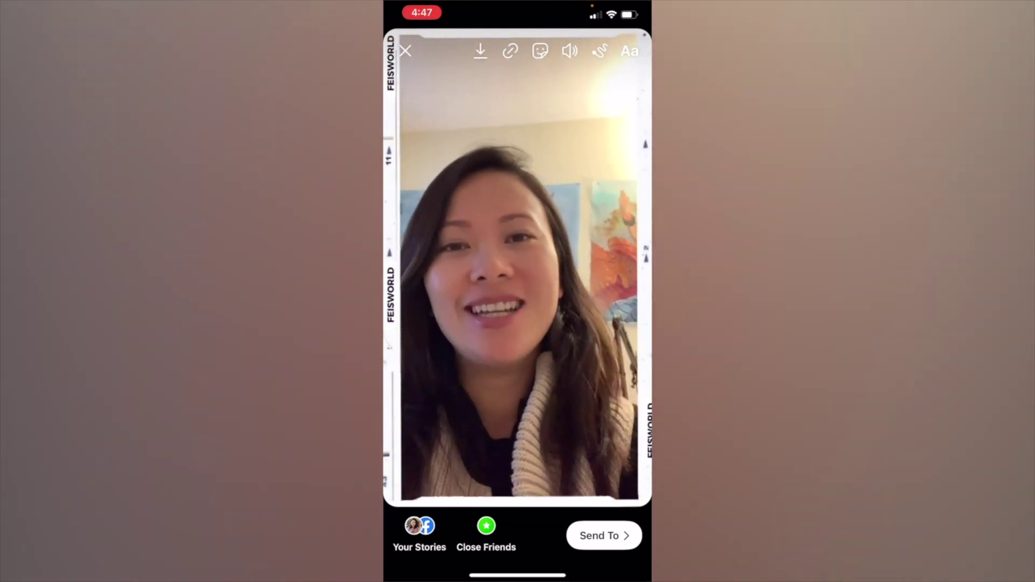
Add the text "FEISWORLD INSTAGRAM FILTER IS LIVE!" to the clip, and share it to Your Story
{"action": "left_click", "coordinate": [629, 51]}
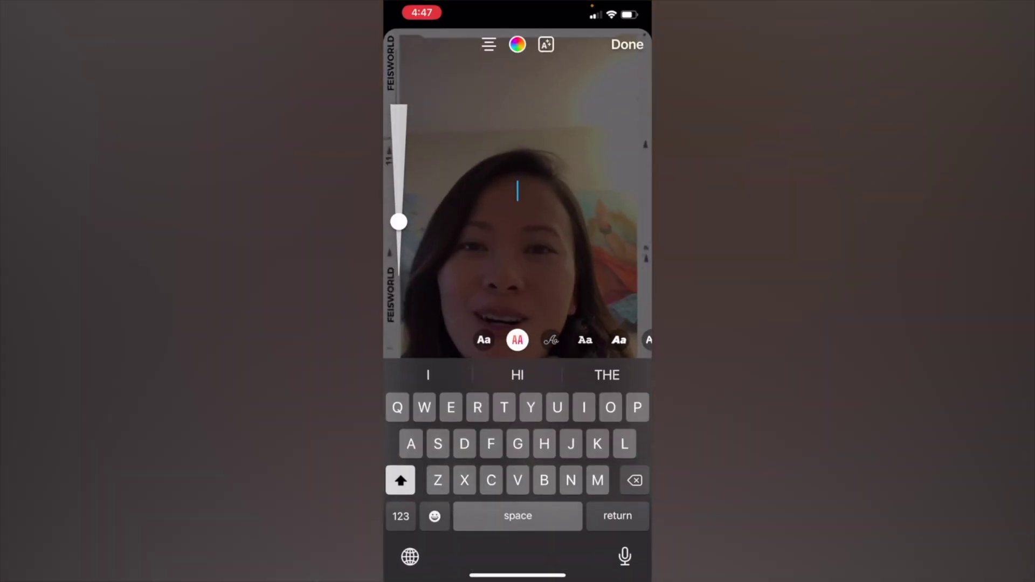
{"action": "type", "text": "FEISWORLD INSTAGRAM FILTER IS LIVE!"}
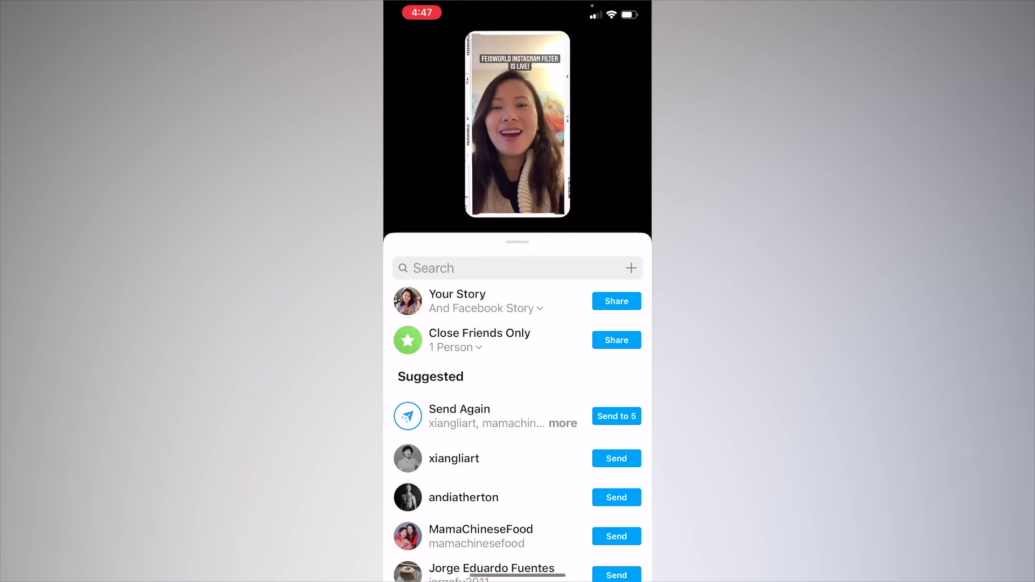
{"action": "left_click", "coordinate": [616, 301]}
{"action": "left_click", "coordinate": [475, 413]}
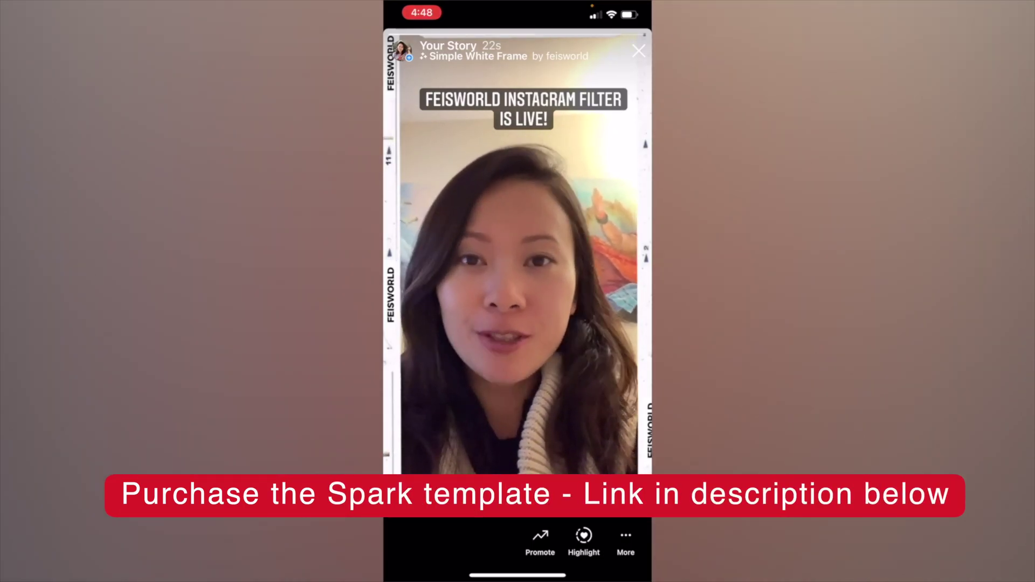
Send the published story to a contact found by searching for the recipient's name
{"action": "left_click", "coordinate": [626, 539]}
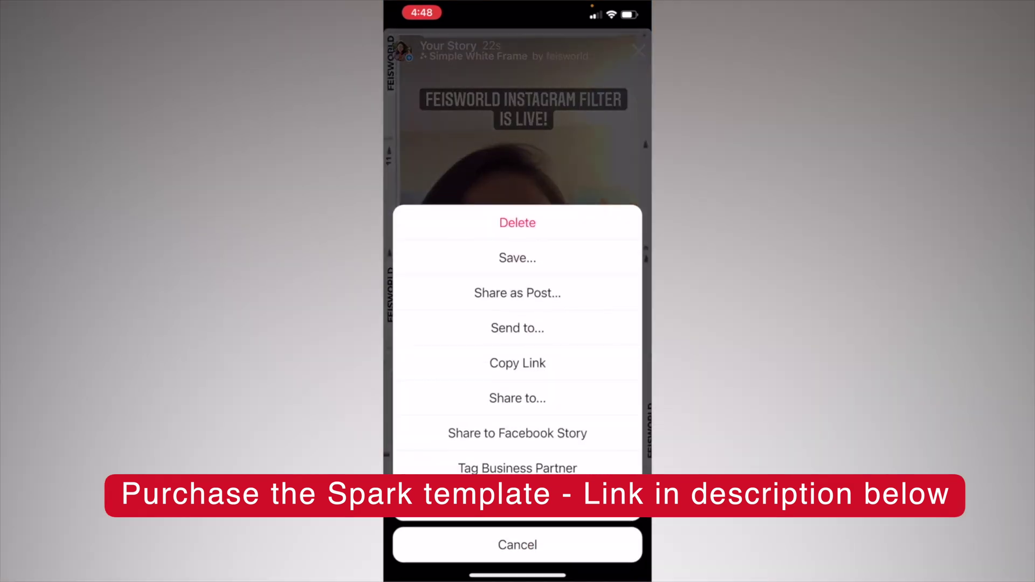
{"action": "left_click", "coordinate": [518, 326]}
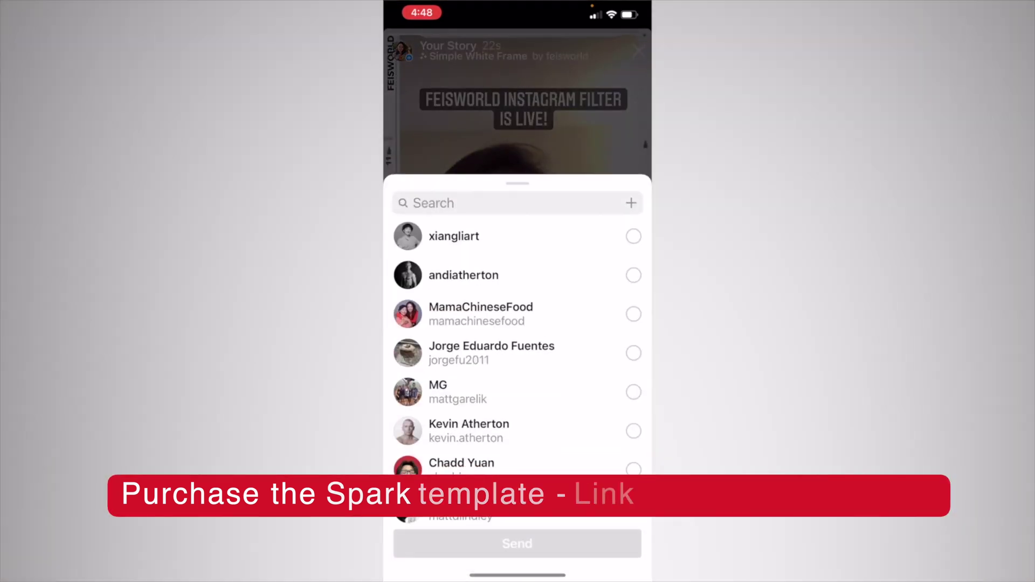
{"action": "left_click", "coordinate": [432, 203]}
{"action": "type", "text": "ger"}
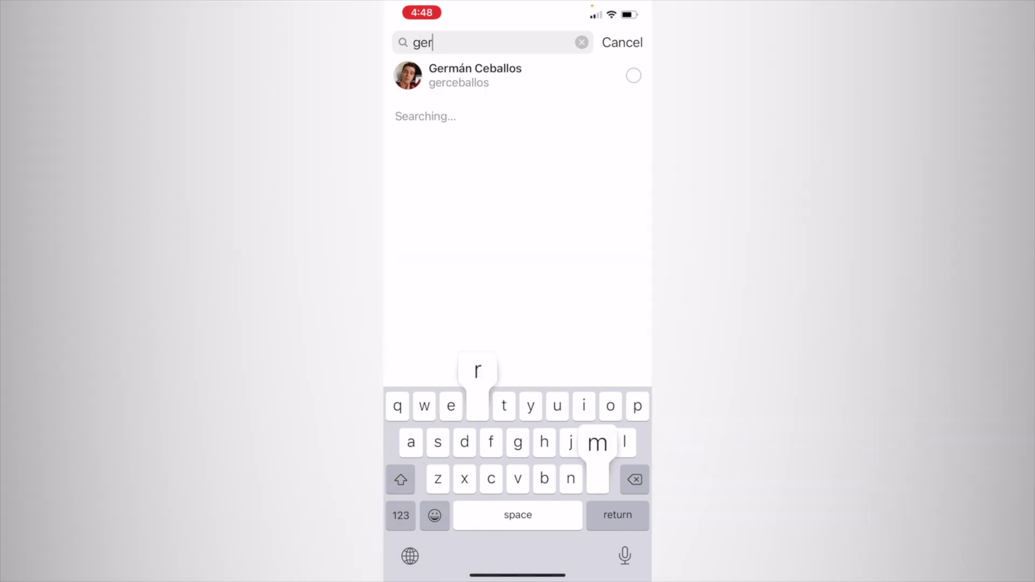
{"action": "type", "text": "m"}
{"action": "left_click", "coordinate": [633, 75]}
{"action": "left_click", "coordinate": [518, 543]}
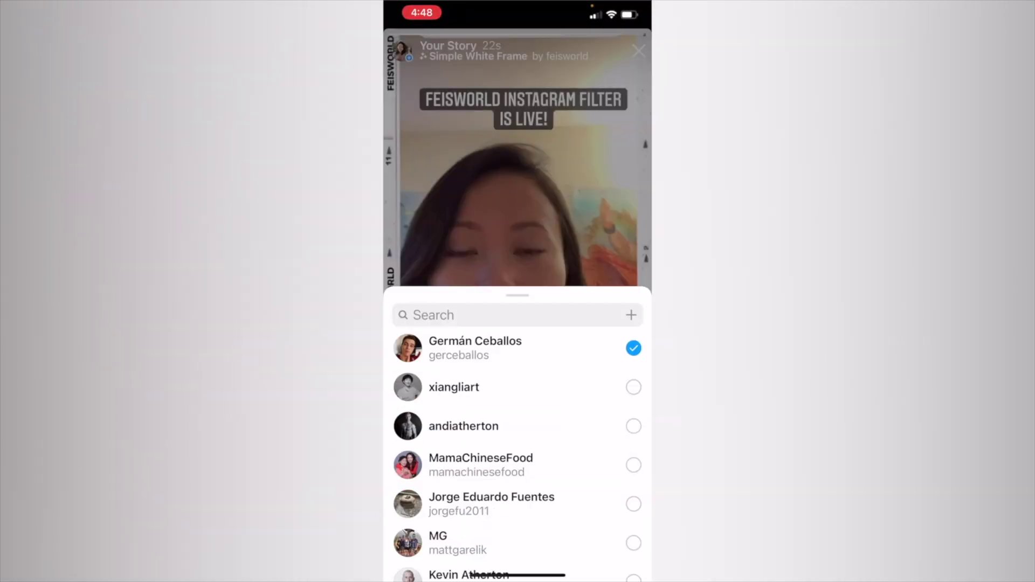